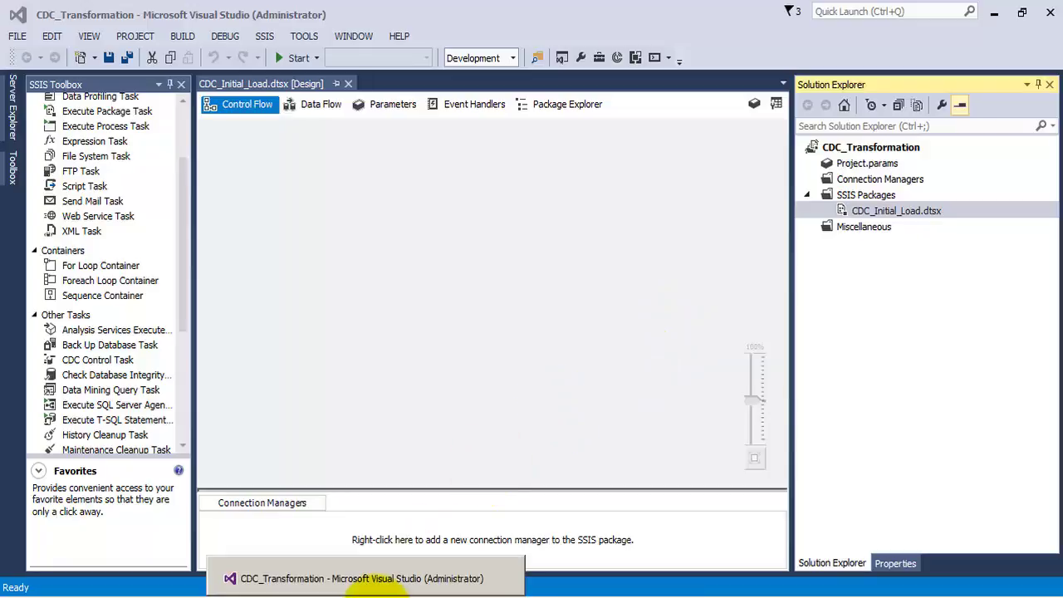
Switch to SQL Server Management Studio and run EXEC SP_CDC_ENABLE_DB against the SSISPracticals database.
left_click(378, 580)
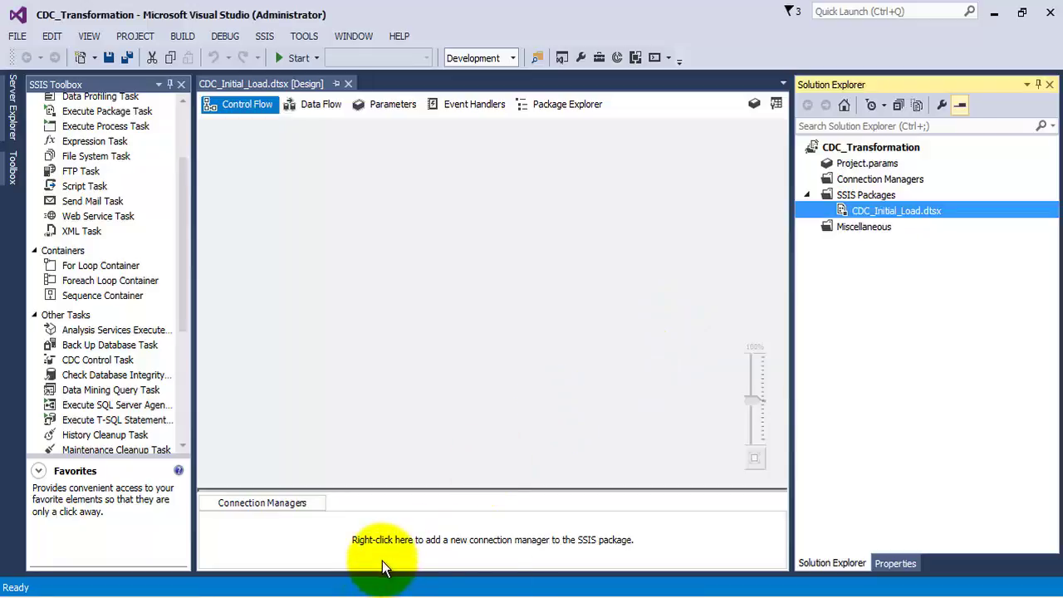
left_click(237, 593)
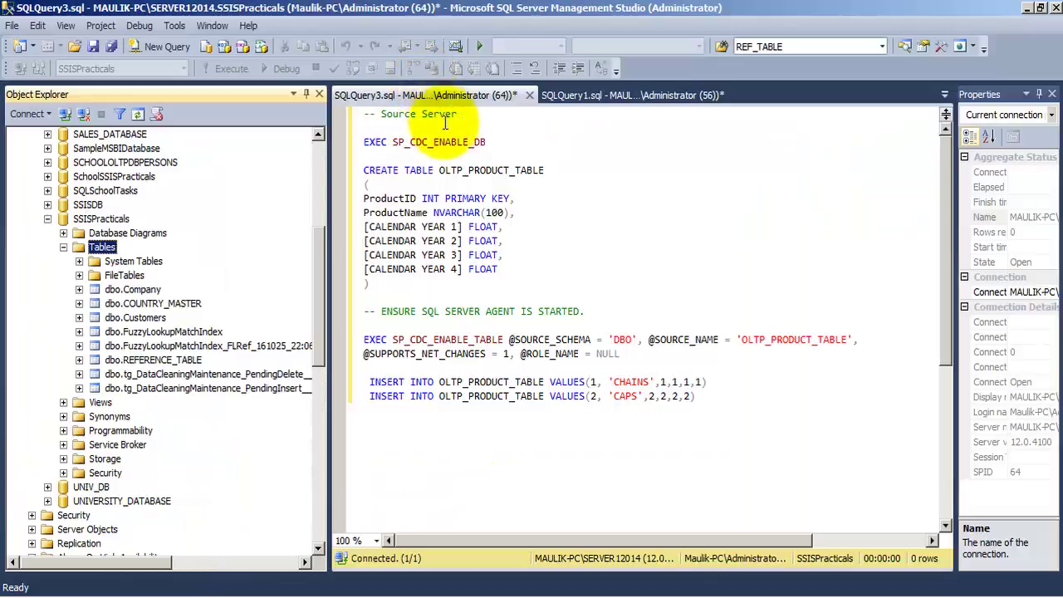
left_click_drag(459, 114, 362, 114)
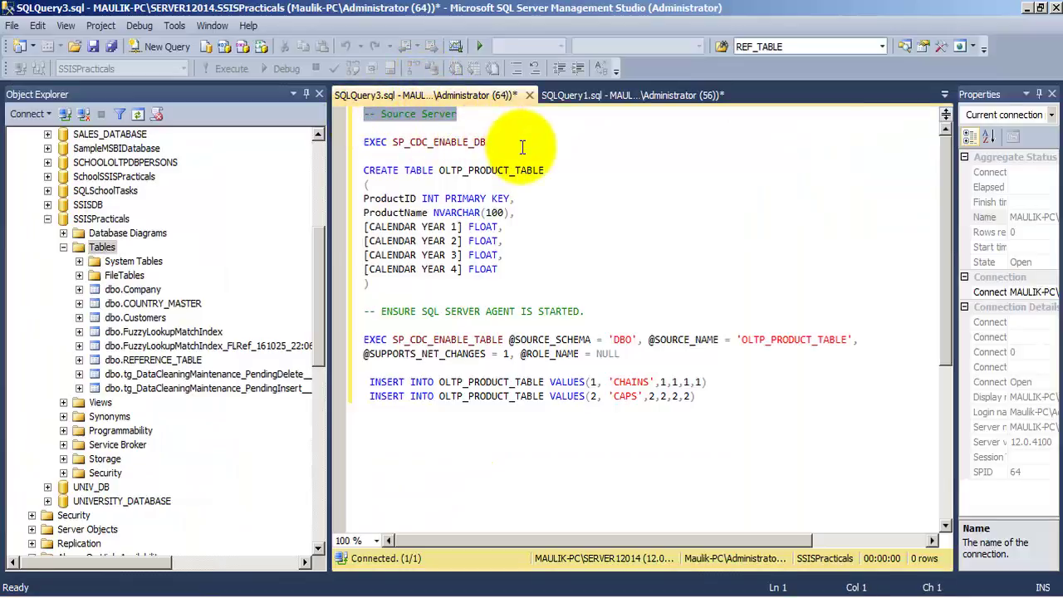
left_click_drag(522, 147, 340, 142)
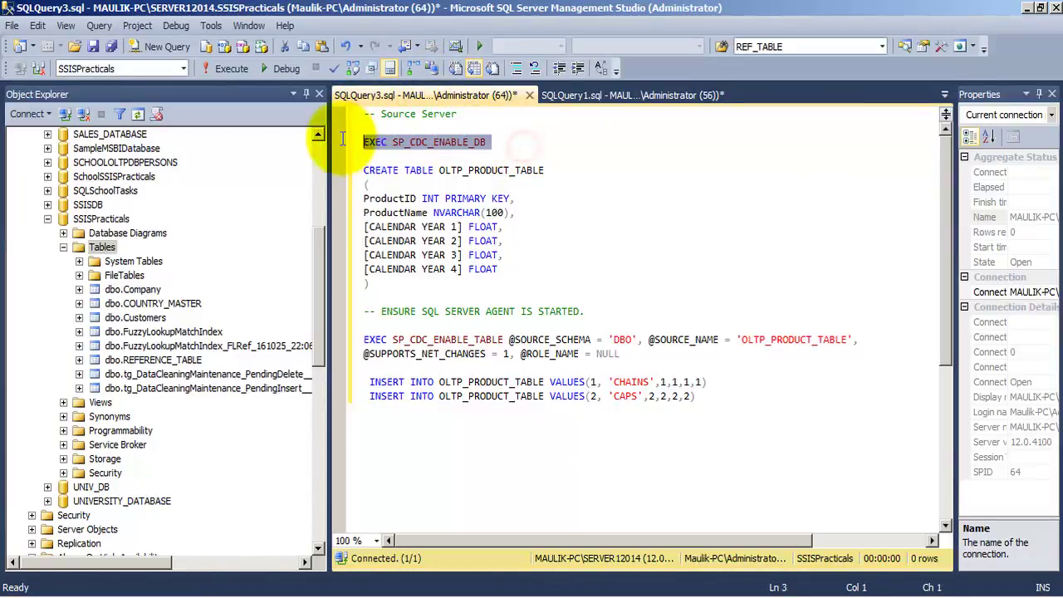
left_click(225, 69)
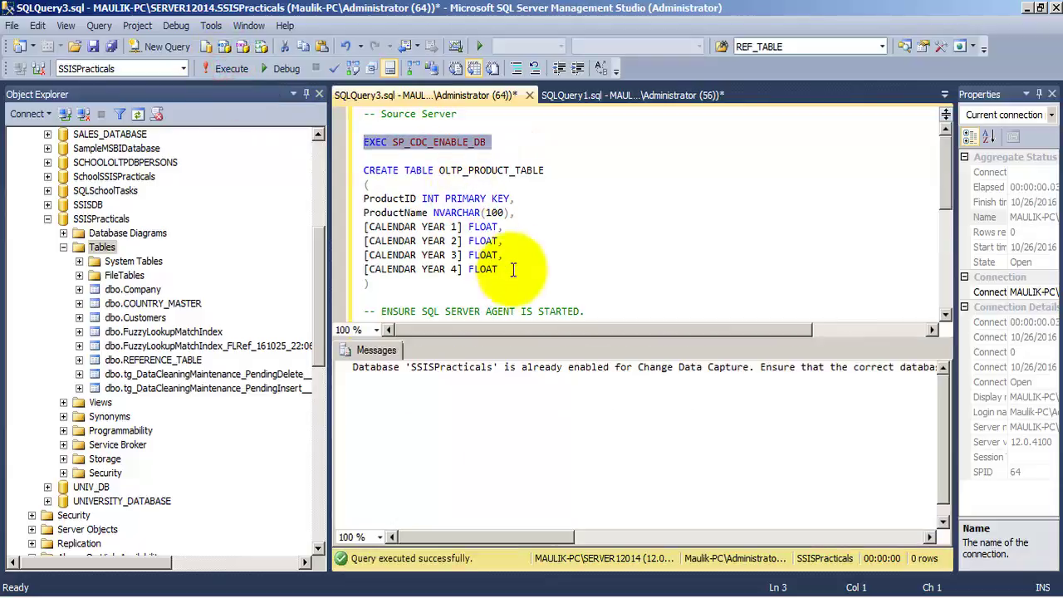
Run the CREATE TABLE statement for OLTP_PRODUCT_TABLE and enable change data capture on that table with the SP_CDC_ENABLE_TABLE statement.
left_click_drag(368, 284, 355, 176)
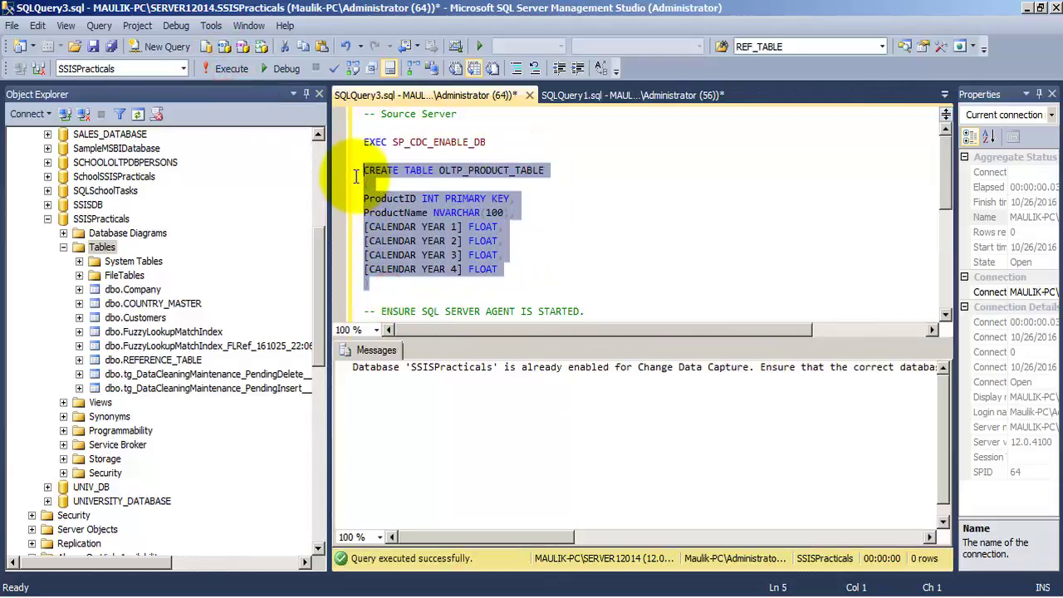
key("F5")
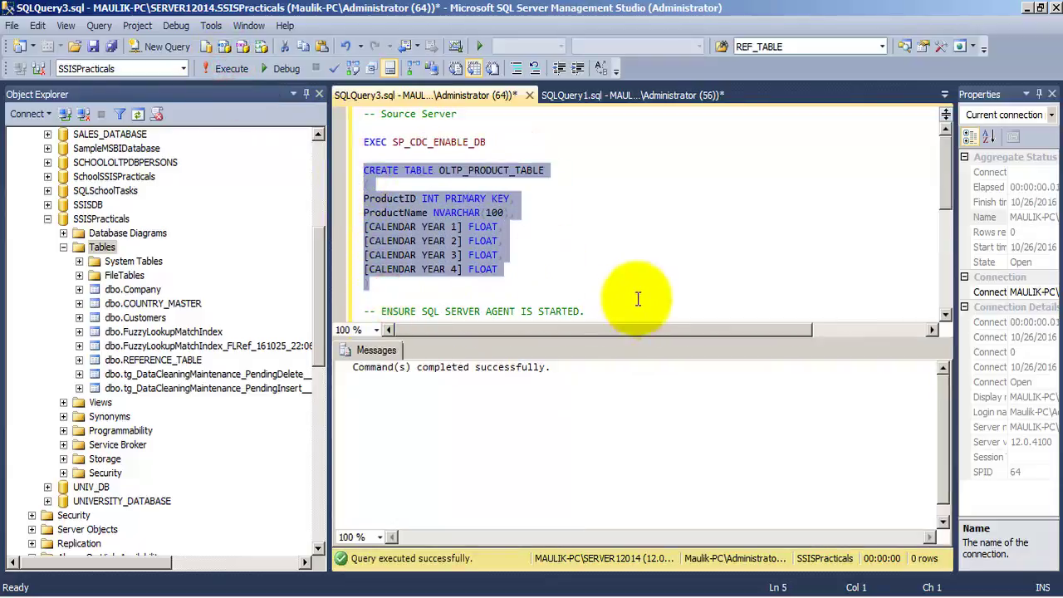
scroll(631, 275, "down", 2)
scroll(665, 257, "down", 1)
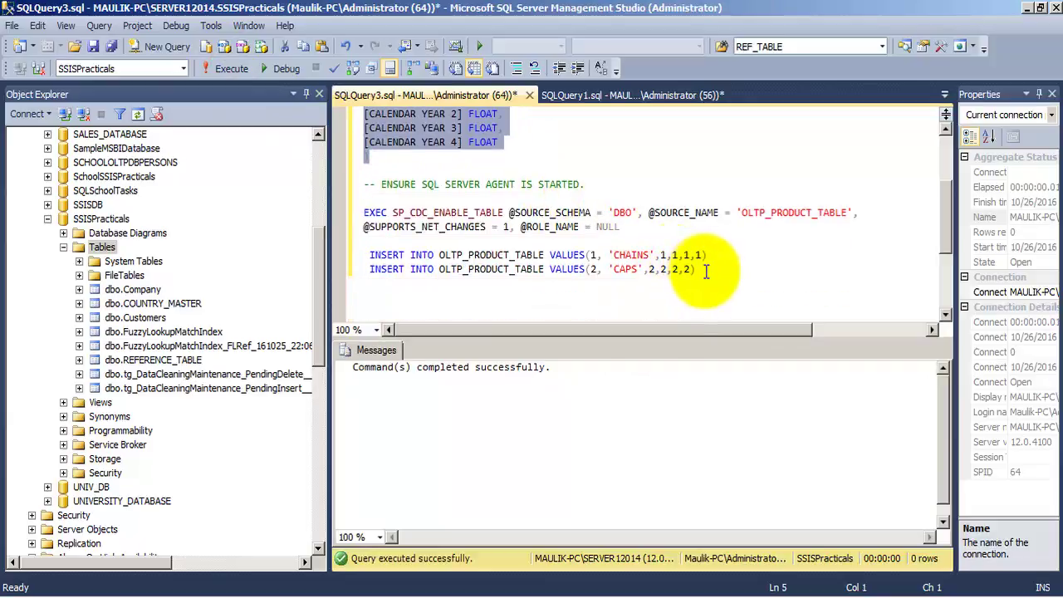
left_click_drag(694, 270, 364, 197)
left_click(554, 225)
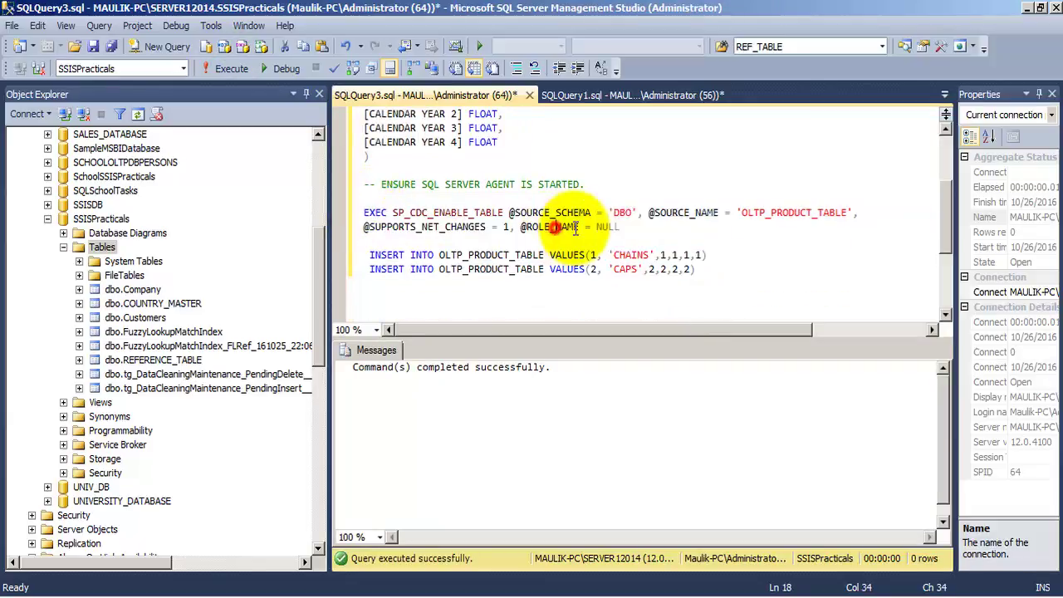
left_click_drag(641, 227, 350, 208)
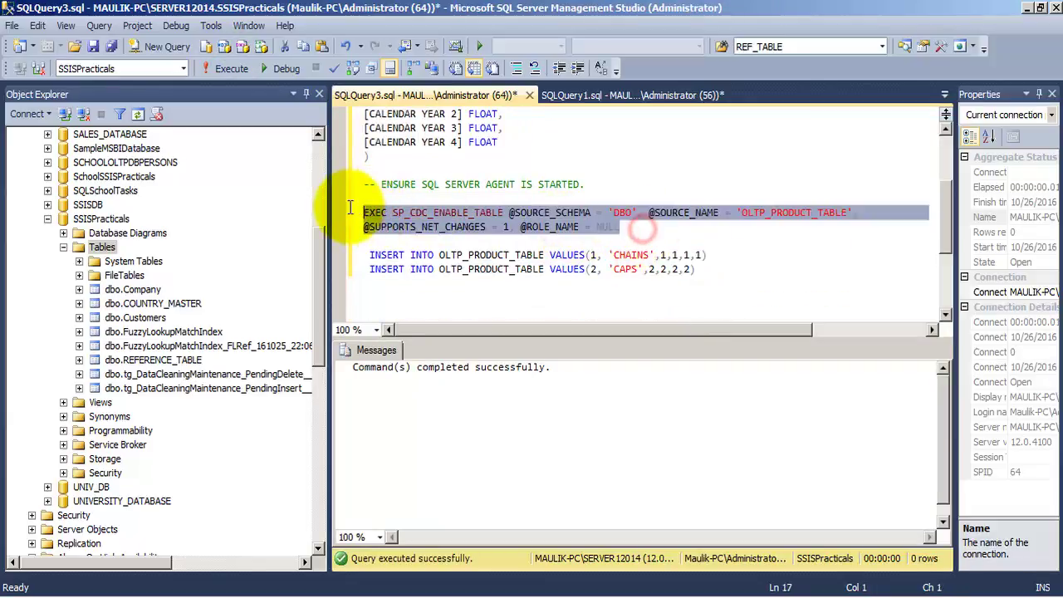
left_click(228, 69)
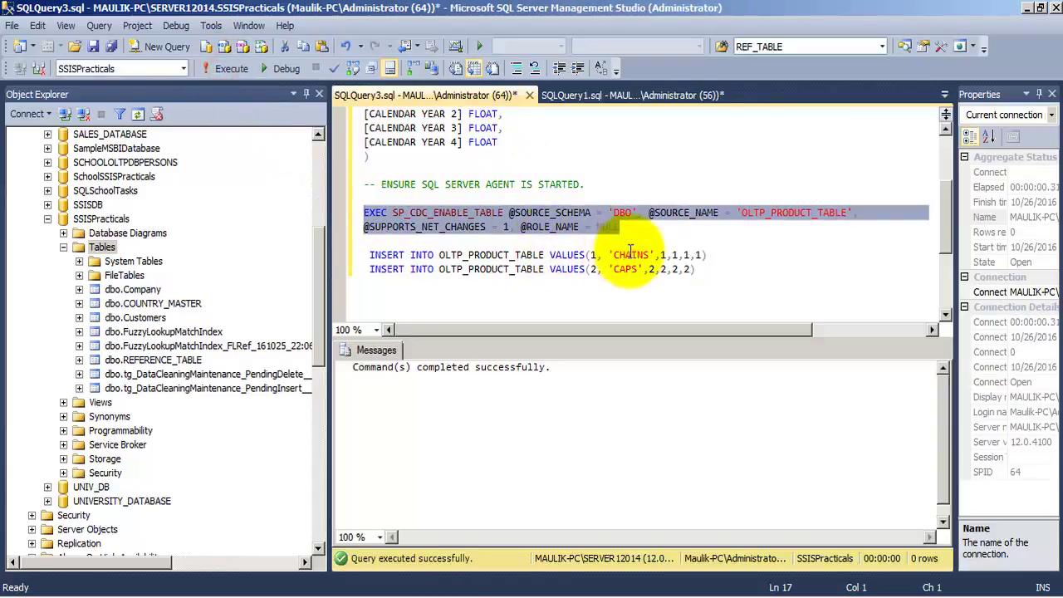
Run the two INSERT statements that add the CHAINS and CAPS products to OLTP_PRODUCT_TABLE.
left_click(774, 215)
scroll(623, 164, "up", 2)
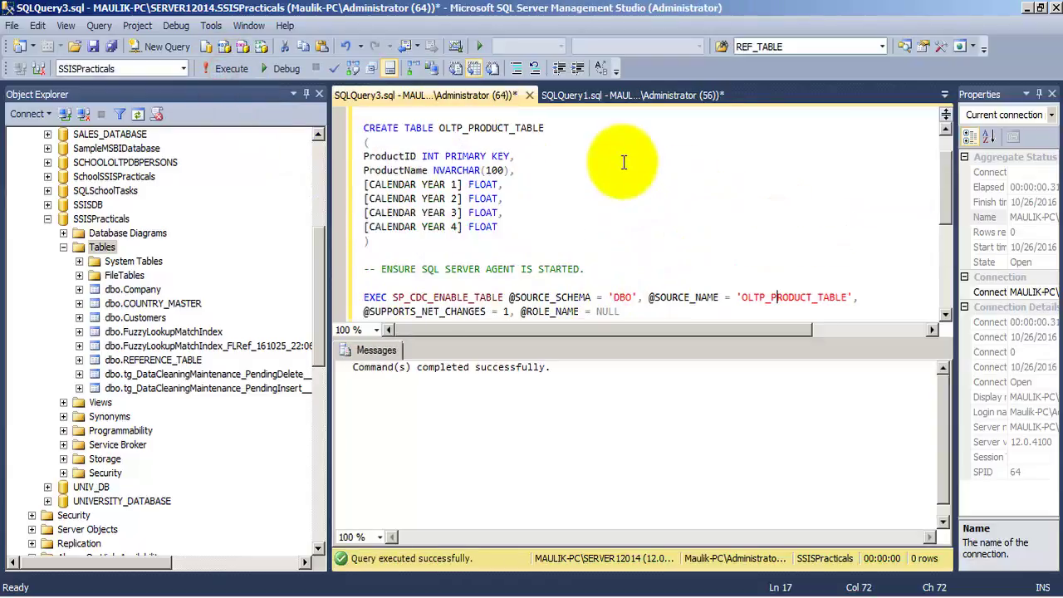
left_click(493, 127)
scroll(715, 195, "down", 1)
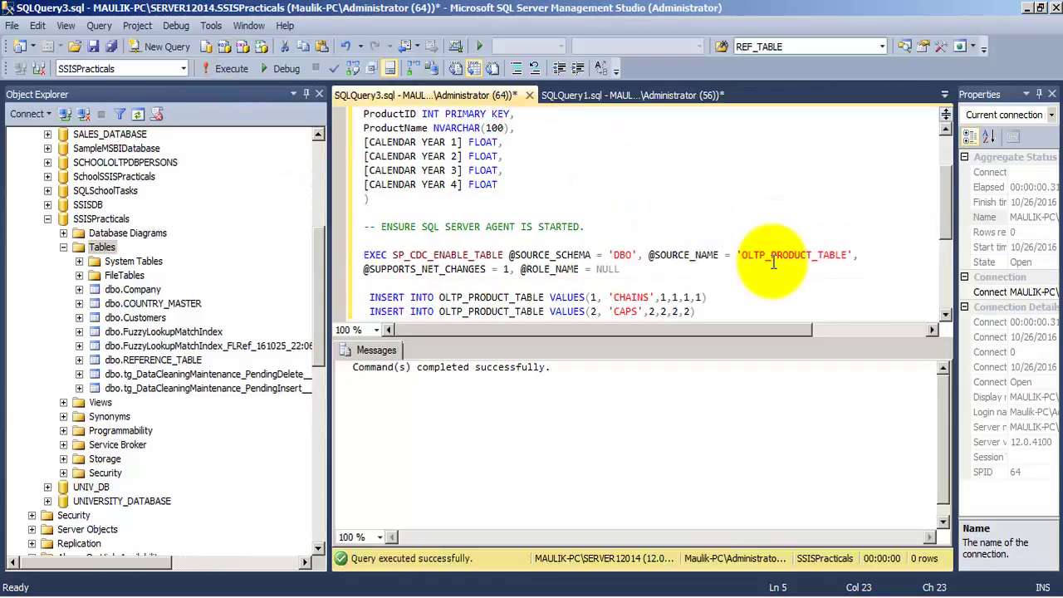
scroll(739, 195, "down", 1)
left_click(758, 213)
left_click_drag(696, 269, 359, 255)
left_click(234, 68)
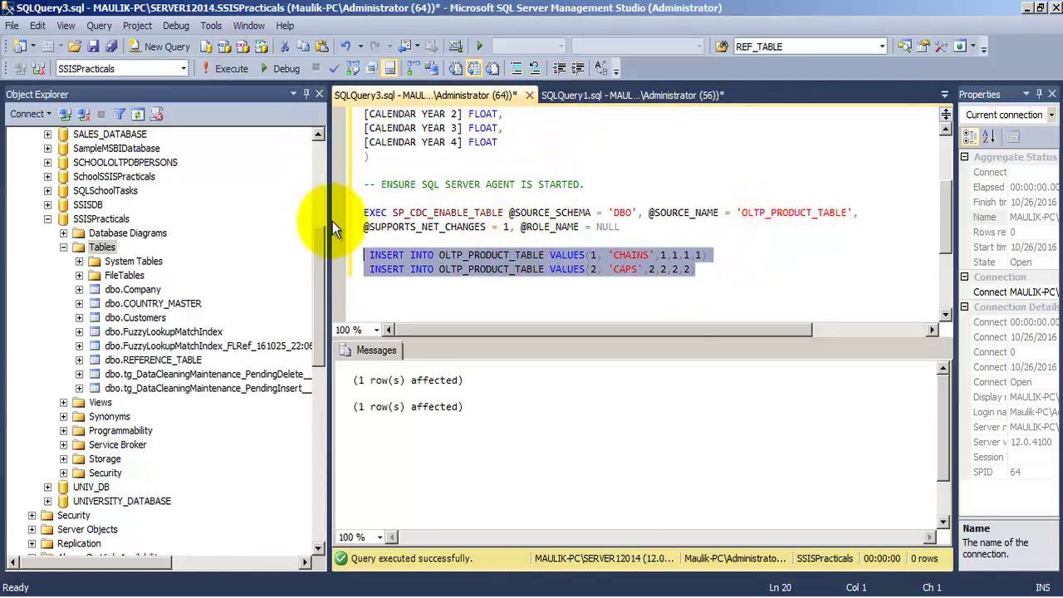
Try to run all three select statements in SQLQuery1.sql: OLTP_PRODUCT_TABLE, DBO_OLTP_PRODUCT_TABLE_CT and cdc_states.
left_click_drag(329, 219, 281, 217)
left_click(524, 97)
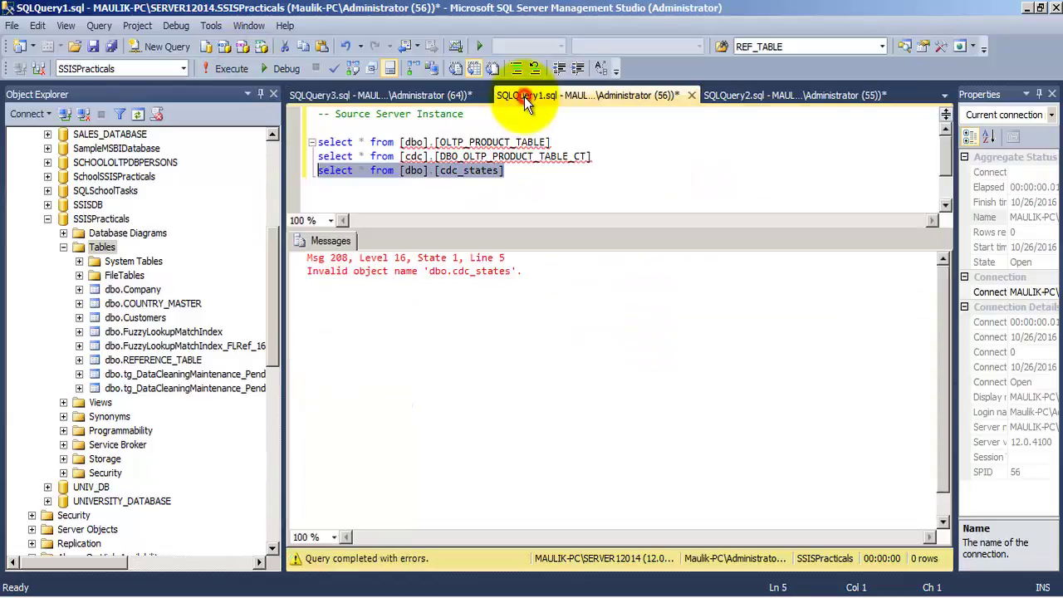
left_click_drag(547, 177, 338, 143)
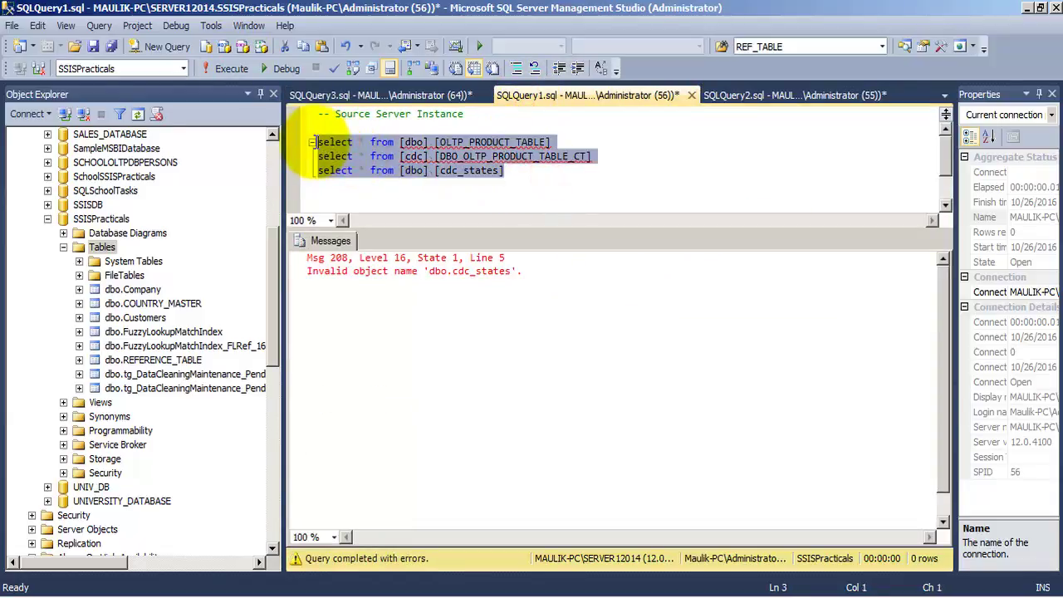
left_click_drag(476, 115, 318, 112)
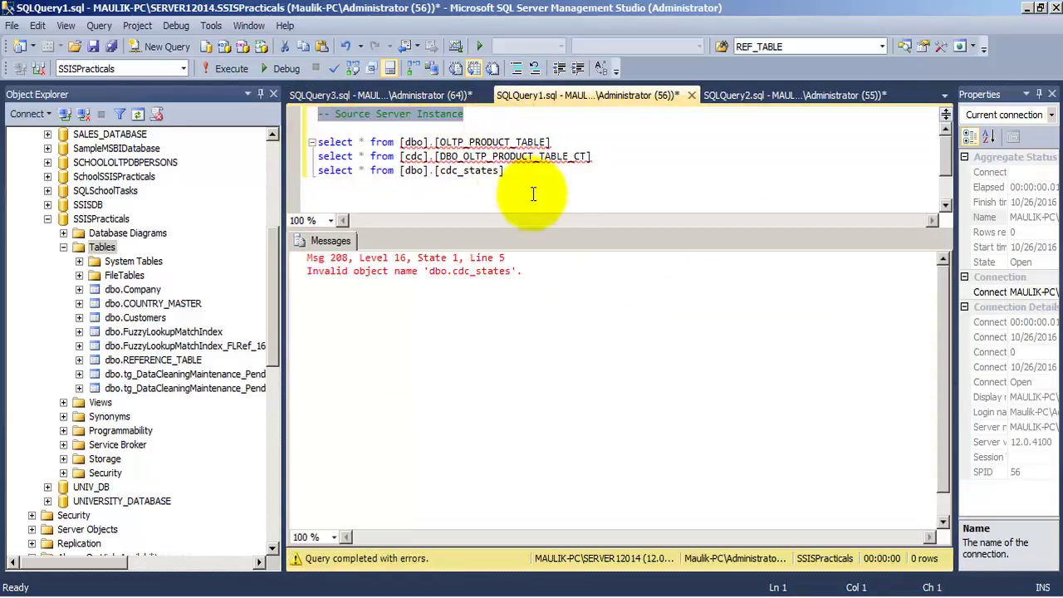
left_click_drag(506, 171, 309, 146)
key("F5")
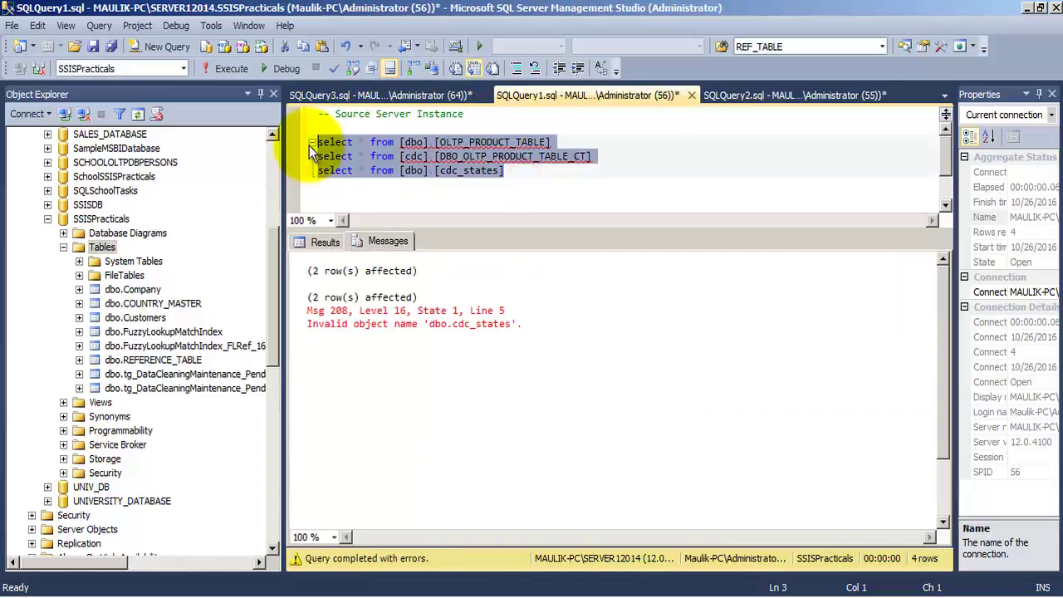
Run only the select statements for dbo.OLTP_PRODUCT_TABLE and cdc.DBO_OLTP_PRODUCT_TABLE_CT, and highlight each table name in turn.
left_click(496, 177)
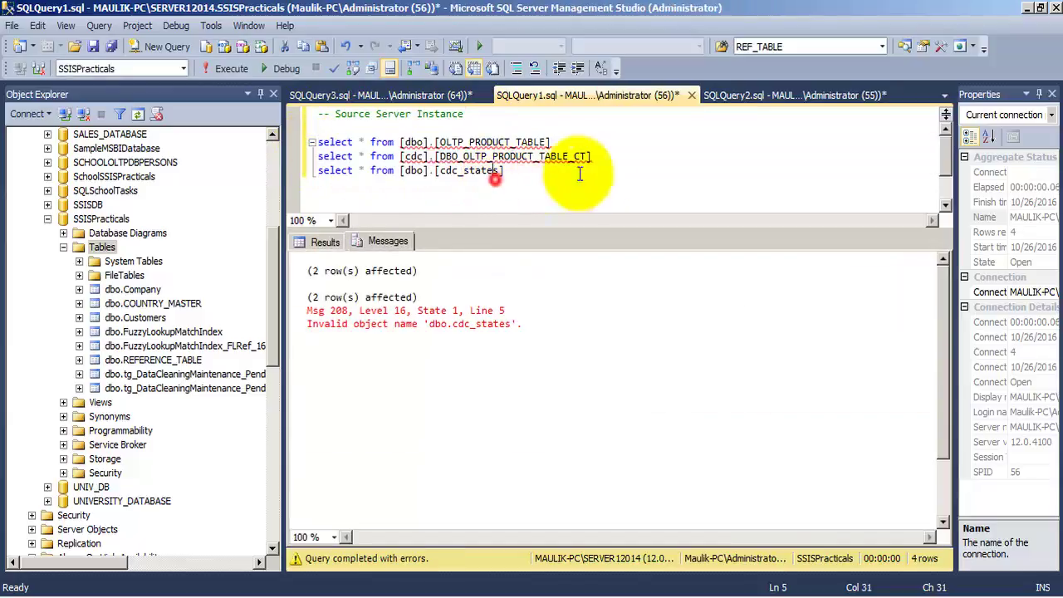
left_click(613, 158)
left_click(309, 142, "shift")
key("F5")
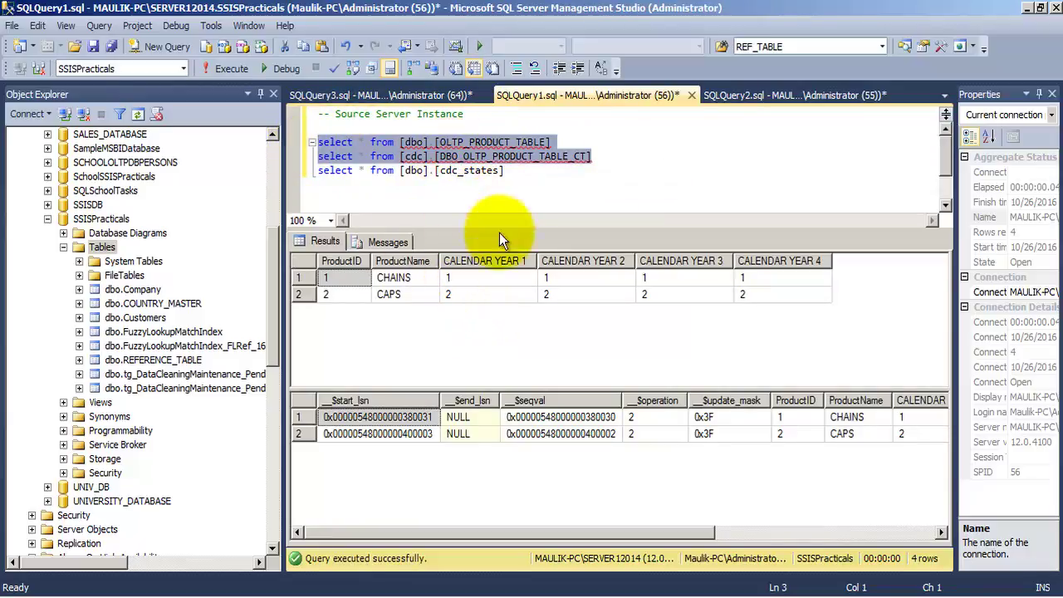
left_click(482, 140)
left_click_drag(565, 139, 436, 142)
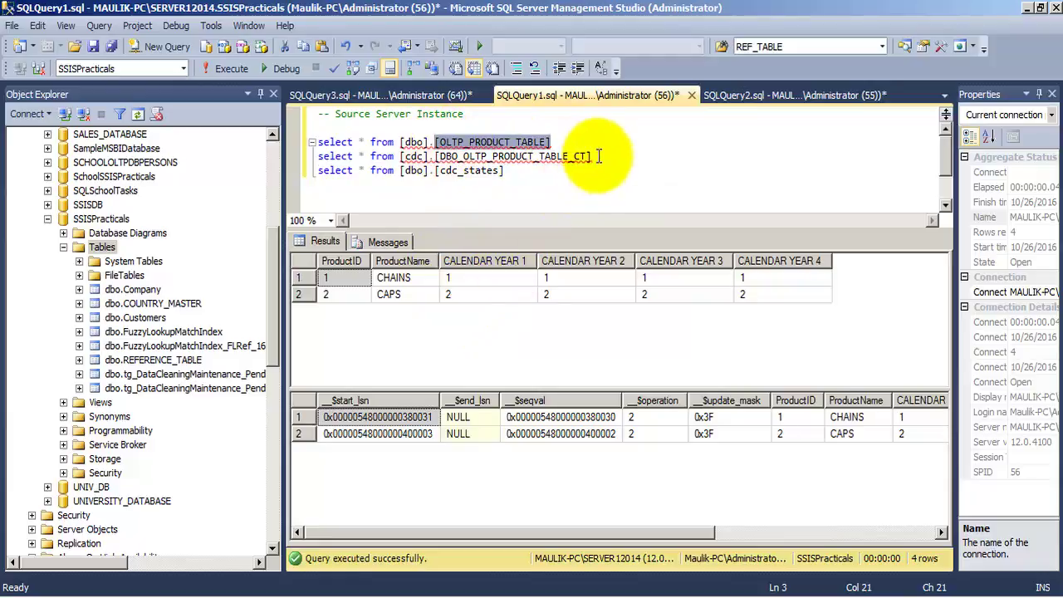
left_click_drag(598, 155, 436, 157)
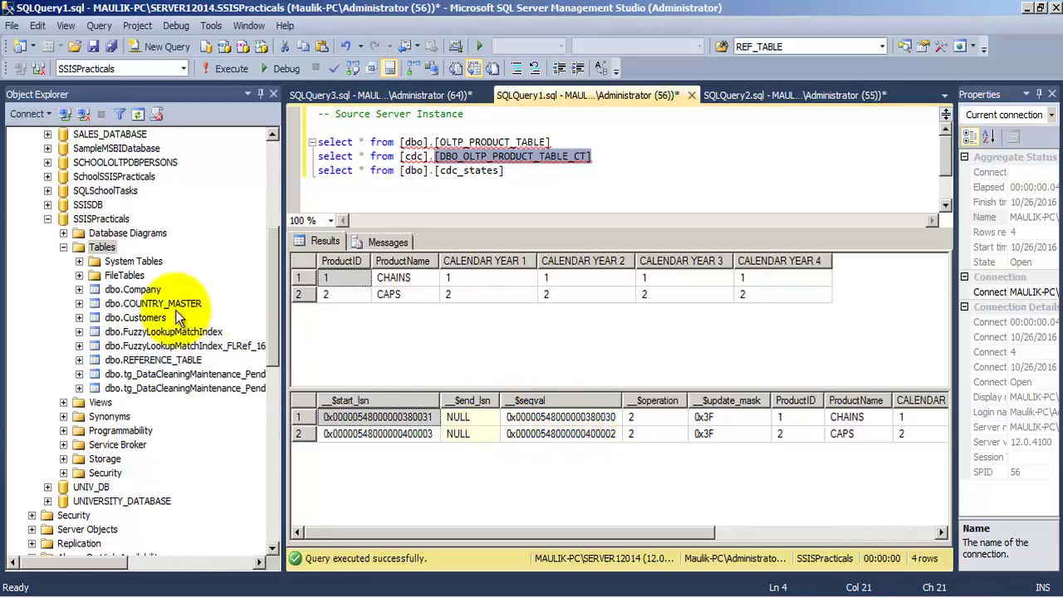
Refresh the SSISPracticals tables and locate cdc.DBO_OLTP_PRODUCT_TABLE_CT among the system tables, leaving the System Tables folder collapsed.
left_click(79, 261)
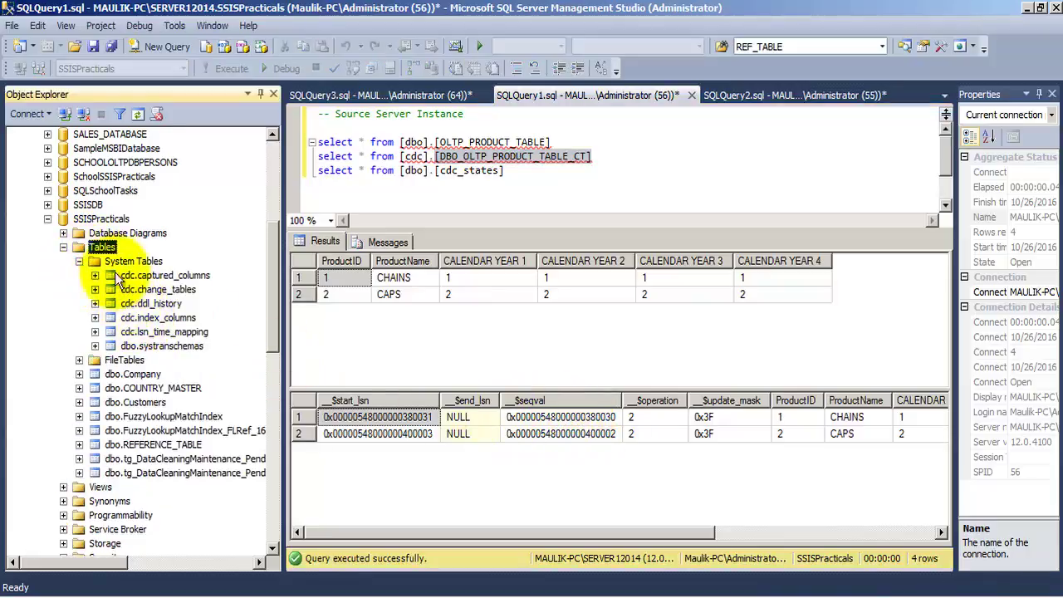
right_click(102, 246)
left_click(143, 353)
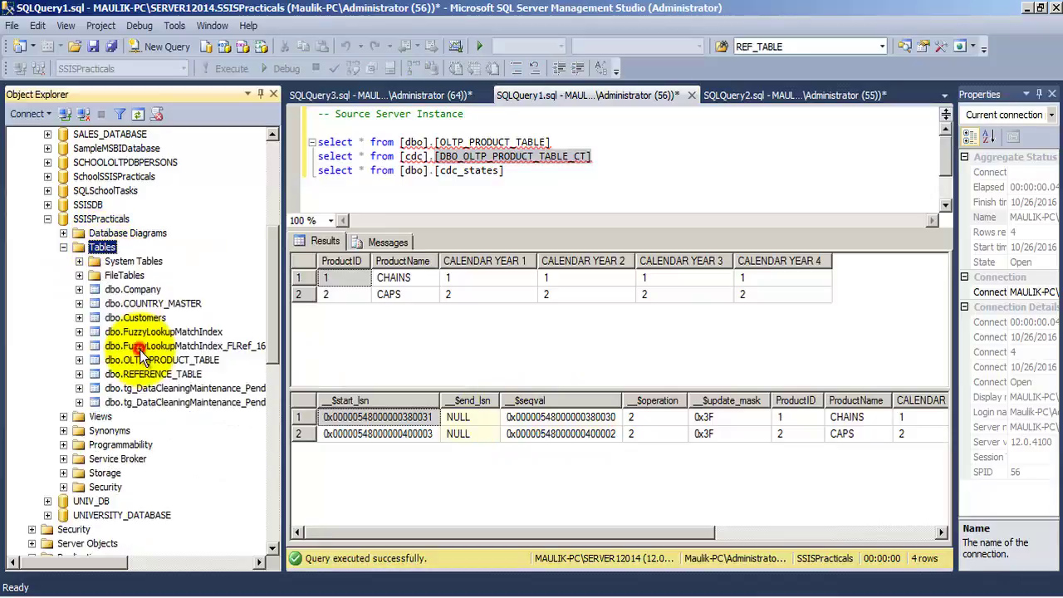
left_click(79, 260)
left_click(197, 304)
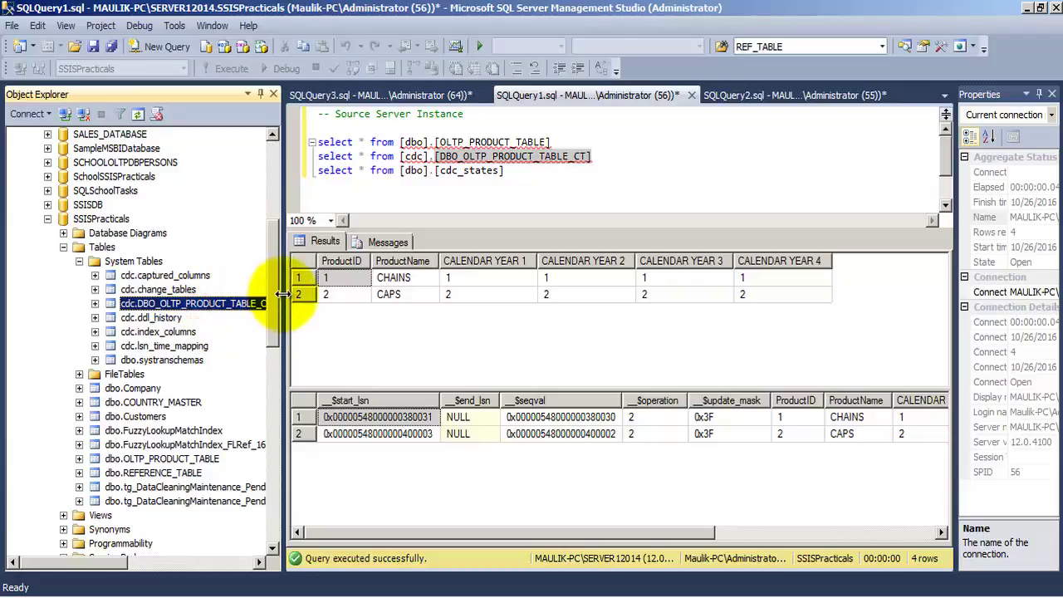
left_click_drag(281, 306, 324, 304)
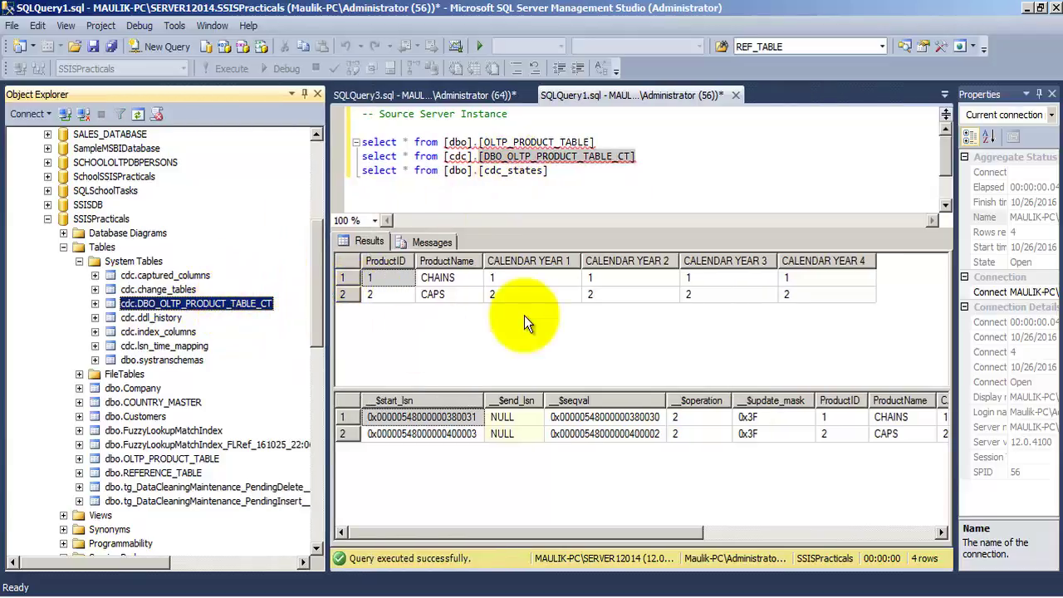
left_click(79, 261)
left_click_drag(326, 258, 237, 254)
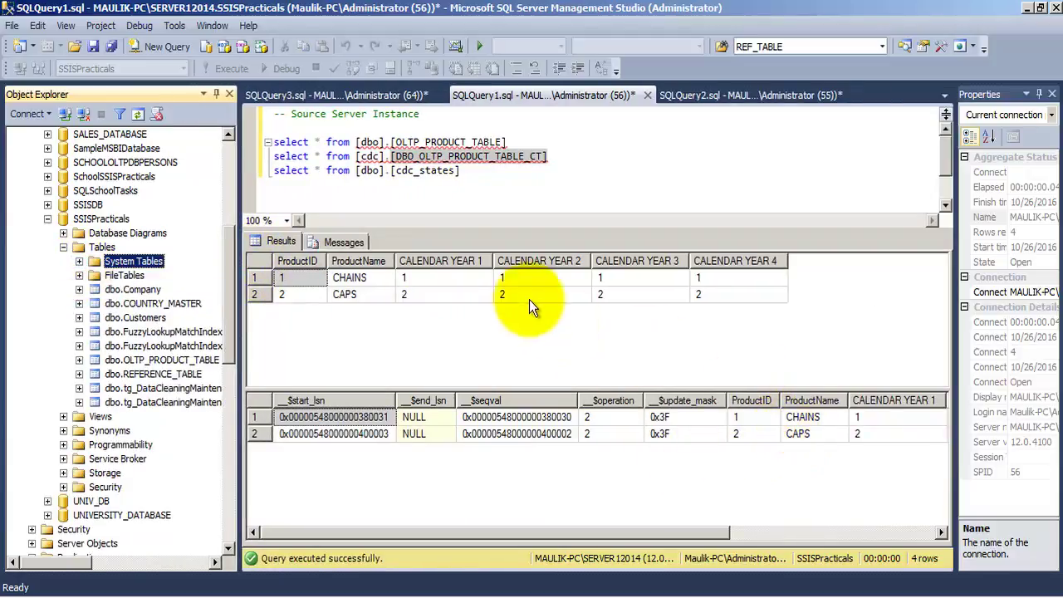
Compare the product names in both result grids, examine the __$operation values of the change table, and adjust the result pane heights.
left_click(366, 293)
left_click(795, 418)
left_click(799, 434)
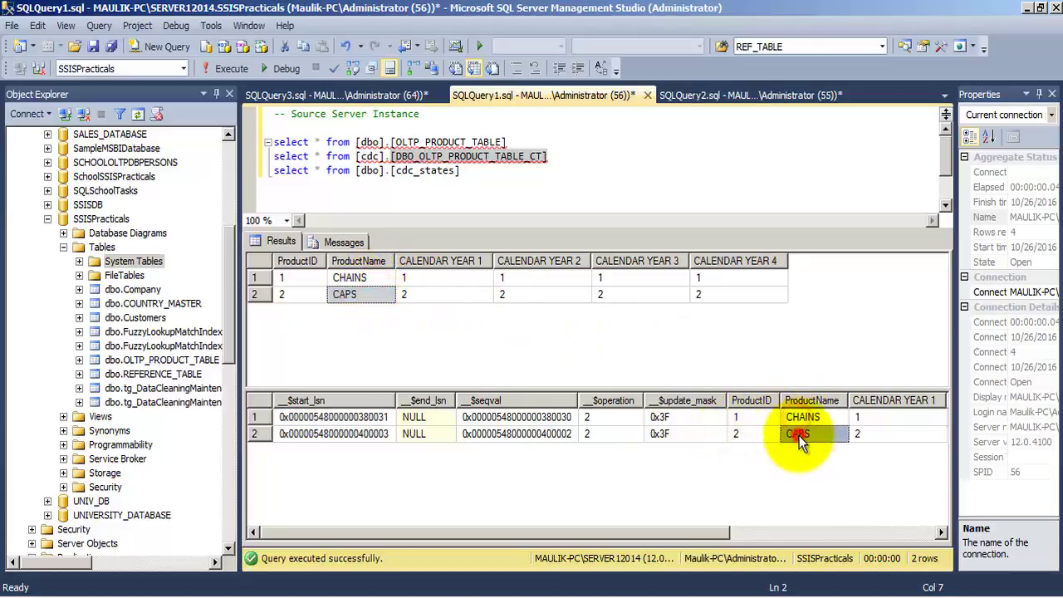
left_click(592, 418)
left_click(599, 434)
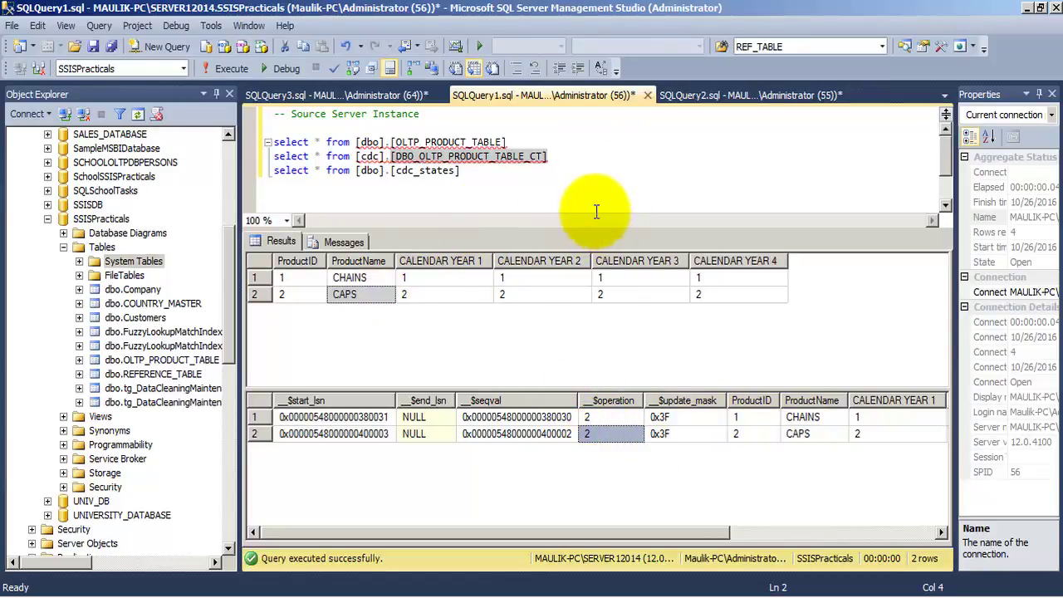
left_click_drag(598, 231, 593, 210)
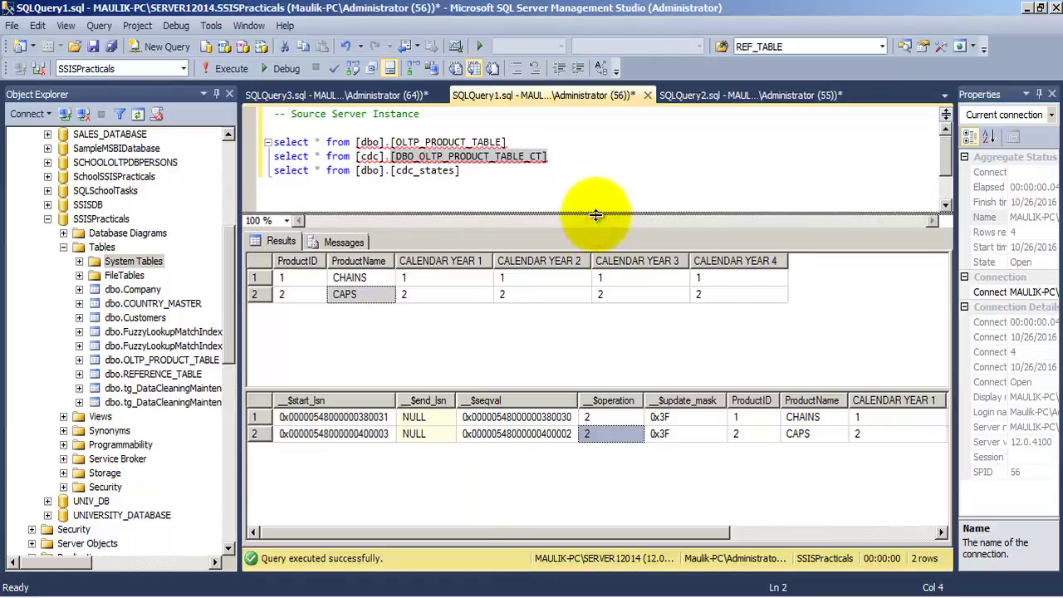
left_click_drag(599, 372, 594, 343)
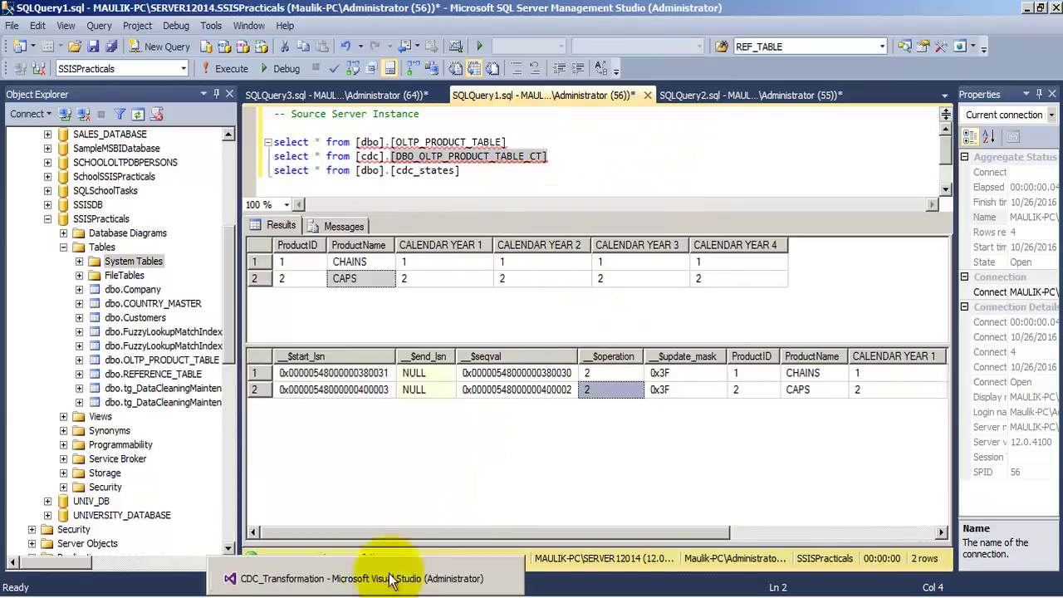
Show the DIM_PRODUCT_TABLE query in SQLQuery2.sql, collapse the SERVER12014 instance and select the SERVER22014 instance in the object tree.
left_click(677, 94)
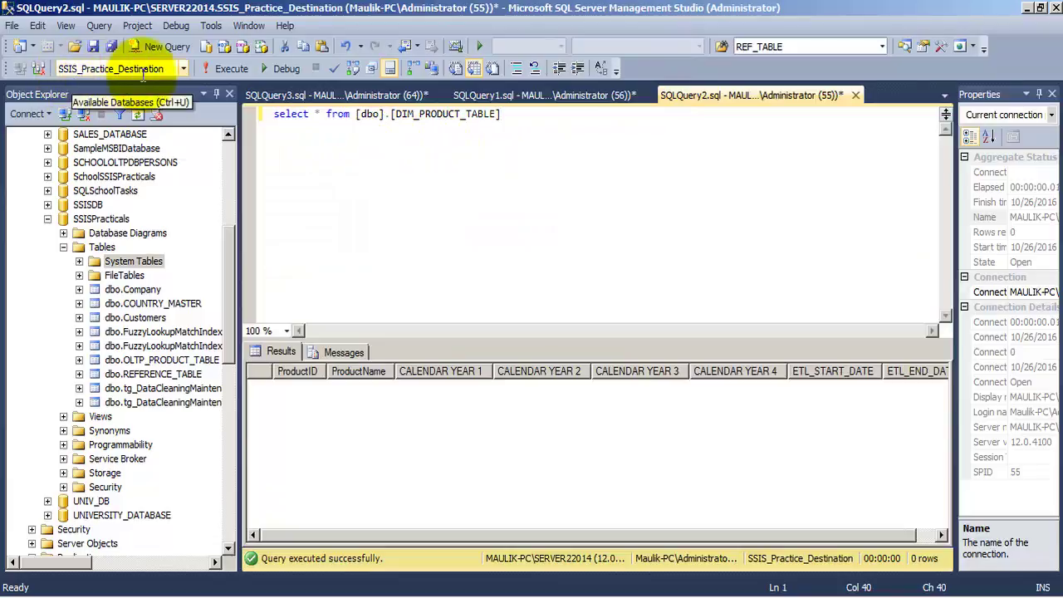
left_click_drag(230, 230, 221, 147)
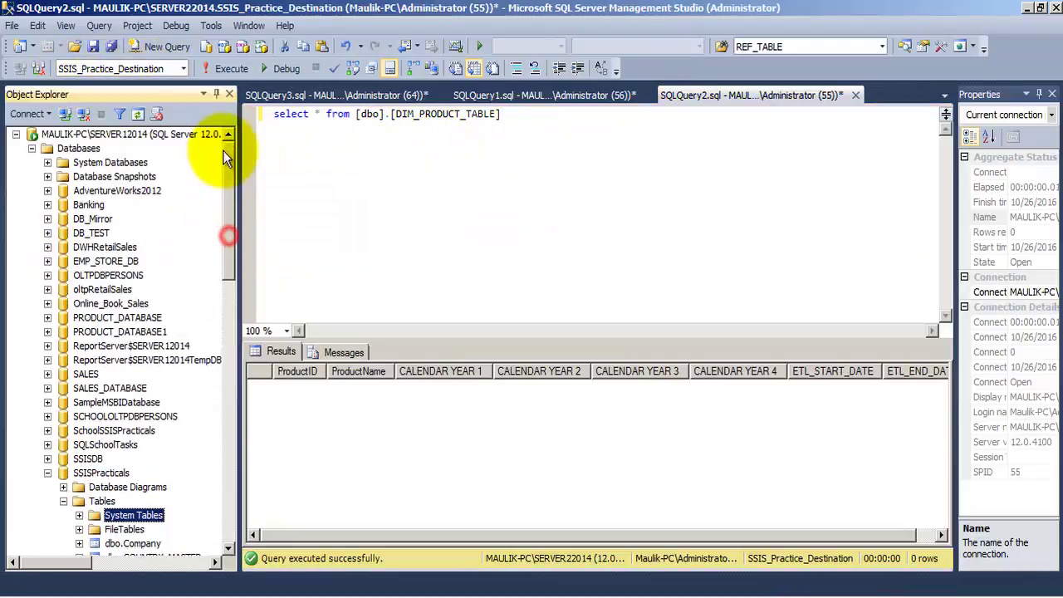
left_click(17, 134)
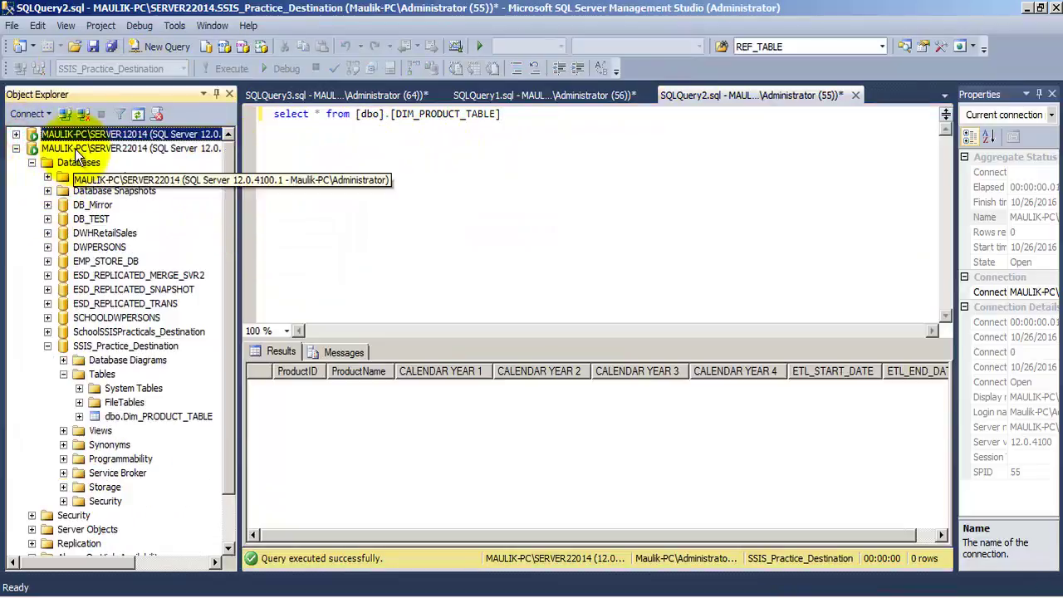
left_click(79, 149)
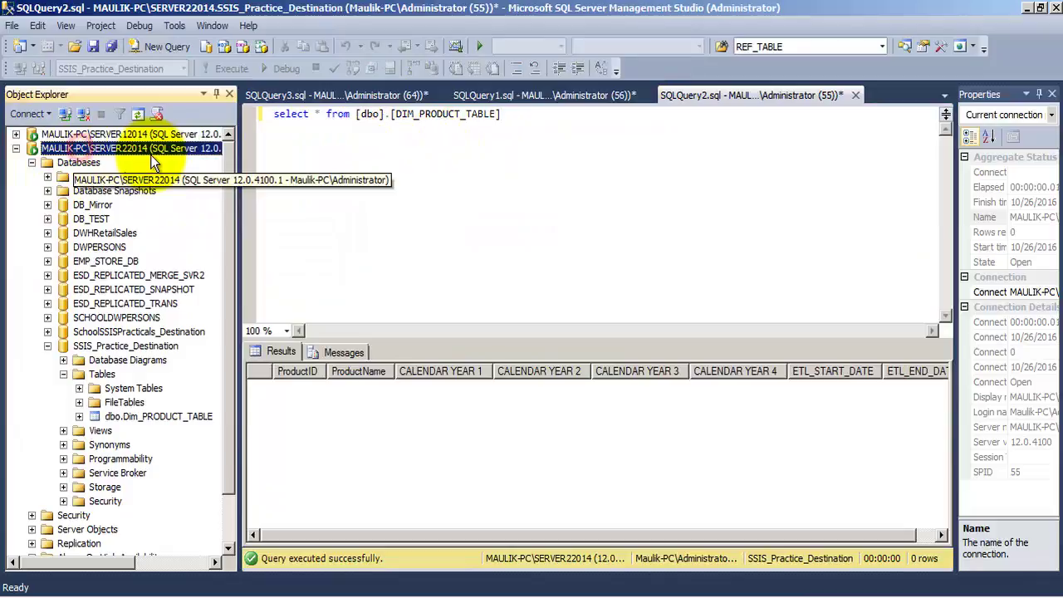
Select dbo.Dim_PRODUCT_TABLE in SSIS_Practice_Destination, run the DIM_PRODUCT_TABLE select query and look through all its result columns.
left_click(108, 348)
left_click(133, 417)
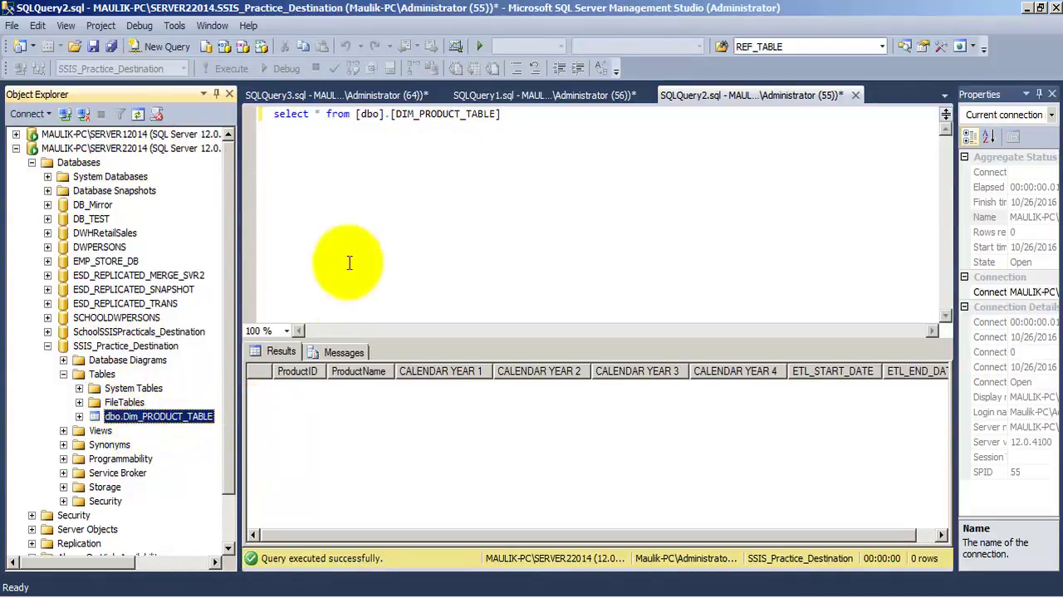
left_click_drag(522, 119, 206, 108)
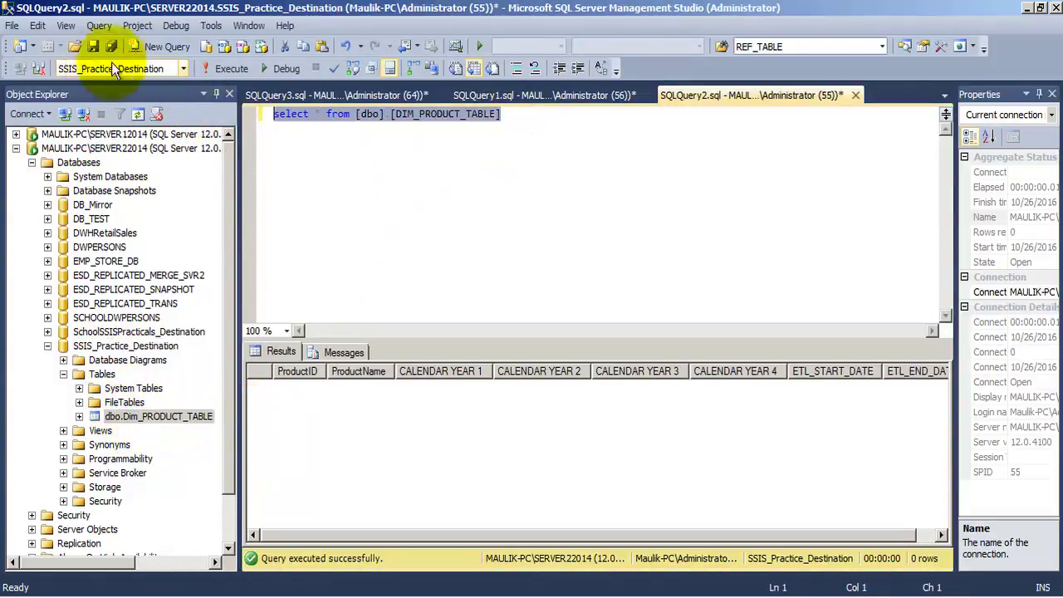
left_click(230, 68)
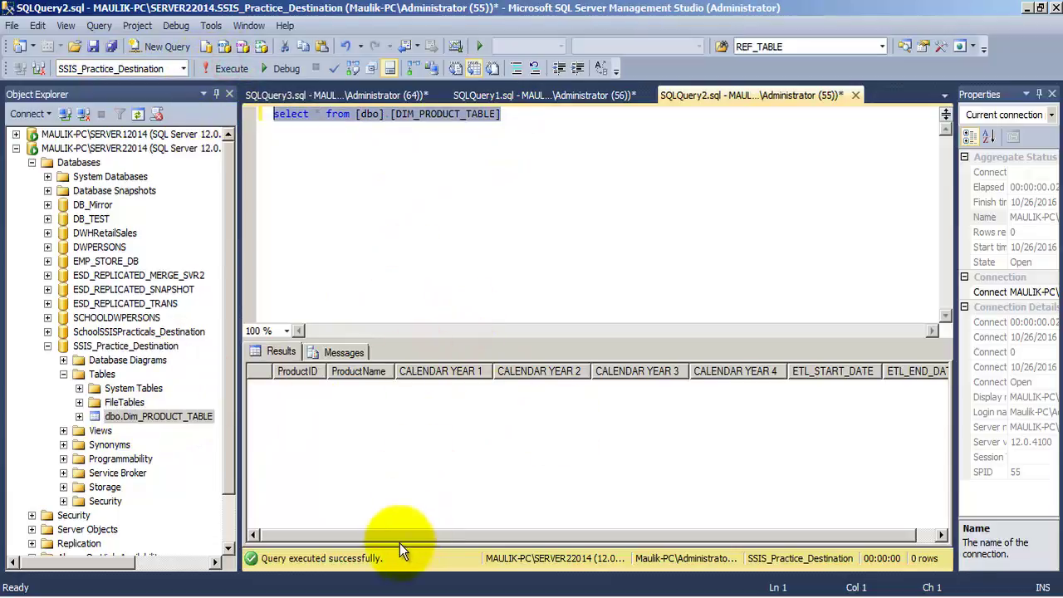
left_click_drag(400, 535, 572, 537)
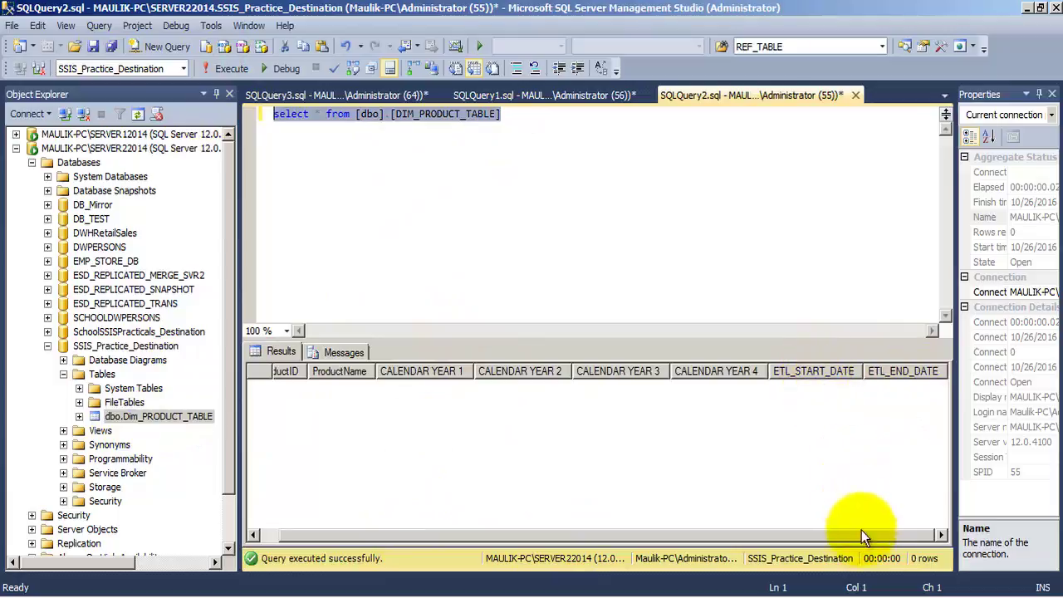
left_click_drag(858, 538, 691, 523)
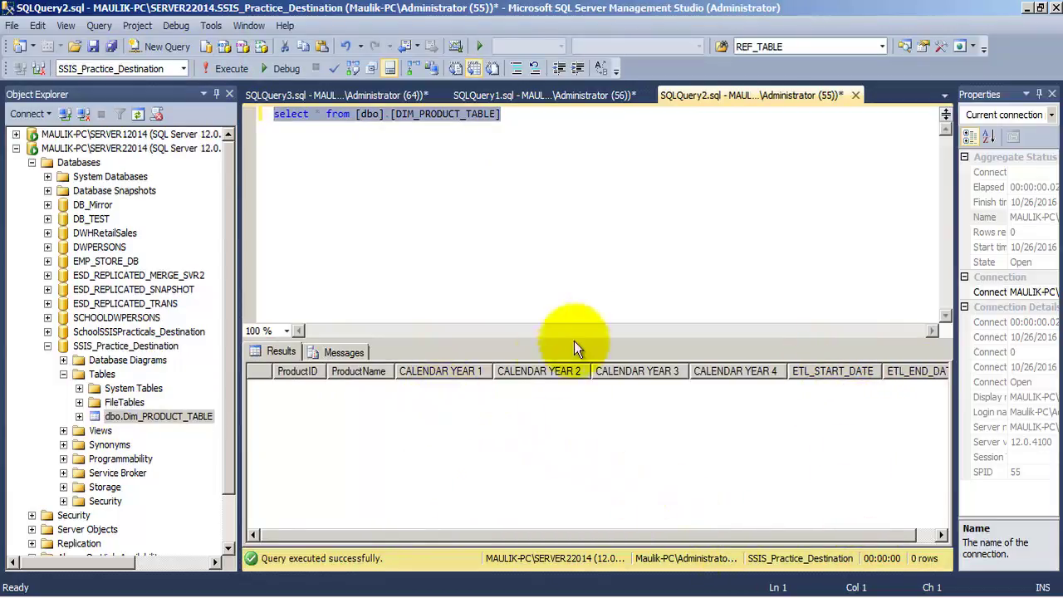
Switch to the CDC_Transformation project in Visual Studio and add a Data Flow Task to the control flow of CDC_Initial_Load.dtsx.
left_click(360, 596)
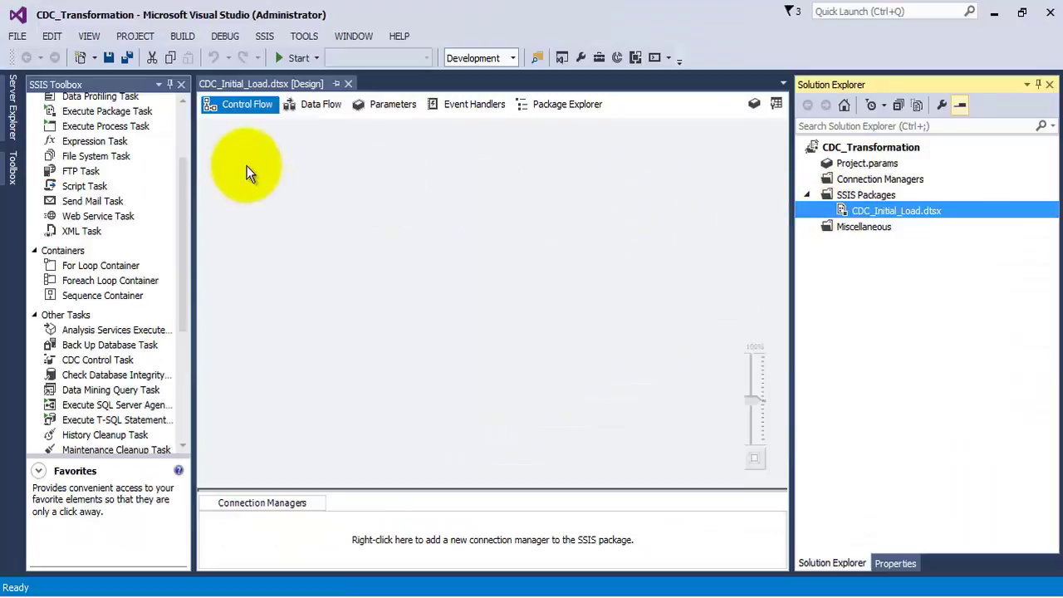
left_click_drag(184, 183, 183, 144)
left_click_drag(96, 117, 369, 214)
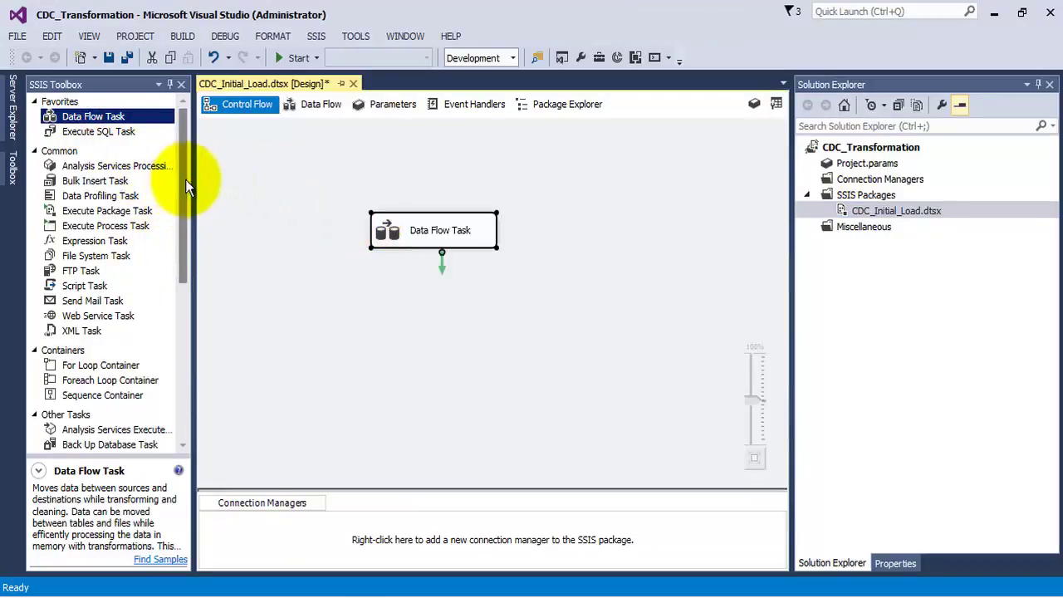
Add one CDC Control Task above the Data Flow Task, line the two up, and add a second CDC Control Task below.
left_click_drag(180, 177, 178, 280)
left_click_drag(90, 233, 378, 141)
left_click_drag(397, 222, 380, 225)
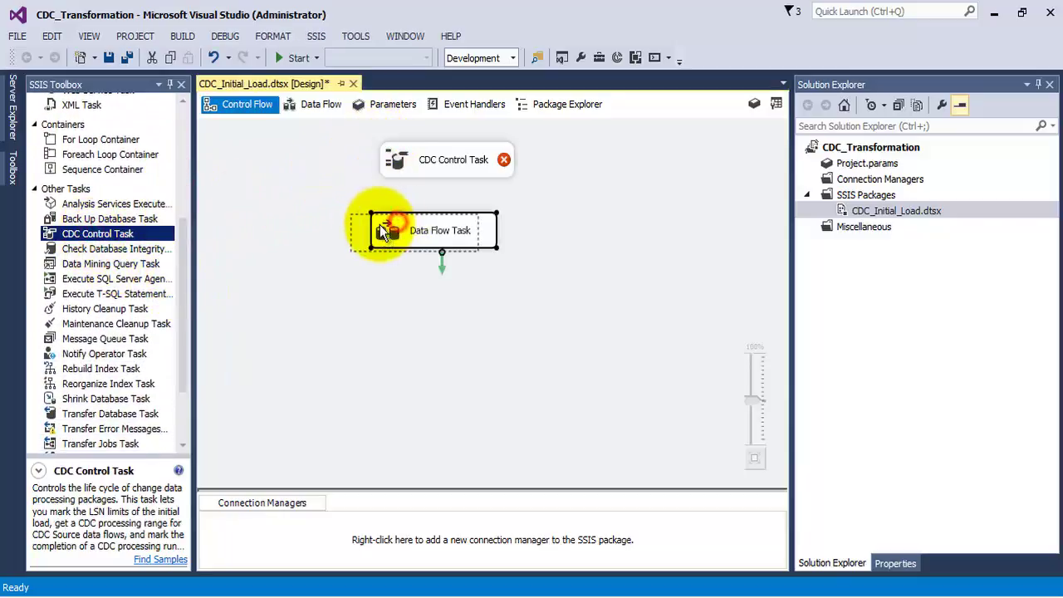
left_click_drag(420, 154, 381, 158)
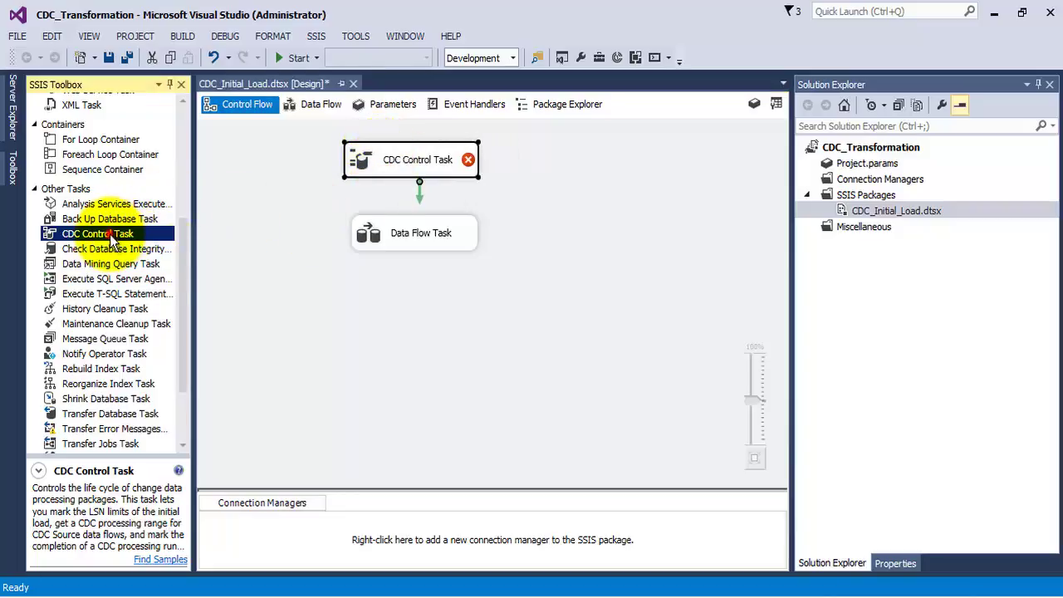
left_click_drag(108, 234, 378, 327)
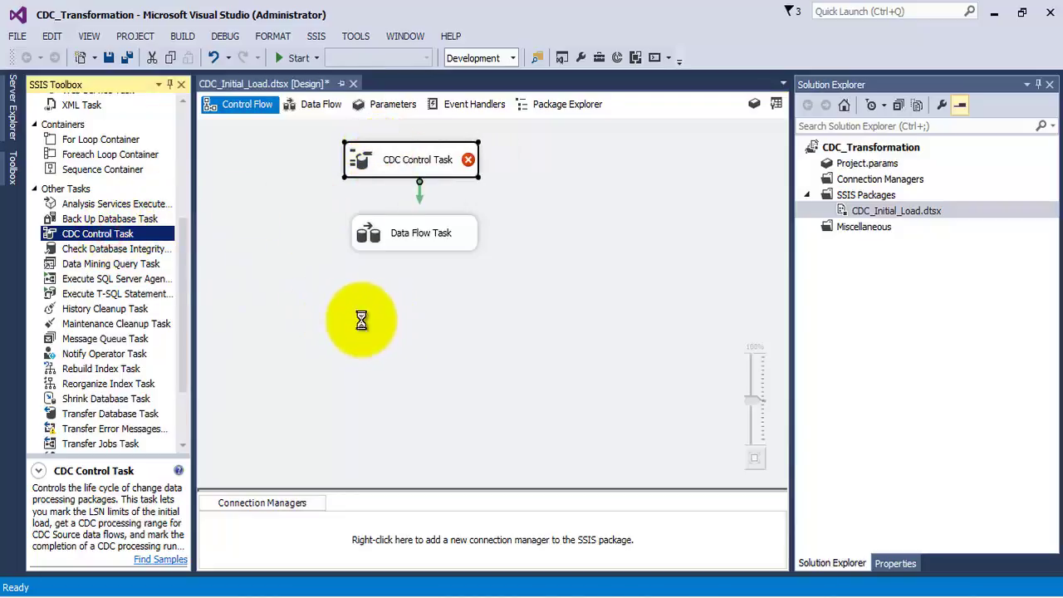
Rename the CDC Control Task above the Data Flow Task as CDC Initial Load Start.
left_click(416, 158)
left_click(416, 161)
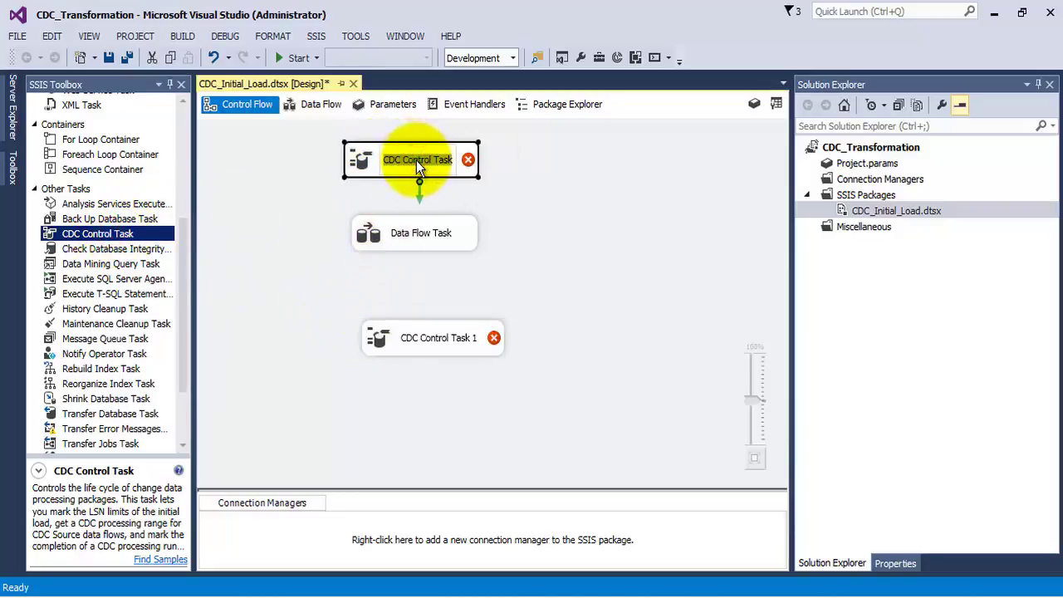
type("CDC In")
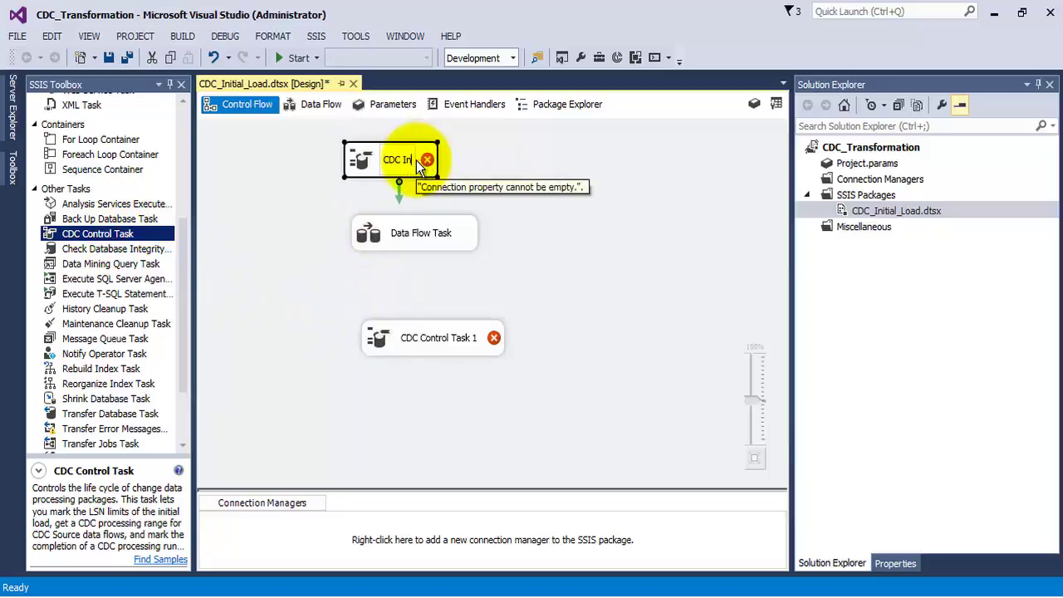
type("itial Load")
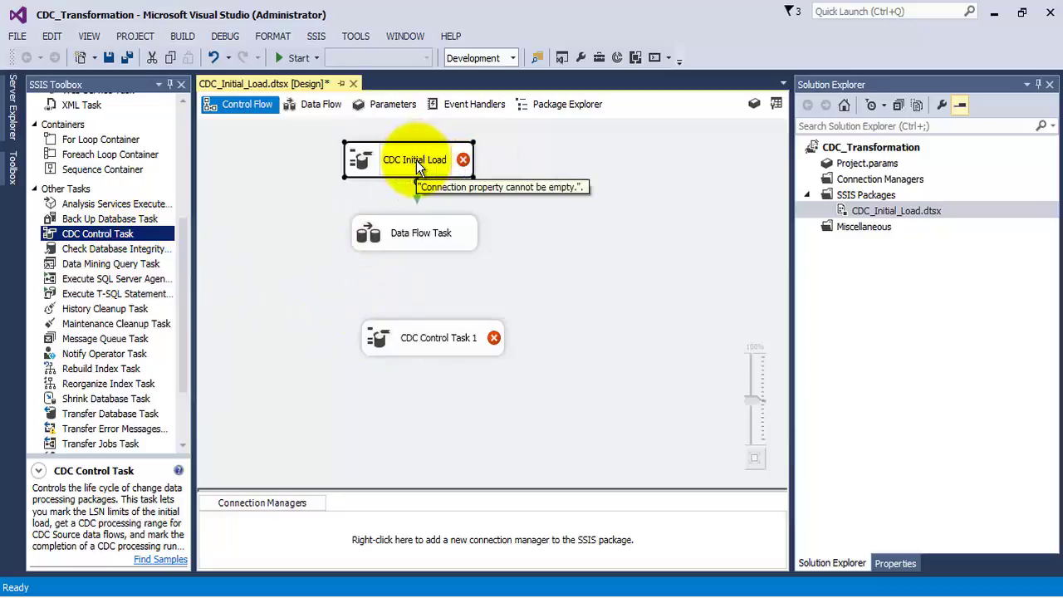
type(" Start")
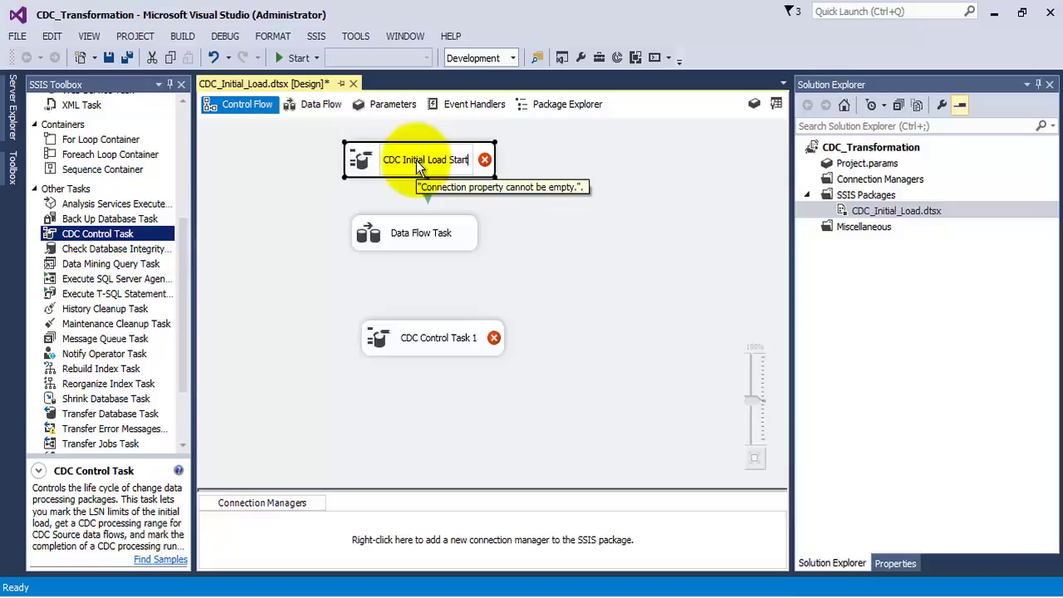
key("Return")
Line up the lower CDC Control Task with the tasks above it and rename it as CDC Initial Load End.
left_click_drag(419, 338, 399, 335)
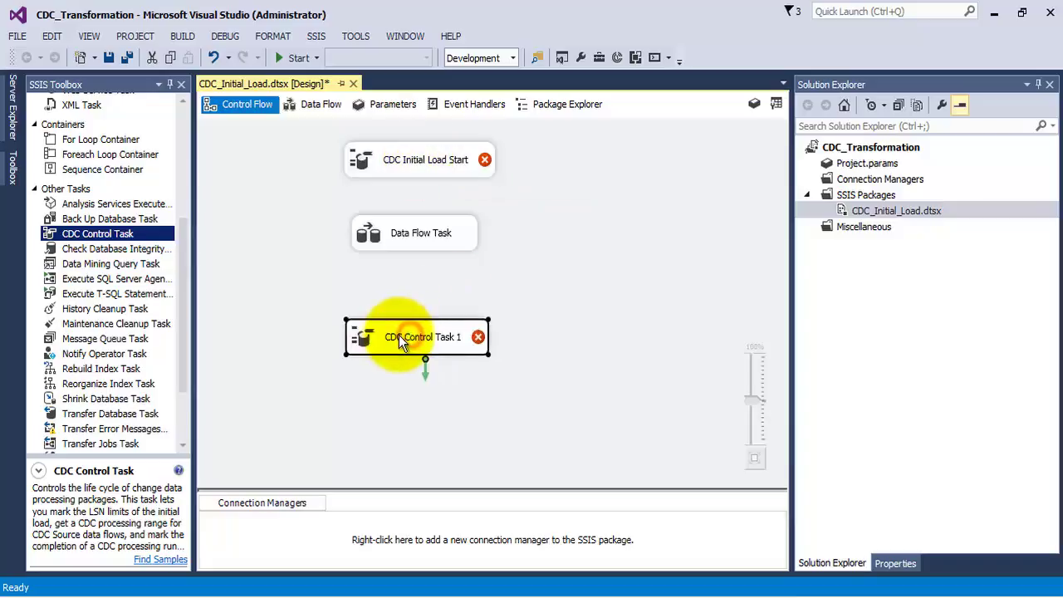
left_click(400, 336)
type("CDC")
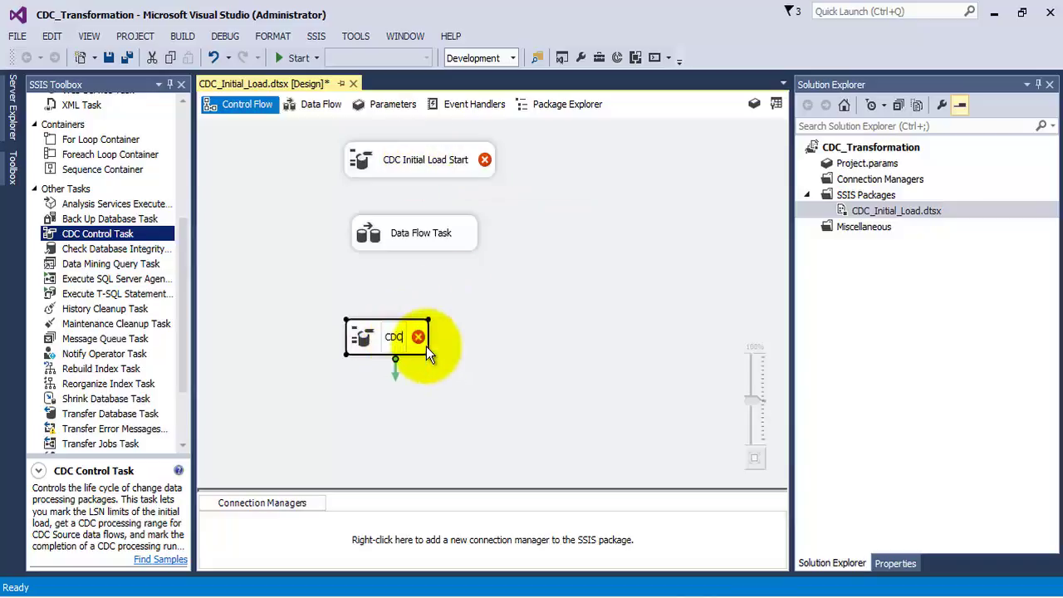
type(" Initial")
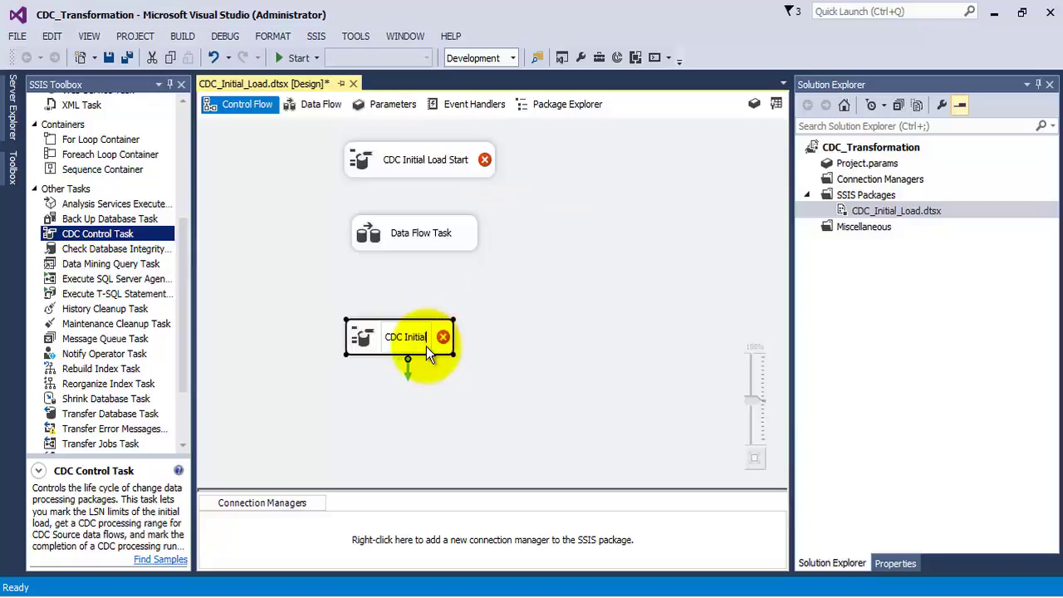
type(" Load End")
key("Return")
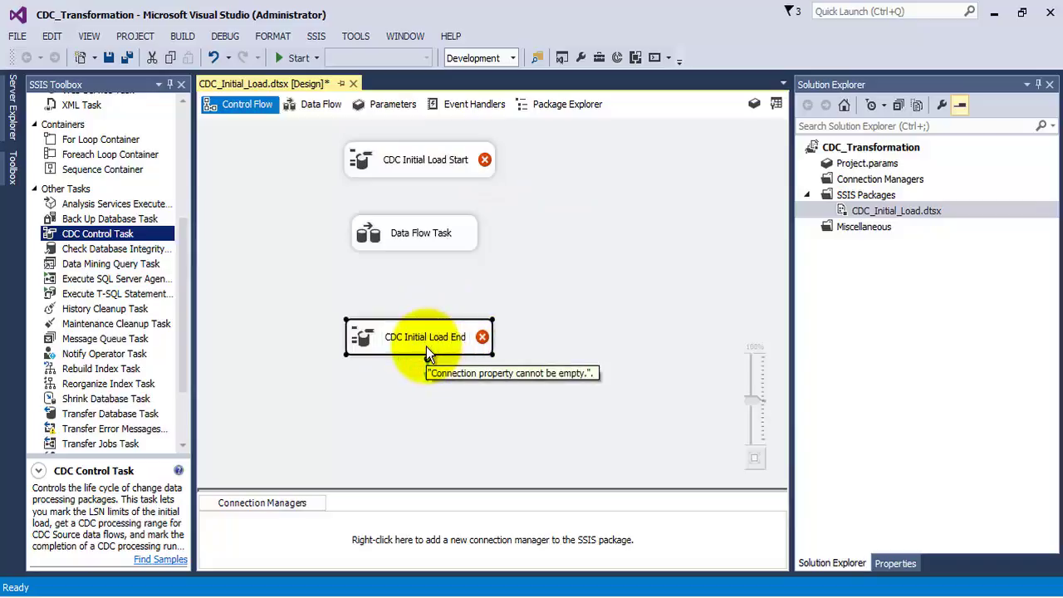
Center the Data Flow Task between the CDC Initial Load Start and CDC Initial Load End tasks.
left_click(409, 236)
left_click(417, 173)
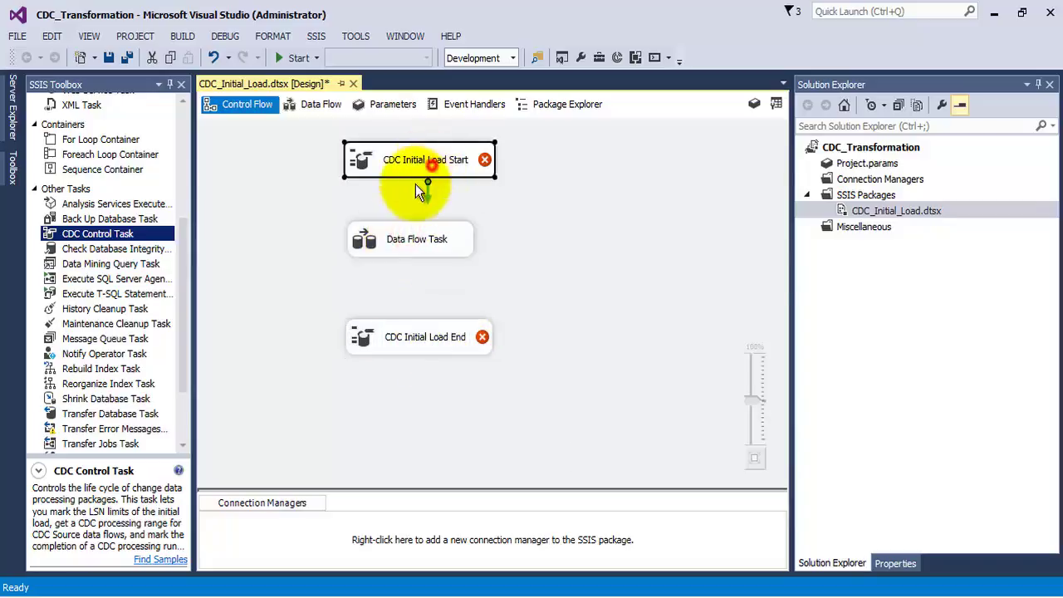
left_click(415, 246)
Open the CDC Initial Load Start task for editing and delete the stored SchoolSSISPracticals data connection from the ADO.NET connection choices.
left_click(452, 169)
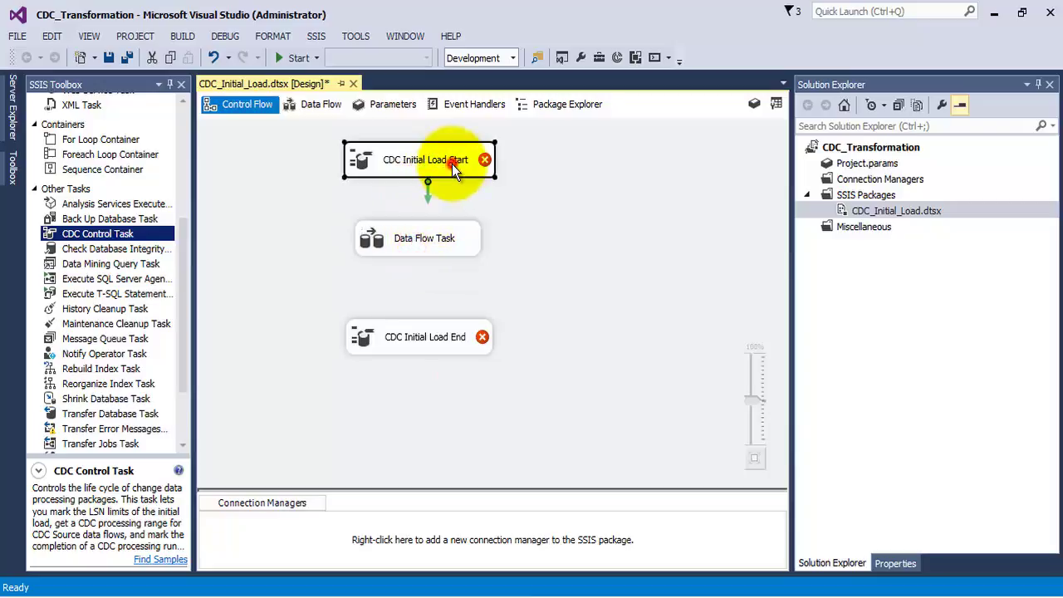
right_click(464, 168)
left_click(471, 171)
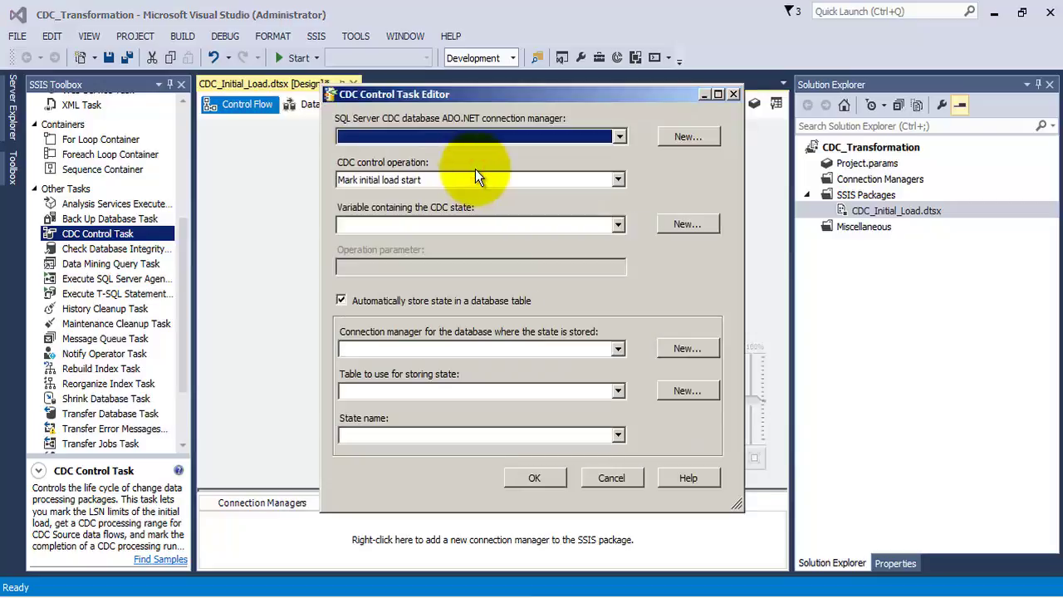
left_click(689, 135)
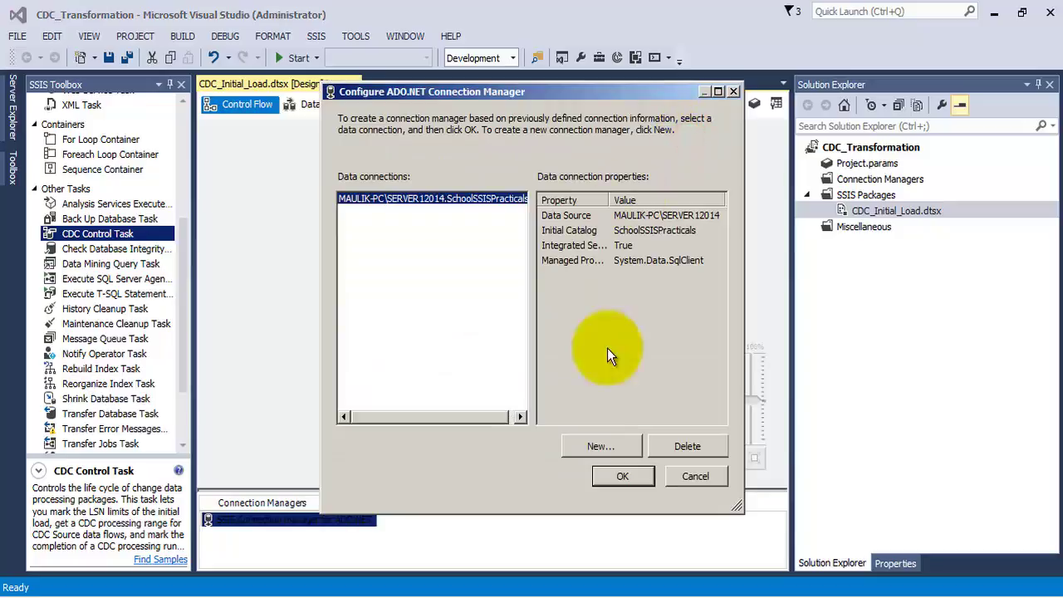
left_click(683, 446)
Create an ADO.NET connection to the SSISPracticals database on the SERVER12014 instance, test it and assign it as the CDC database connection.
left_click(625, 447)
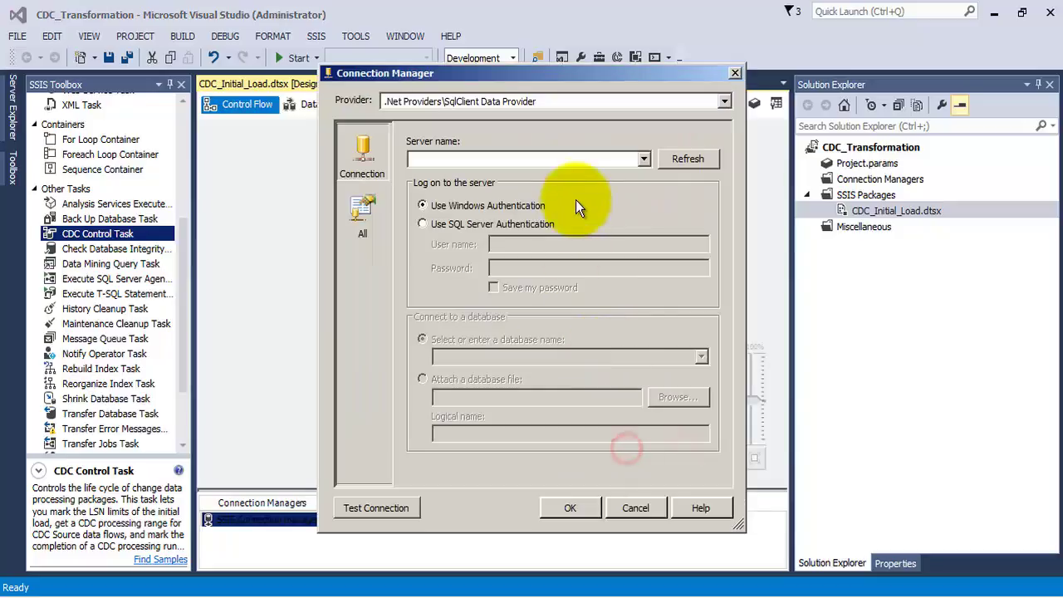
left_click(647, 158)
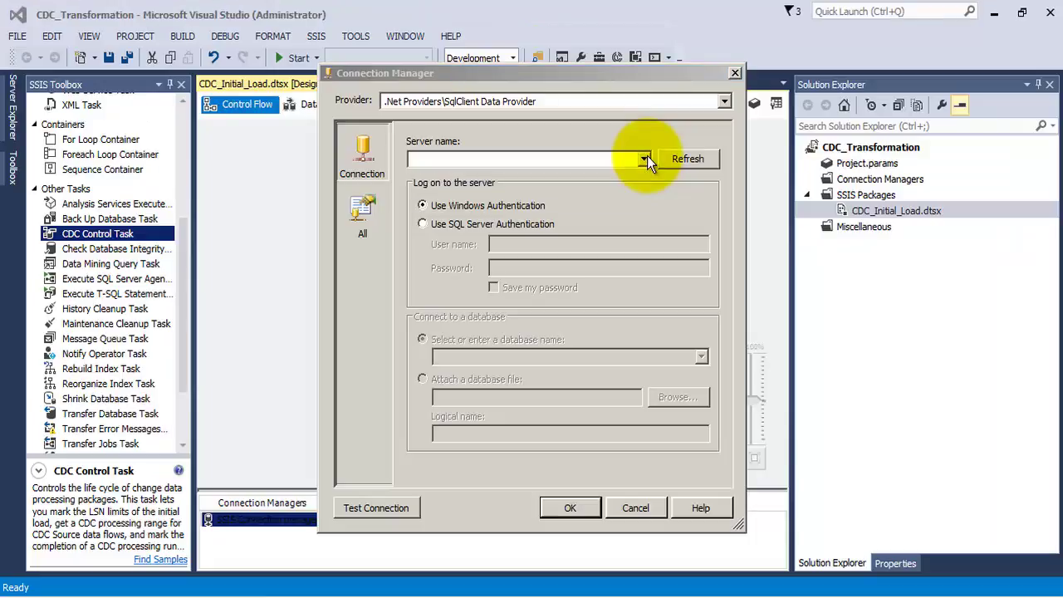
left_click(498, 188)
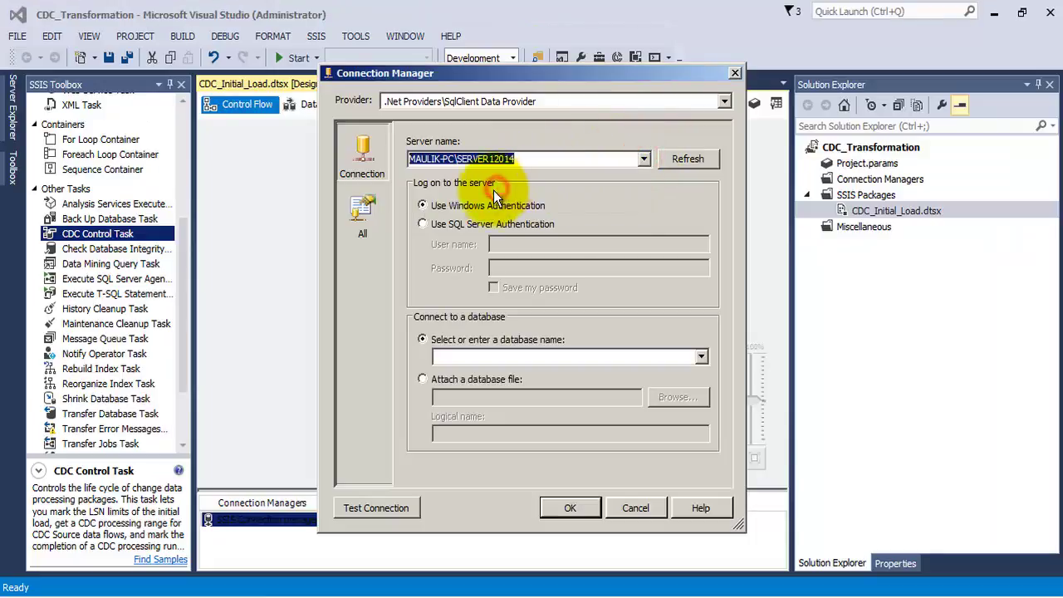
left_click(701, 356)
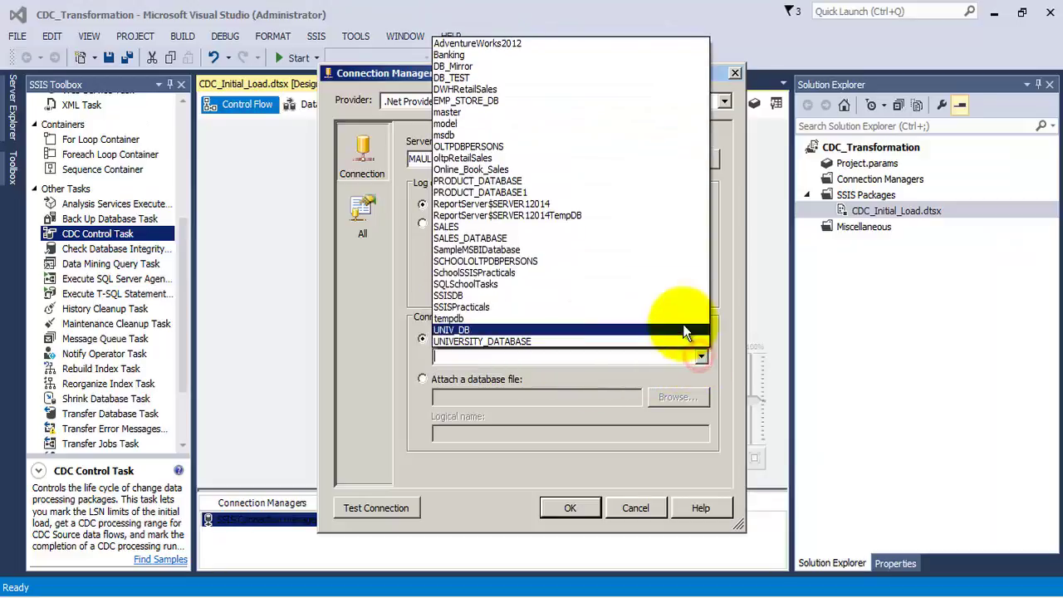
left_click(463, 307)
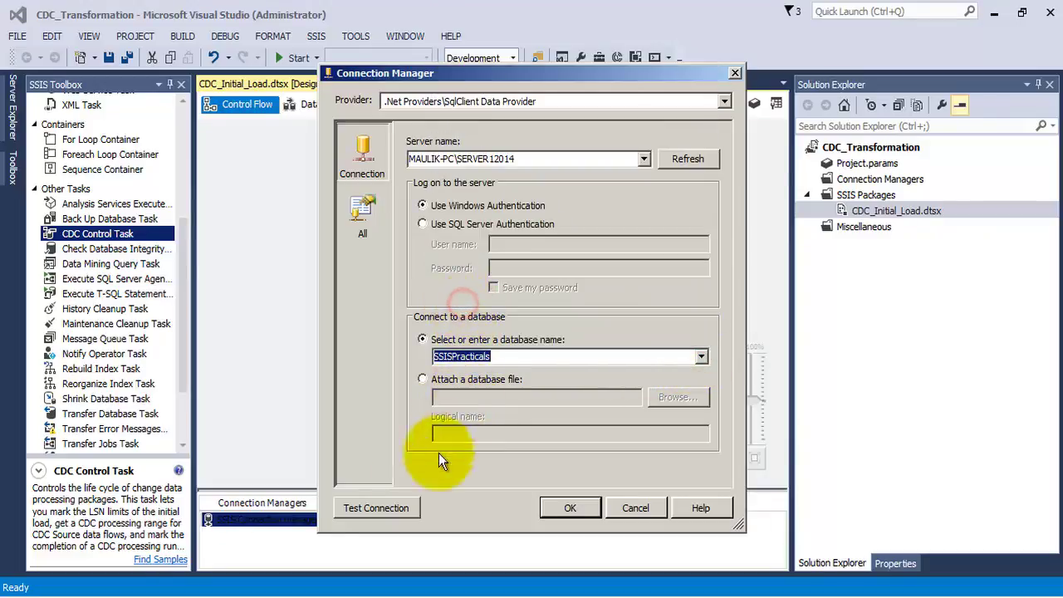
left_click(391, 507)
left_click(719, 323)
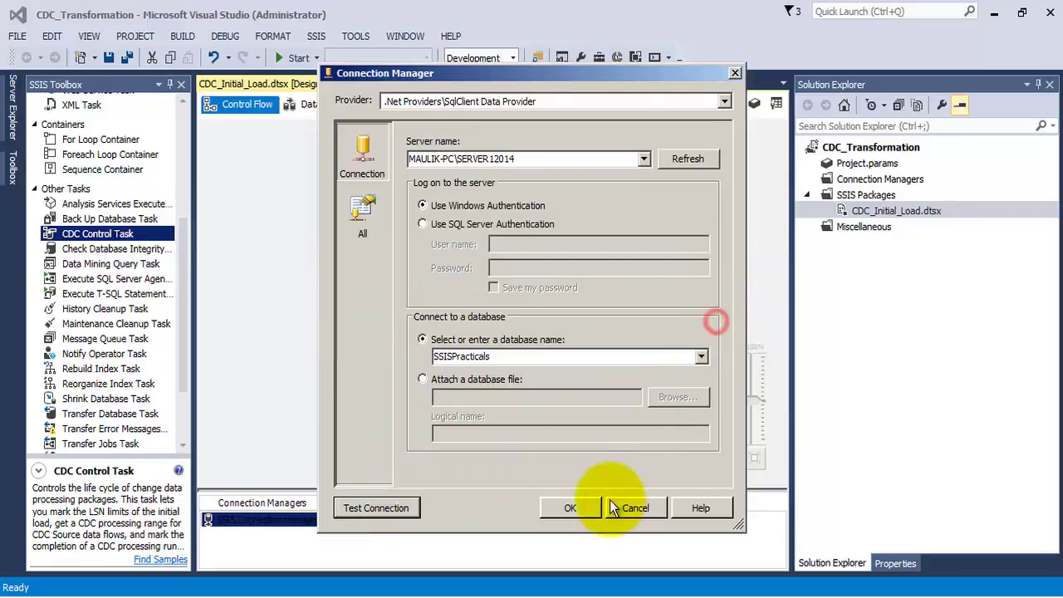
left_click(573, 508)
left_click(619, 476)
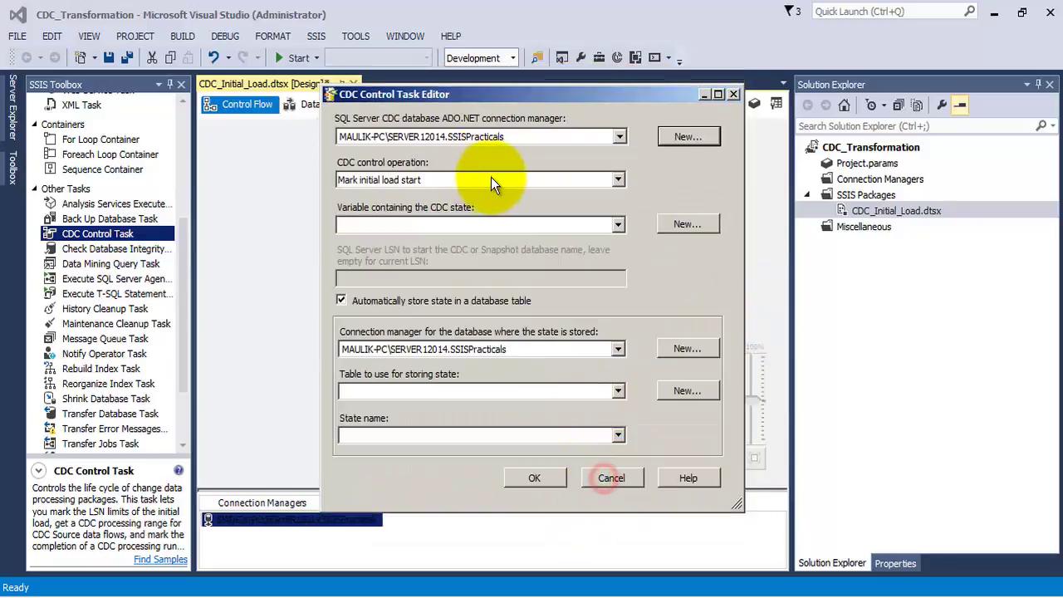
Create the variable CDC_State in the CDC_Initial_Load container to hold the CDC state.
left_click(620, 225)
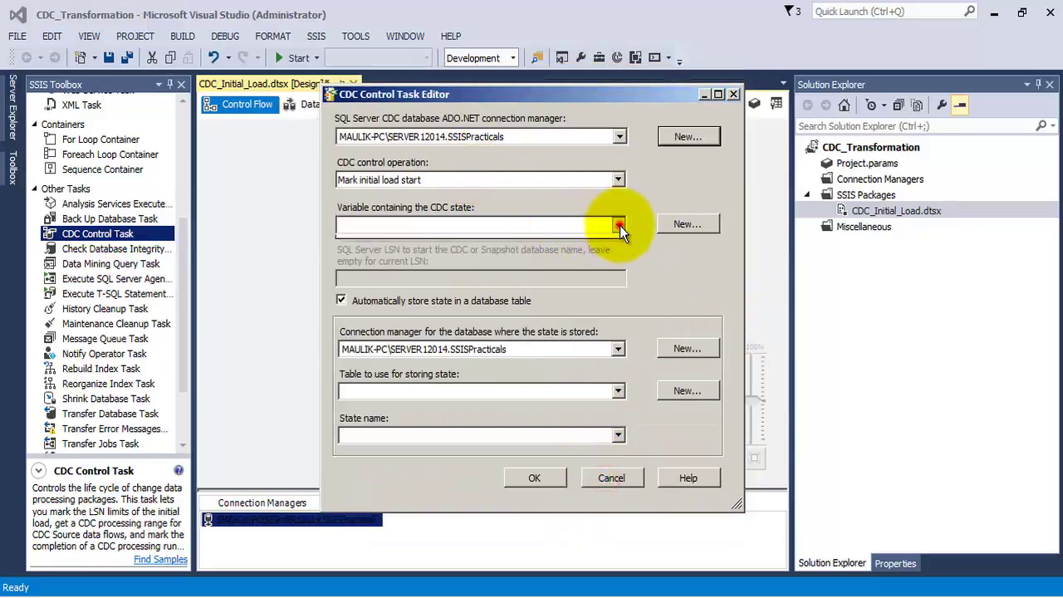
left_click(675, 225)
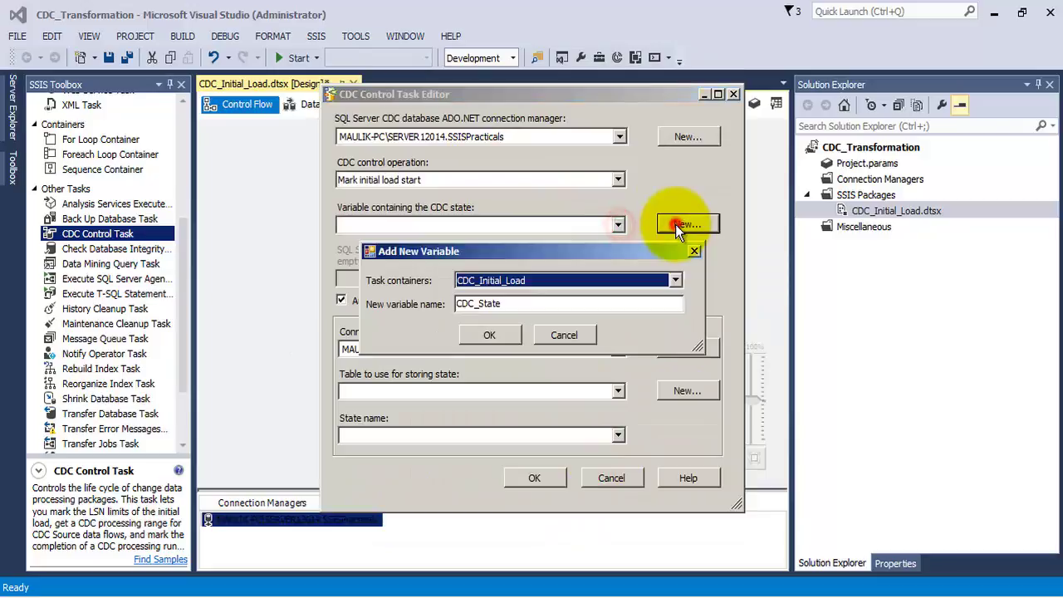
left_click(488, 334)
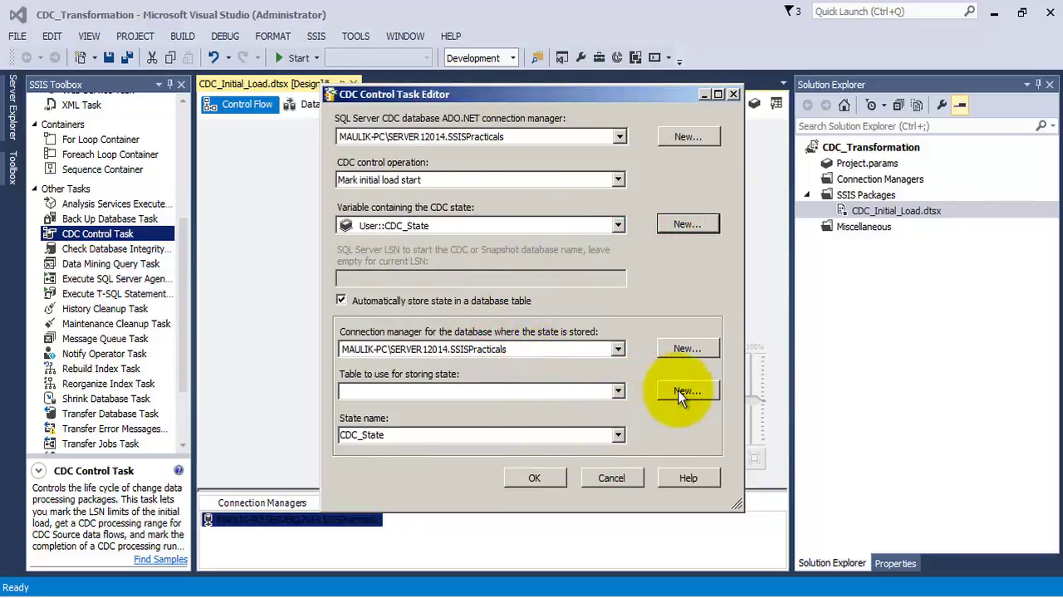
Generate a new table for storing the CDC state and run the script that creates dbo.cdc_states with its unique index.
left_click(618, 391)
left_click(618, 391)
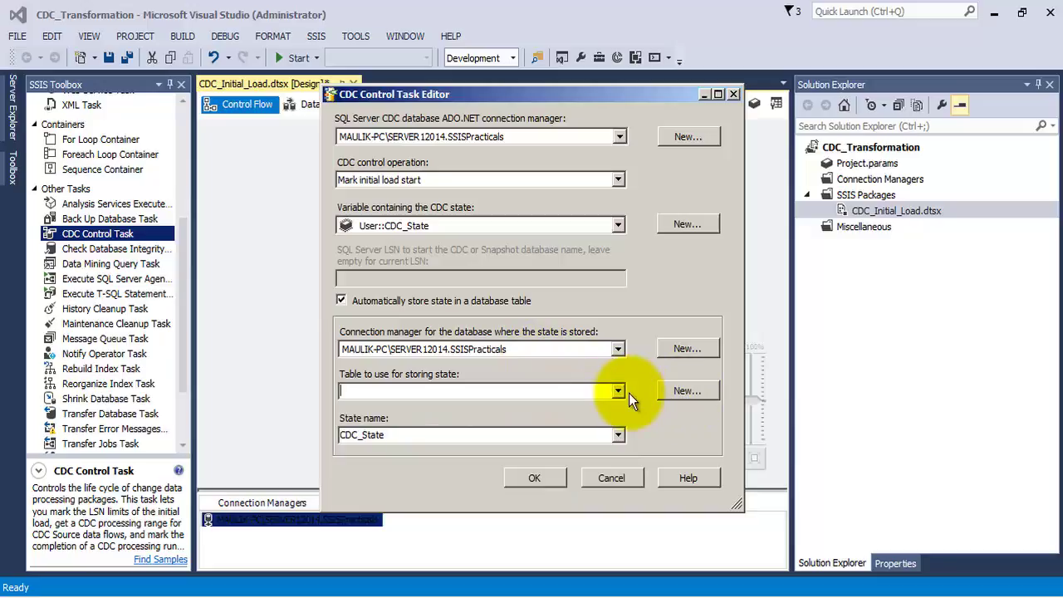
left_click(620, 391)
left_click(672, 399)
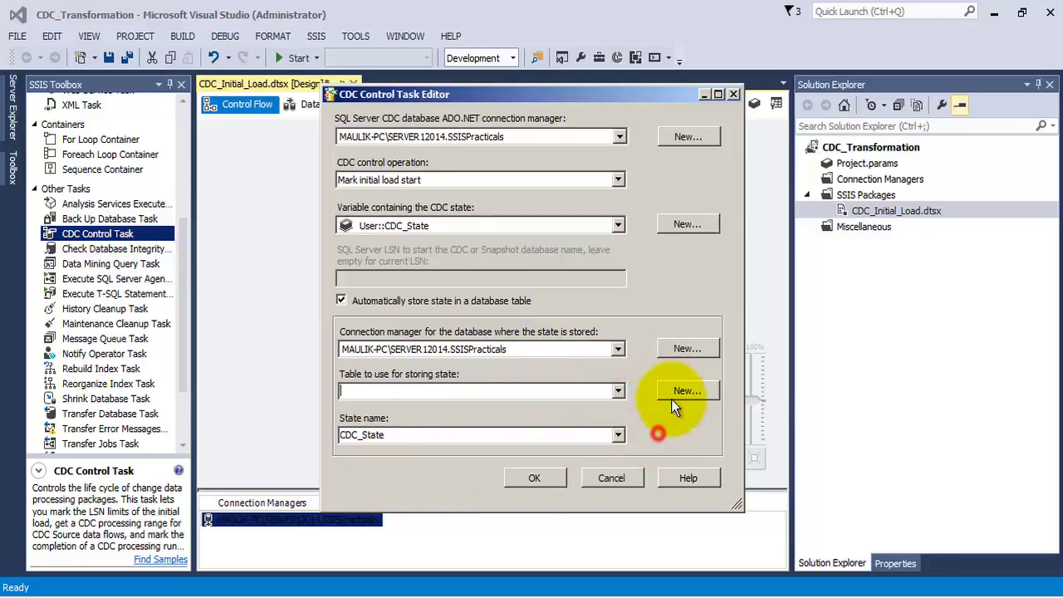
left_click(672, 397)
left_click(559, 435)
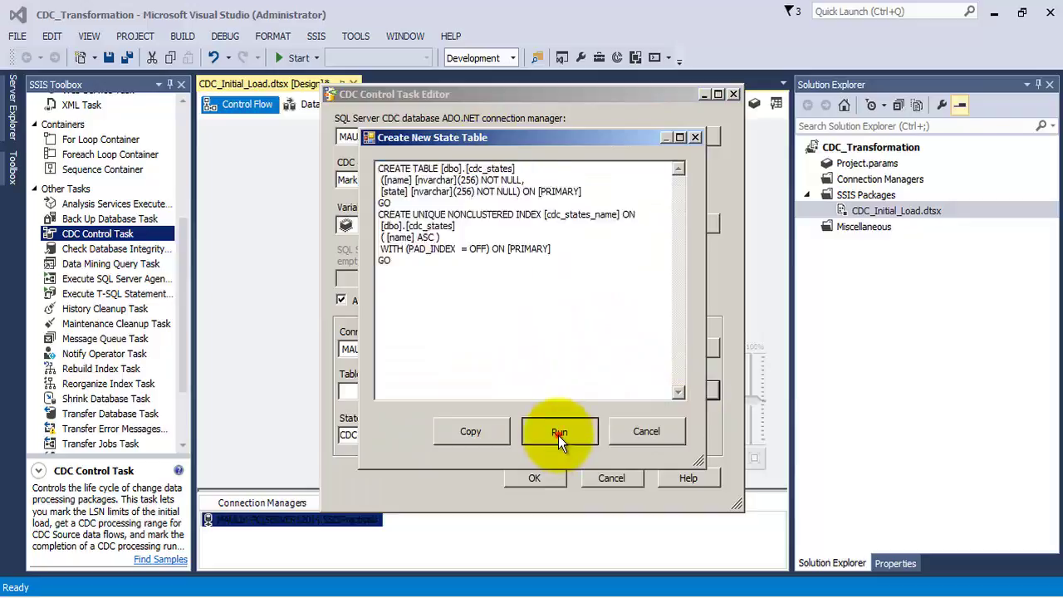
Accept the CDC Initial Load Start task's settings and save the package.
left_click(543, 477)
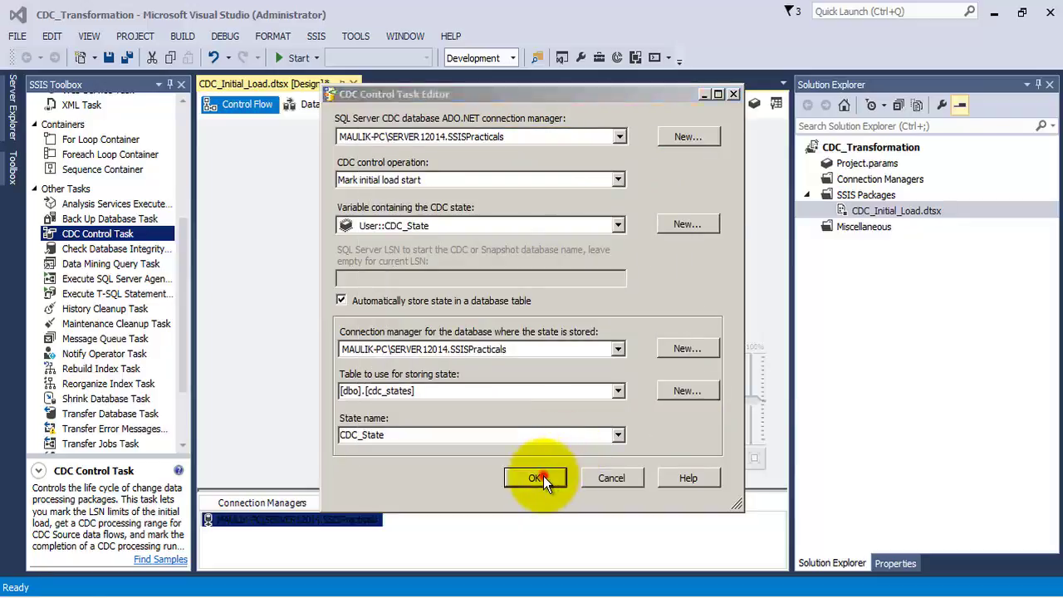
left_click(128, 56)
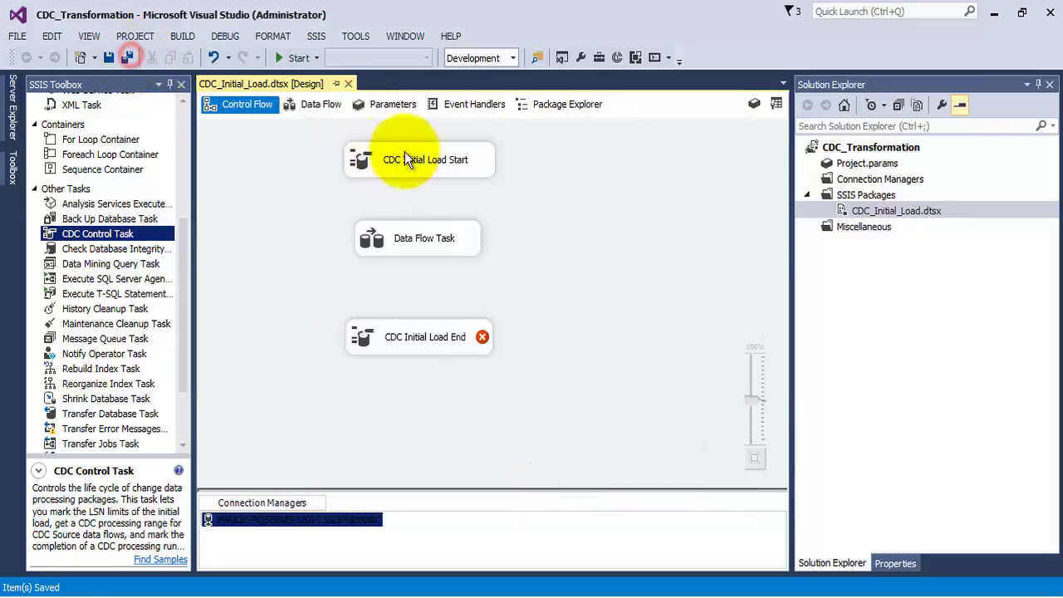
Link CDC Initial Load Start to the Data Flow Task, and the Data Flow Task to CDC Initial Load End.
left_click(405, 153)
left_click_drag(428, 196, 427, 235)
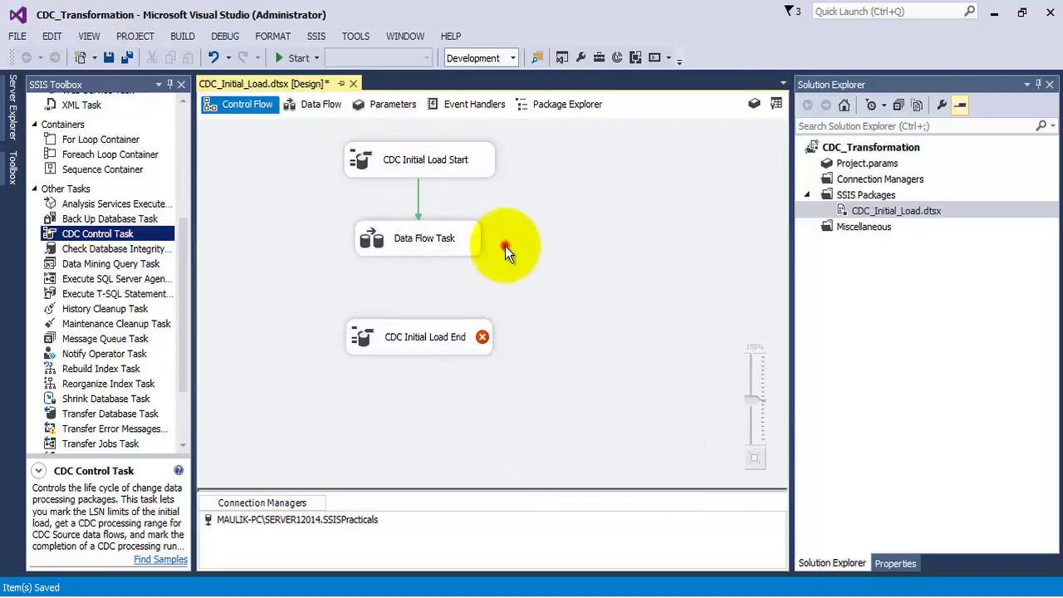
left_click(506, 245)
left_click(434, 239)
left_click_drag(430, 277, 422, 332)
left_click(545, 309)
Edit the CDC Initial Load End task to use the Mark initial load end operation and the User::CDC_State variable.
right_click(444, 334)
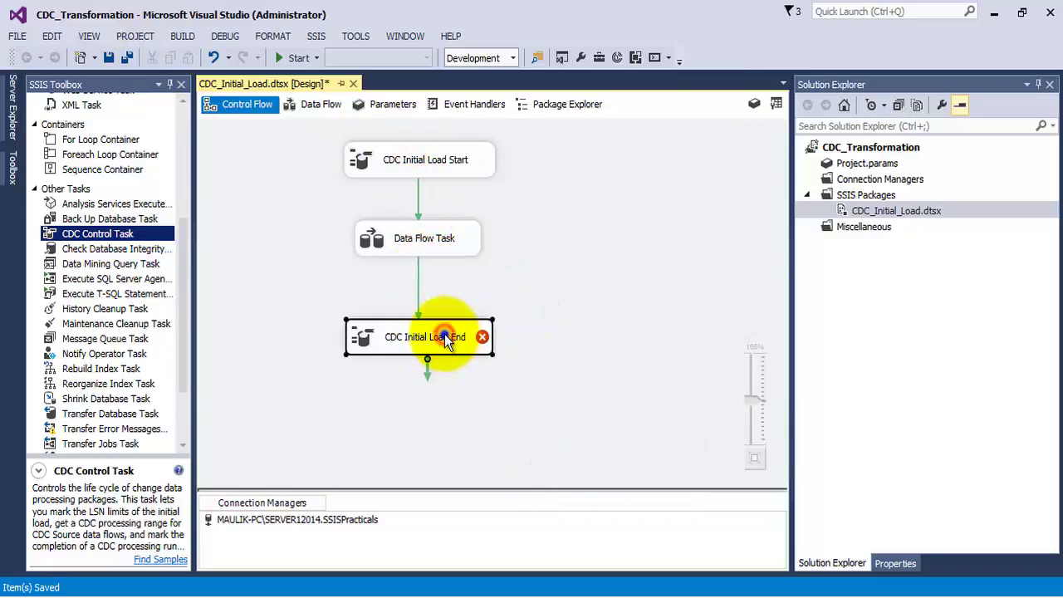
left_click(484, 13)
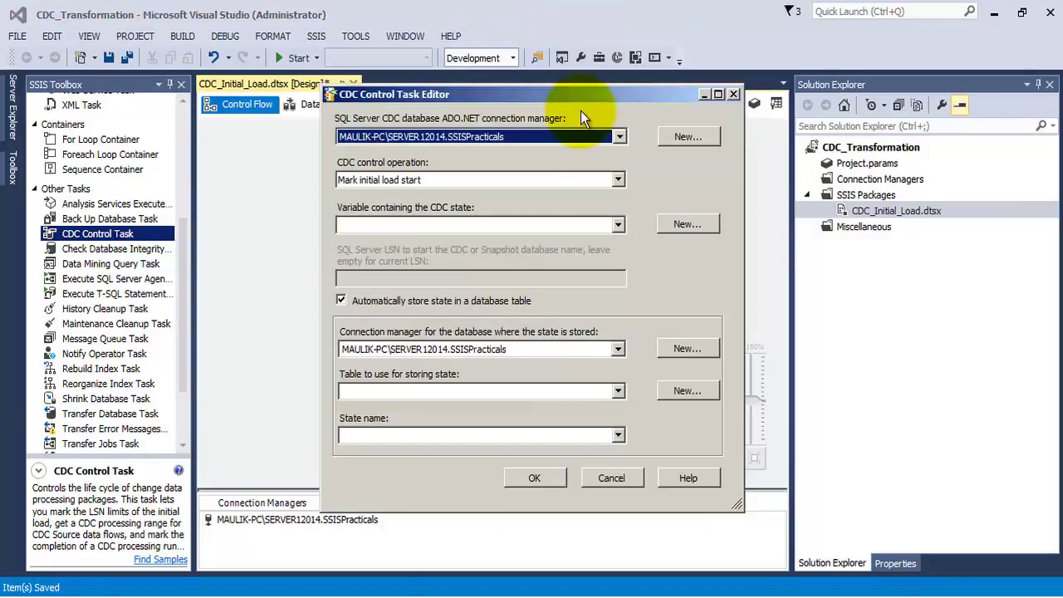
left_click(619, 181)
left_click(397, 207)
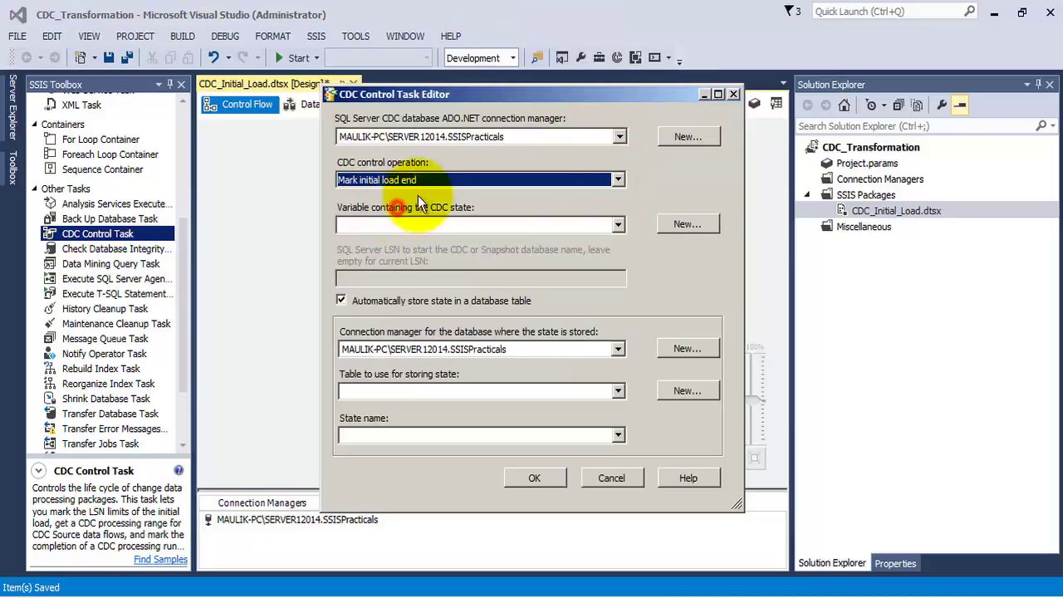
left_click(619, 225)
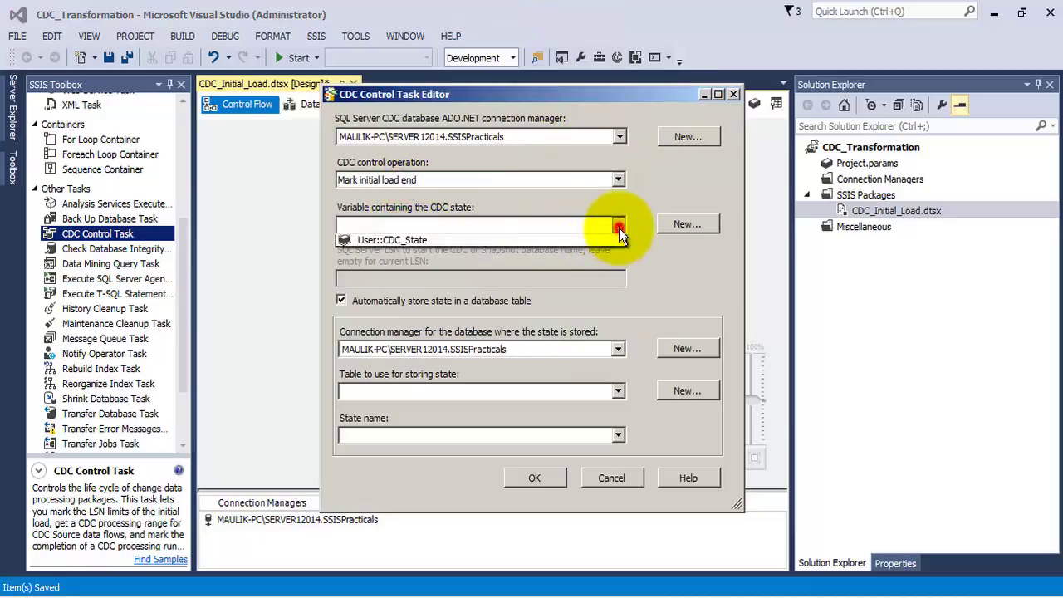
left_click(453, 241)
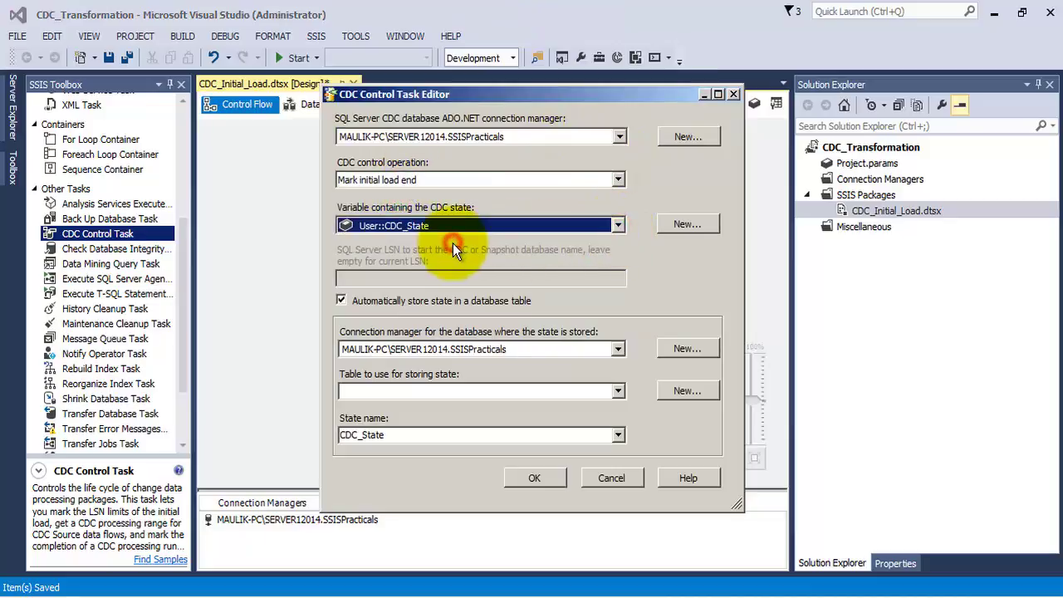
Store the CDC Initial Load End state in the [dbo].[cdc_states] table, accept the task settings and save the package.
left_click(619, 391)
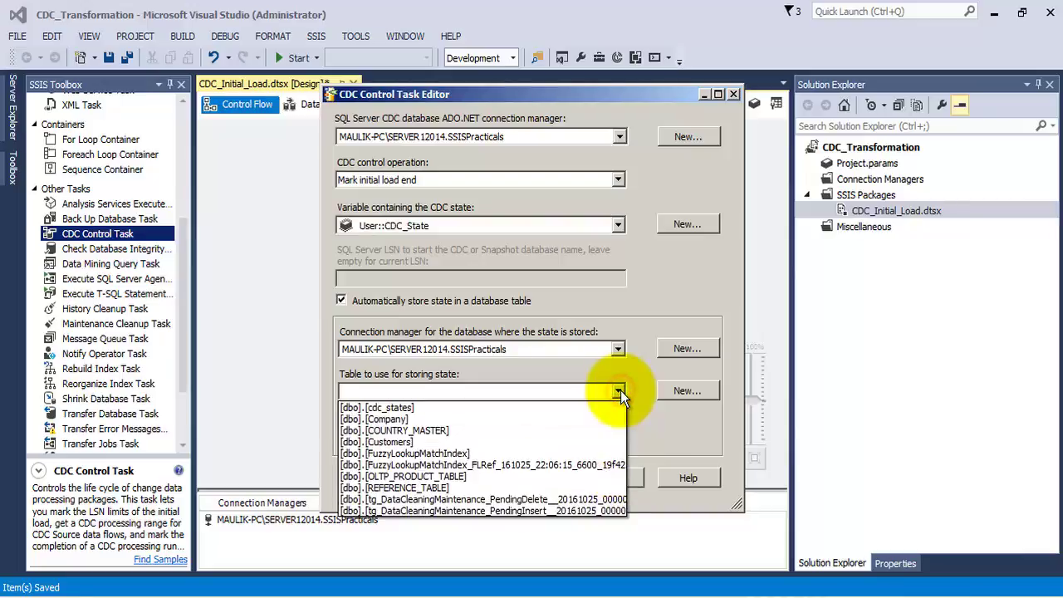
left_click(425, 408)
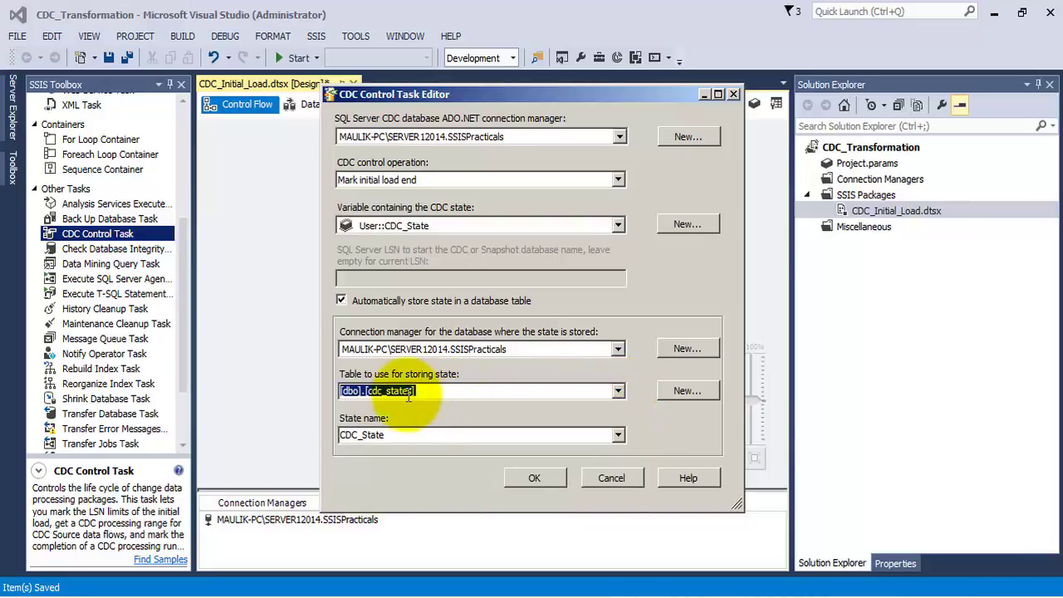
left_click(540, 479)
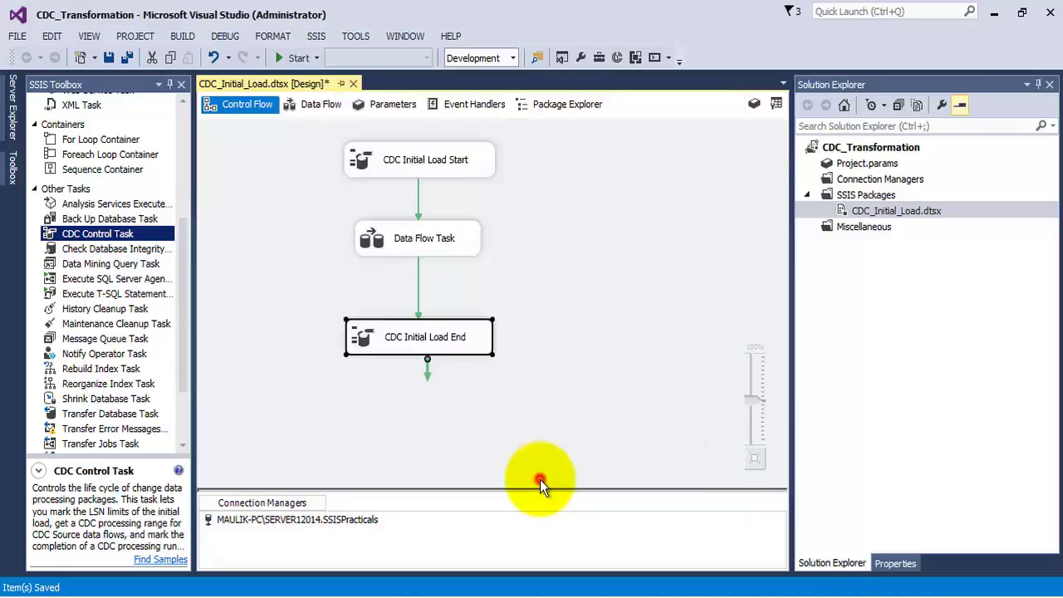
left_click(127, 59)
Add an OLE DB Source, an OLE DB Destination and, between them, a Derived Column inside the Data Flow Task.
left_click(415, 238)
right_click(423, 237)
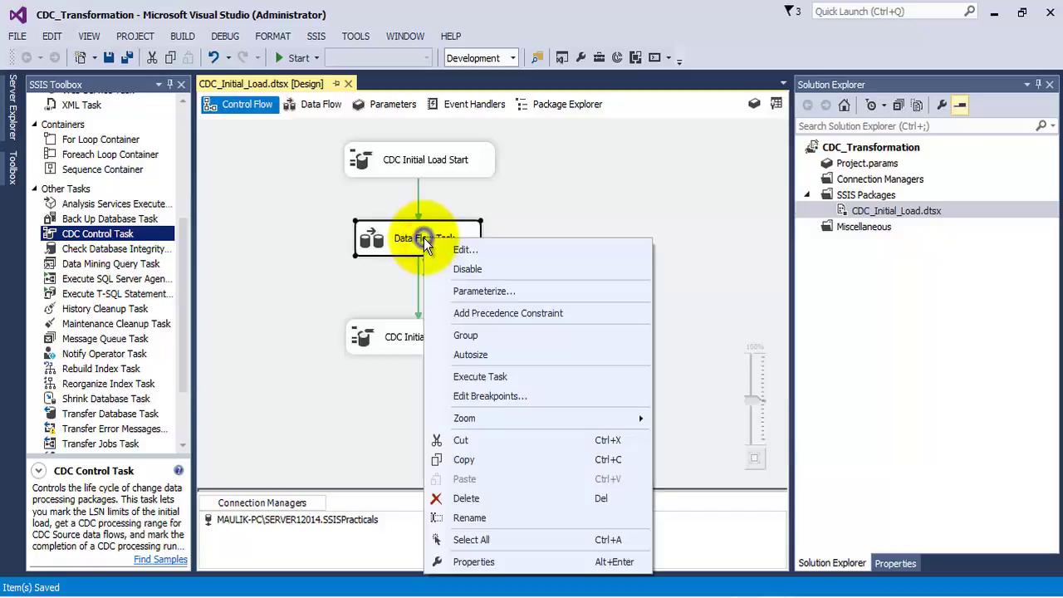
left_click(444, 248)
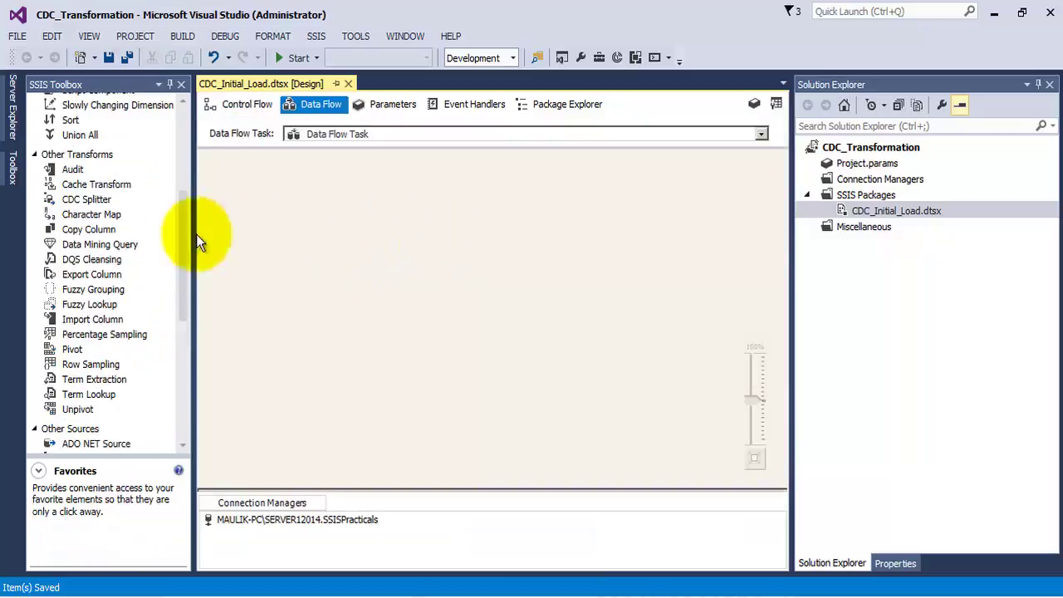
left_click_drag(184, 235, 179, 353)
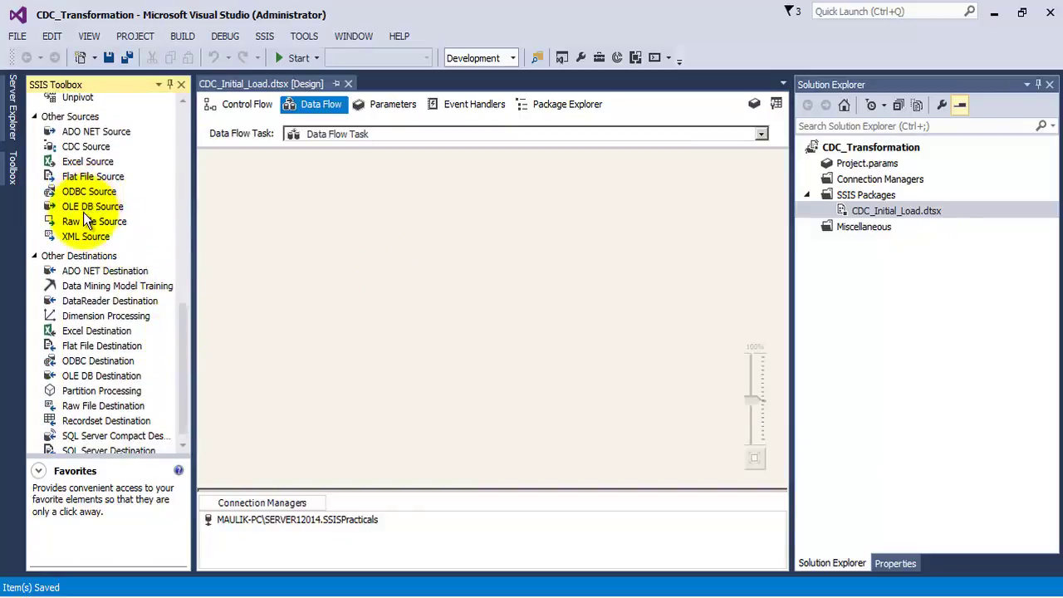
left_click_drag(84, 208, 368, 174)
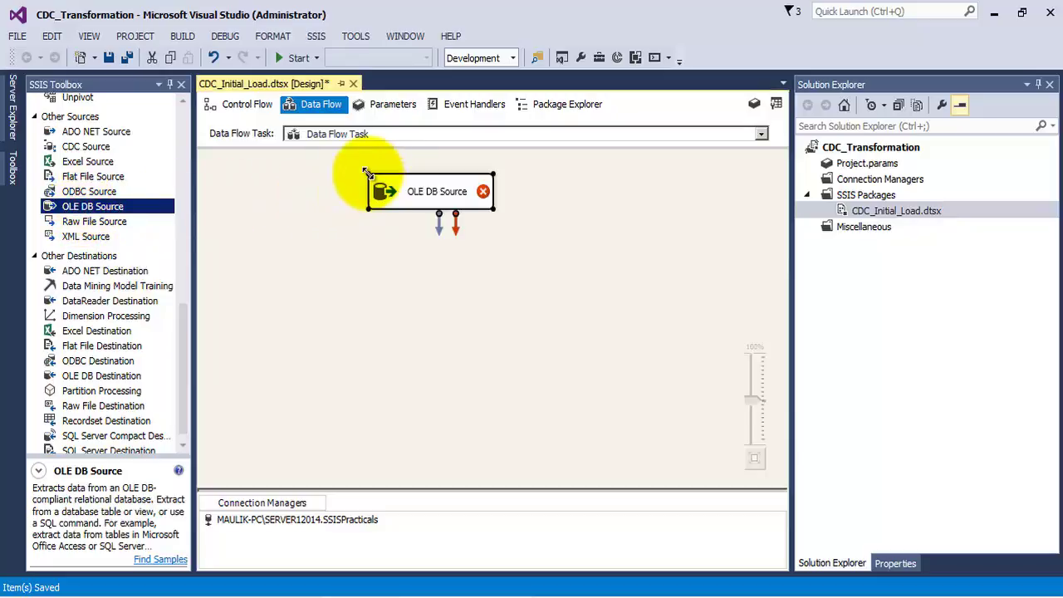
left_click_drag(81, 382, 403, 362)
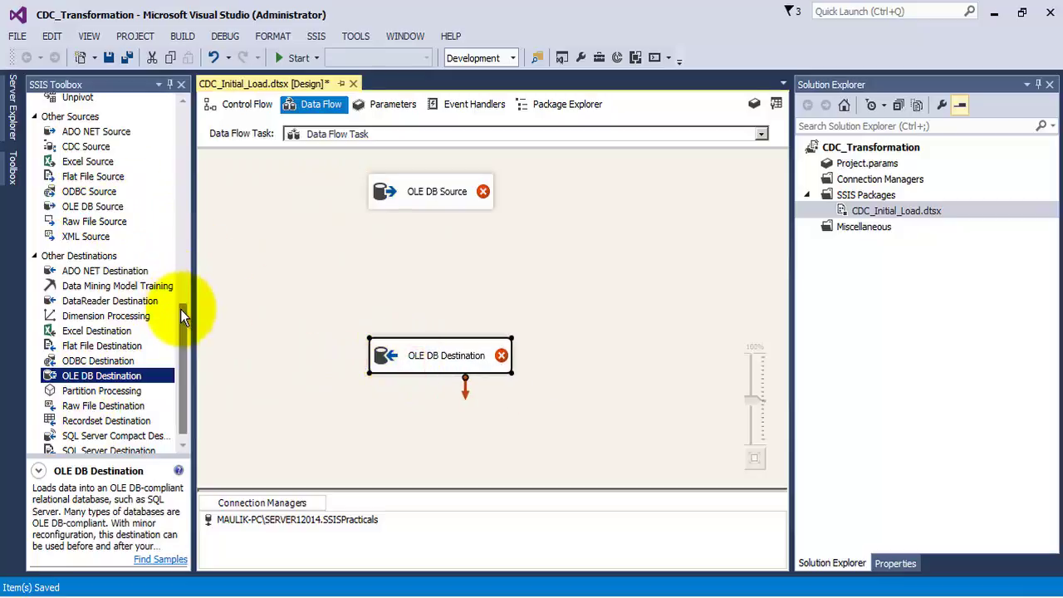
left_click_drag(180, 309, 179, 93)
left_click_drag(72, 215, 400, 250)
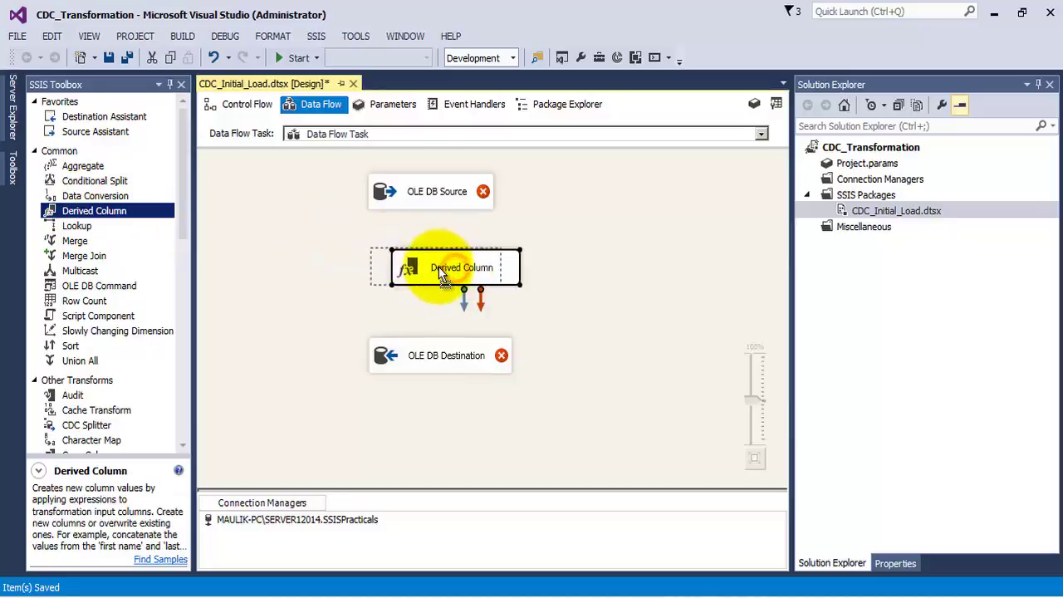
Replace the stored SchoolSSISPracticals connection with a new, tested OLE DB connection to SSISPracticals on SERVER12014 for the OLE DB Source.
right_click(417, 188)
left_click(452, 192)
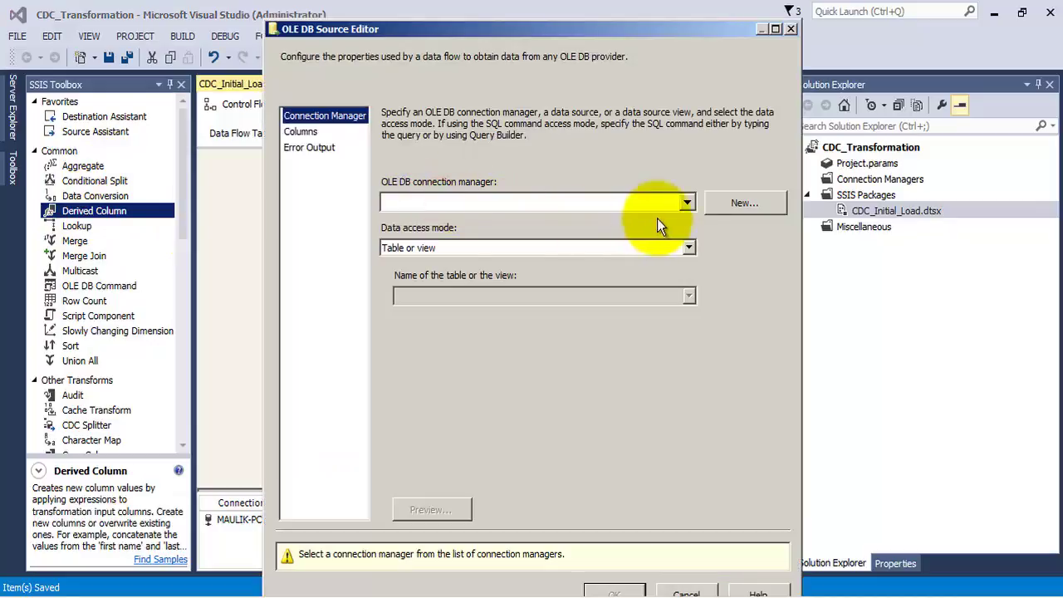
left_click(732, 204)
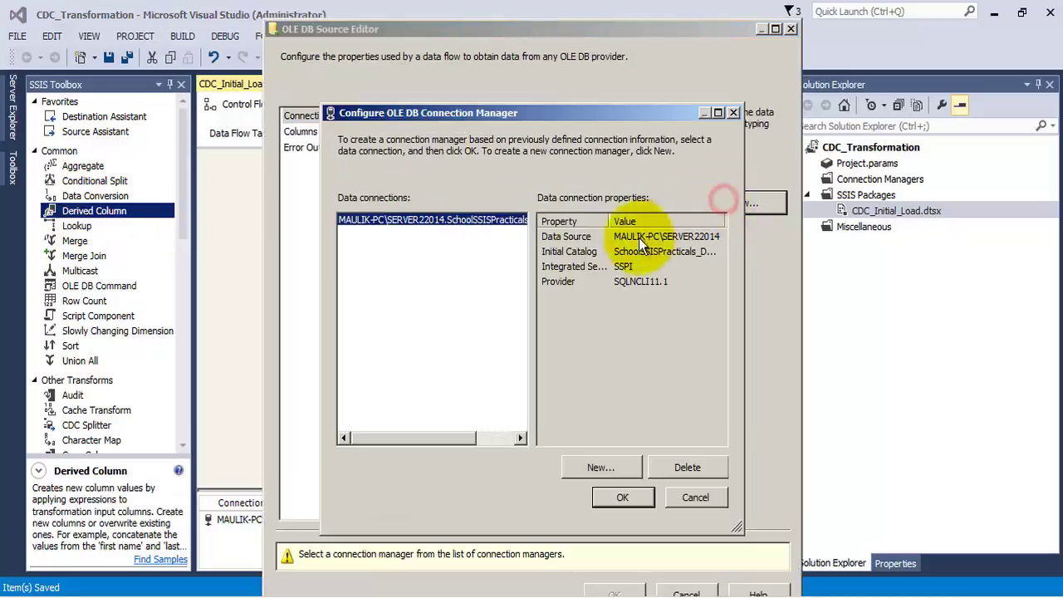
left_click(602, 467)
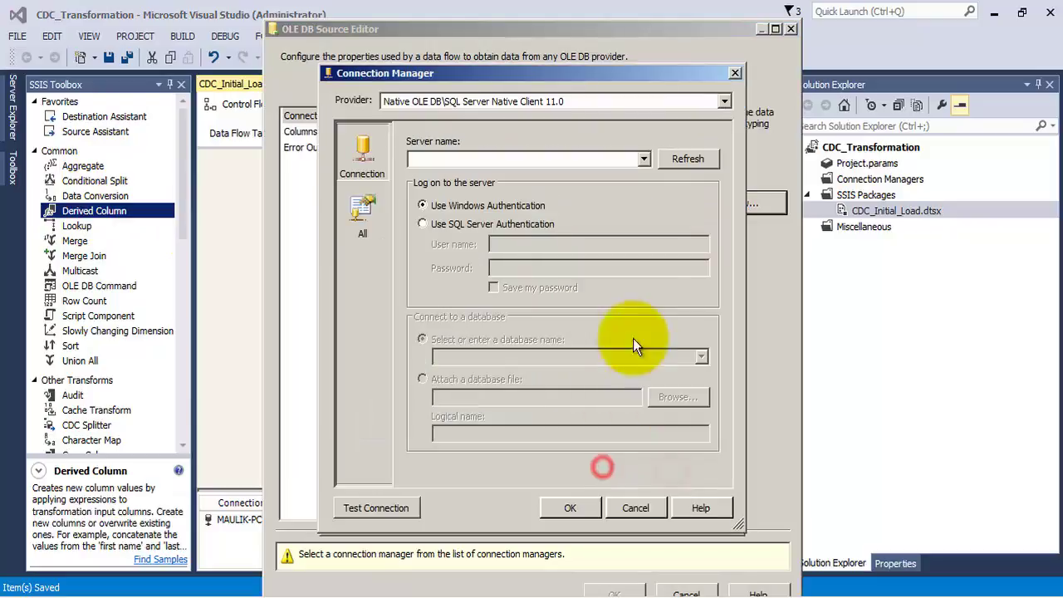
left_click(644, 158)
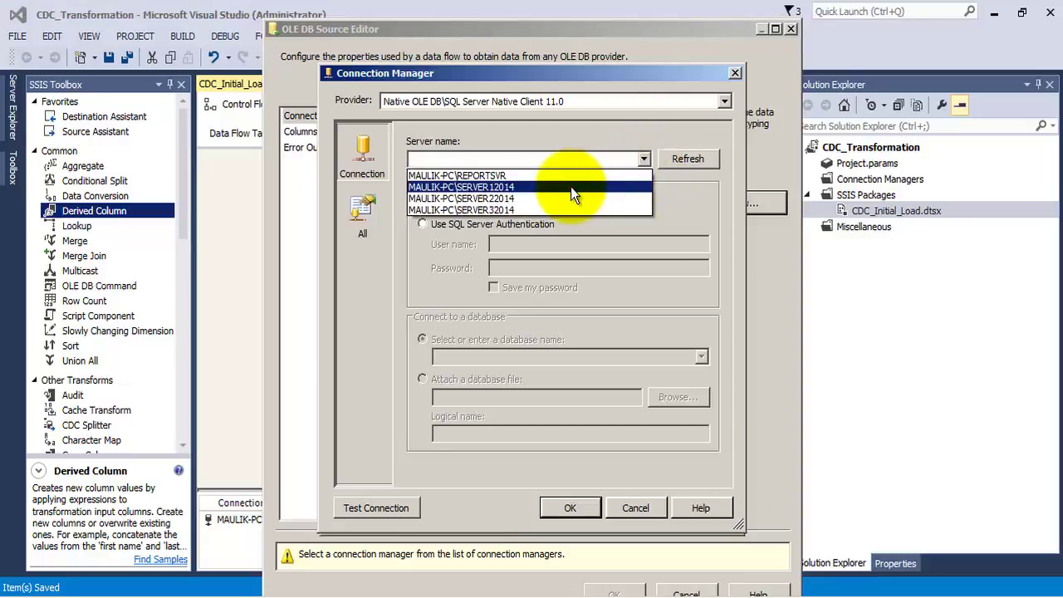
left_click(571, 187)
left_click(701, 358)
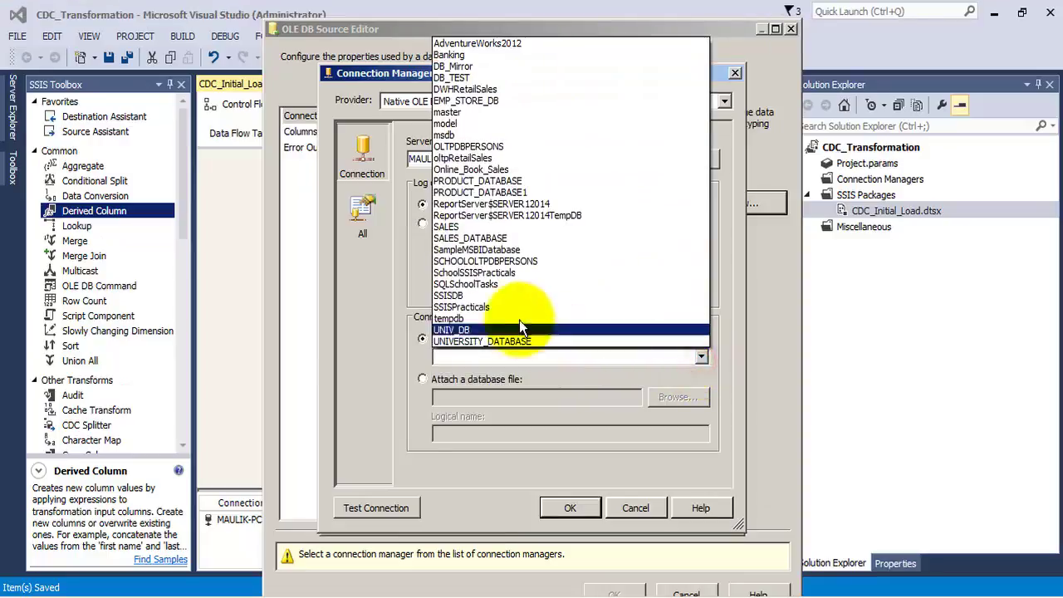
left_click(491, 306)
left_click(392, 509)
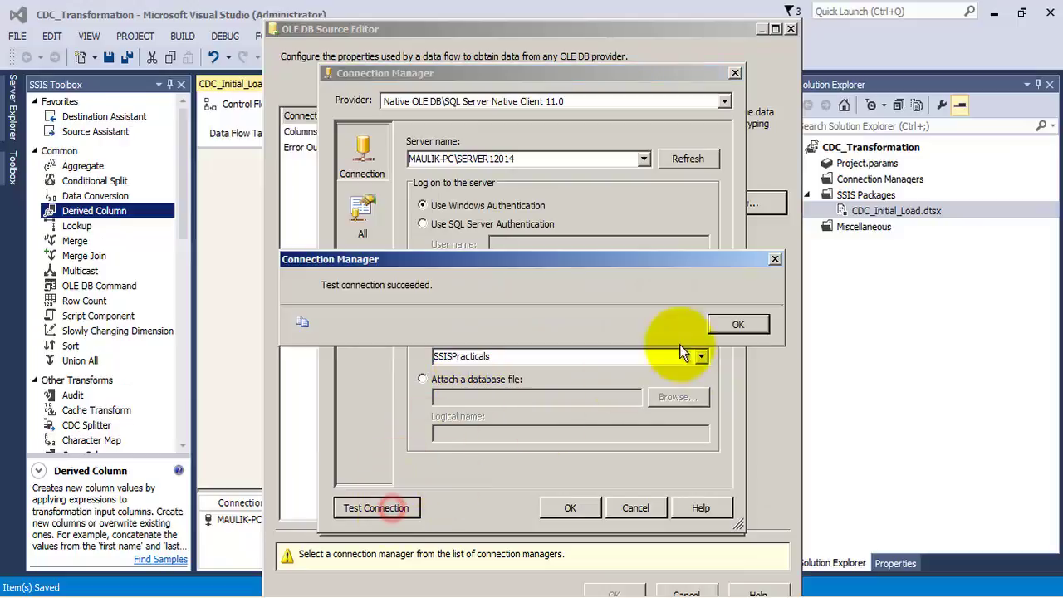
left_click(719, 325)
left_click(576, 507)
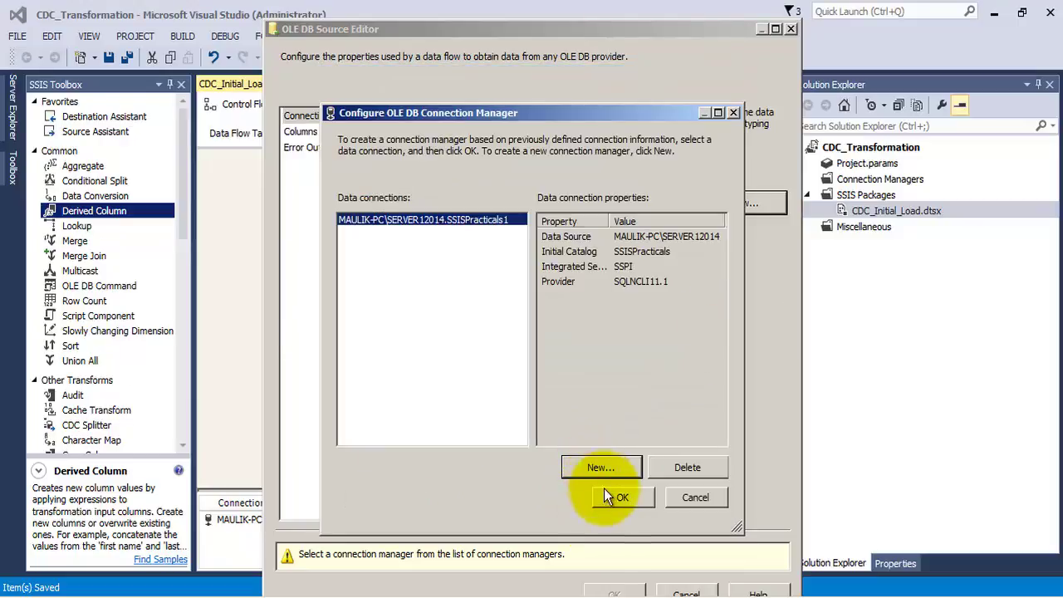
left_click(607, 493)
Set the OLE DB Source table to [dbo].[OLTP_PRODUCT_TABLE], check its columns and error output, and accept the settings.
left_click(690, 296)
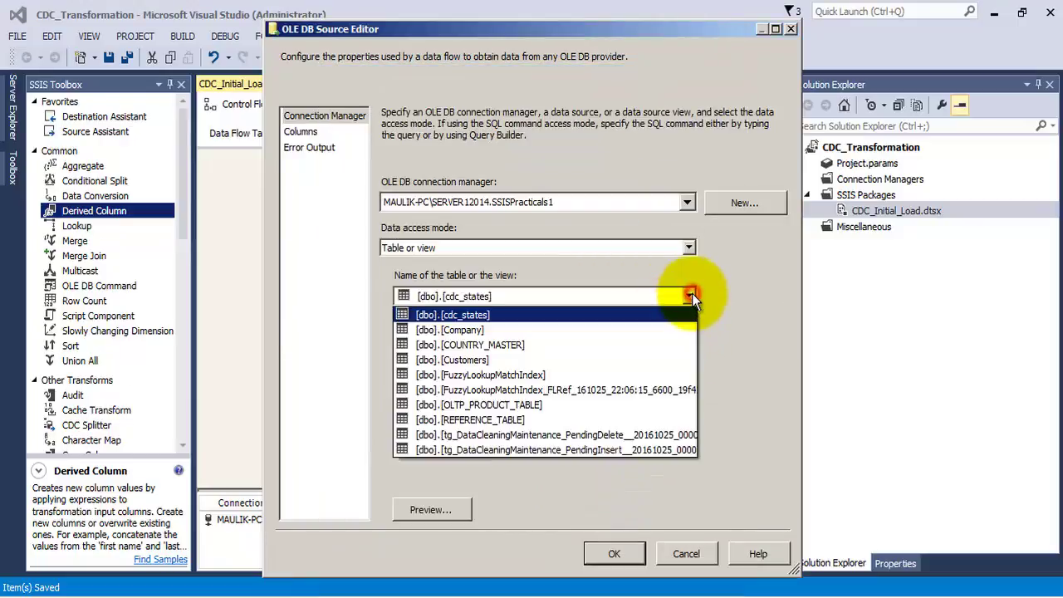
left_click(515, 405)
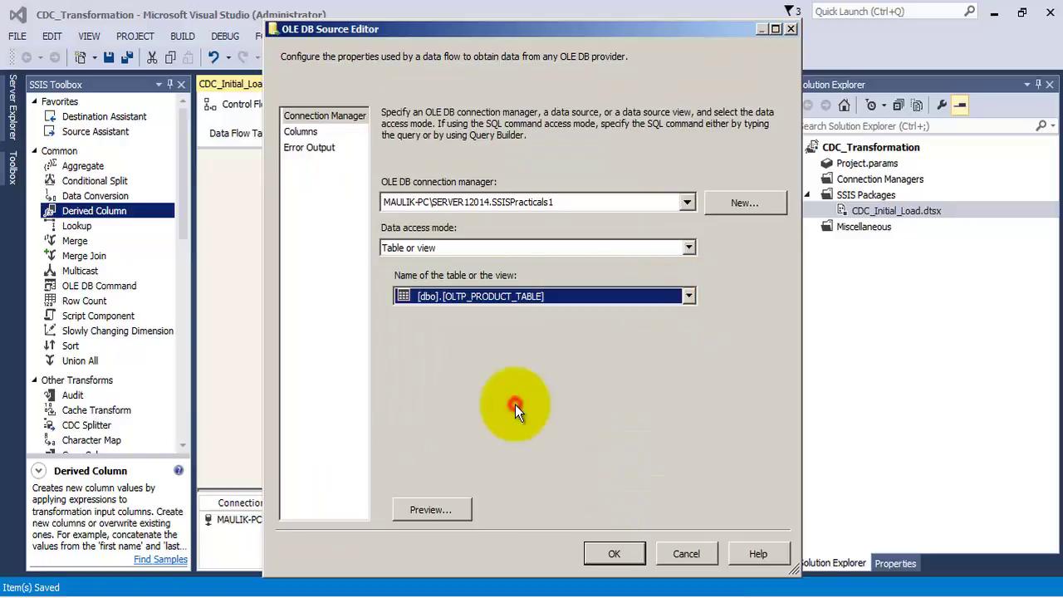
left_click(307, 135)
left_click(295, 149)
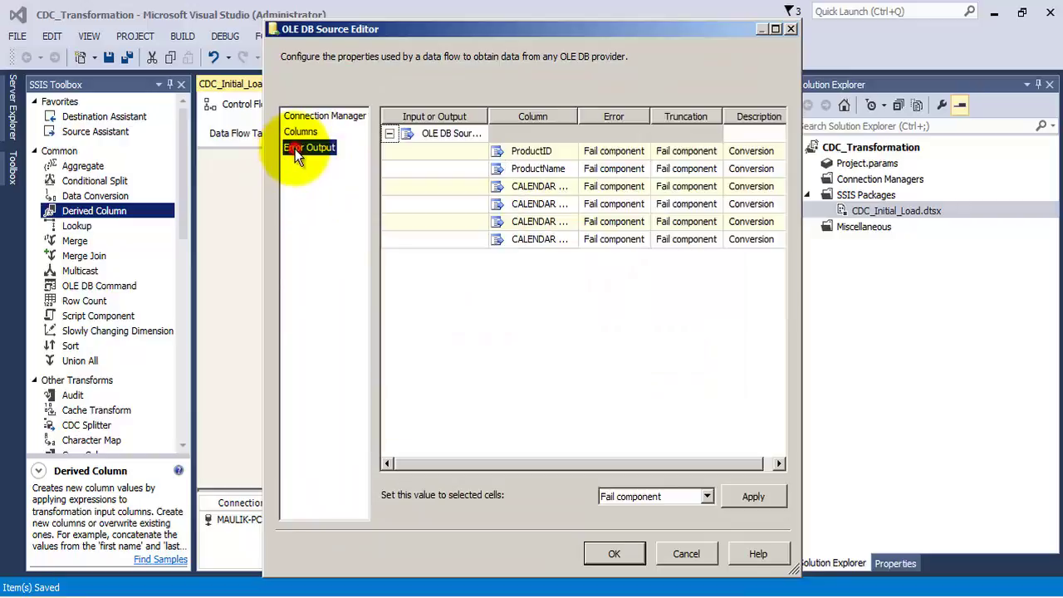
left_click(599, 549)
Align the Derived Column beneath the OLE DB Source and feed the source's regular output into it.
left_click(423, 196)
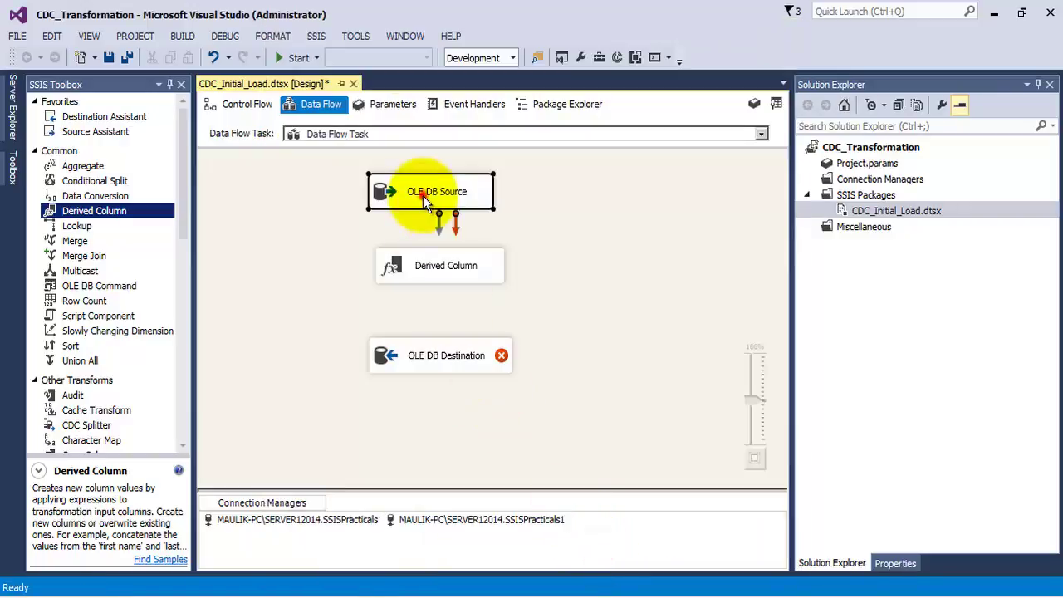
left_click_drag(433, 252, 423, 256)
left_click(435, 202)
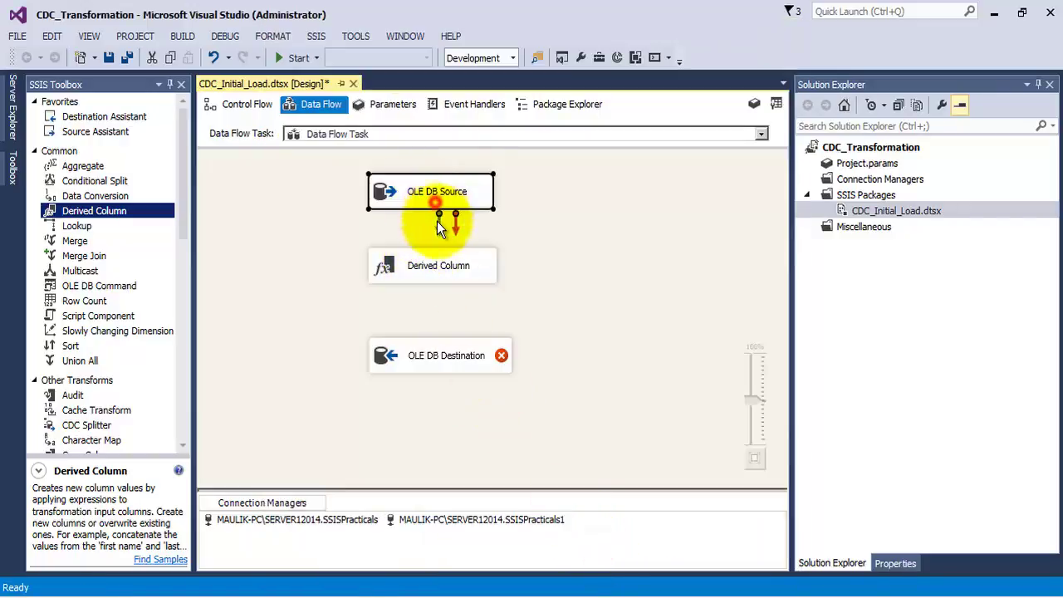
left_click_drag(437, 221, 435, 264)
Add a new derived column named ETL_START_DATE with the expression GETDATE() in the Derived Column transformation.
left_click(427, 254)
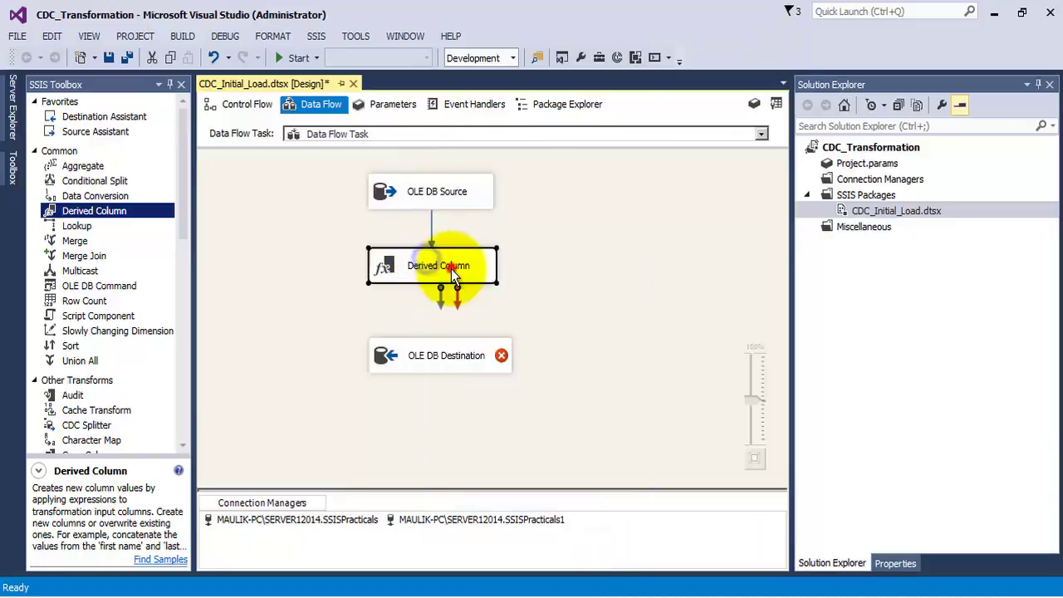
double_click(451, 269)
left_click(346, 316)
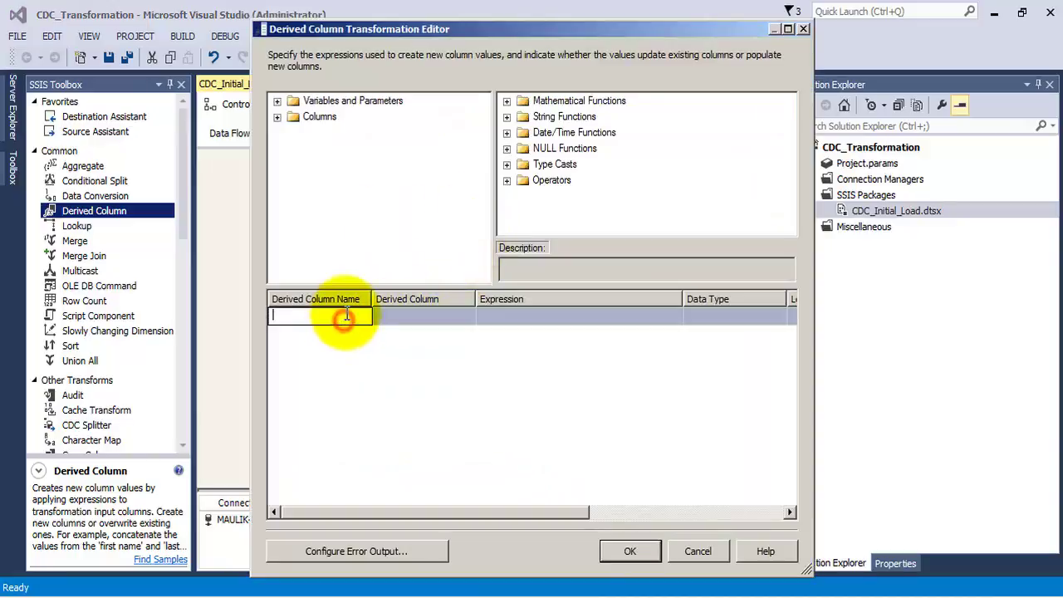
type("e")
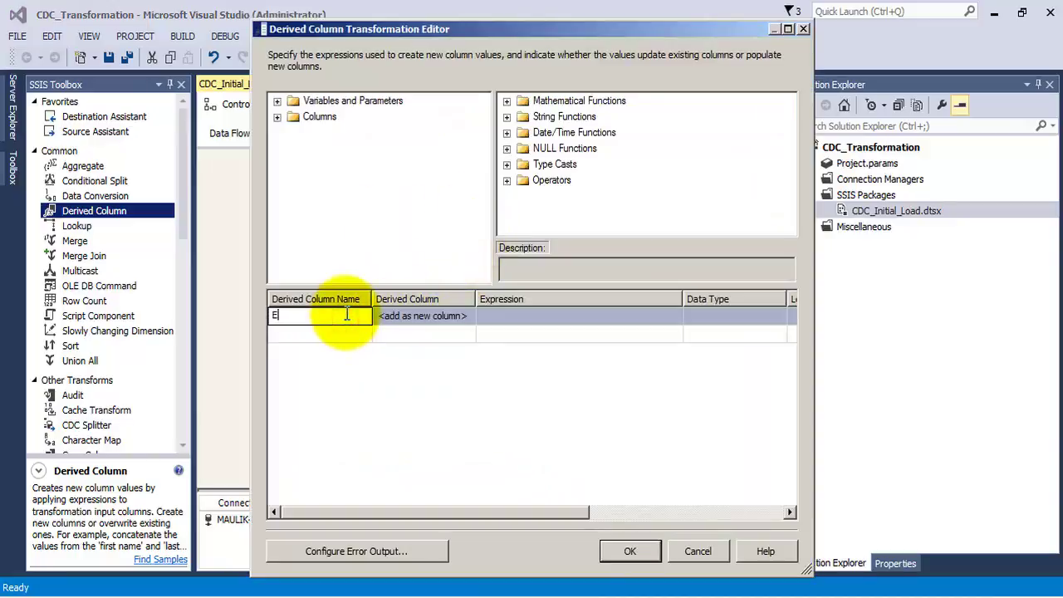
type("TL_START_DATE")
key("Tab")
key("Tab")
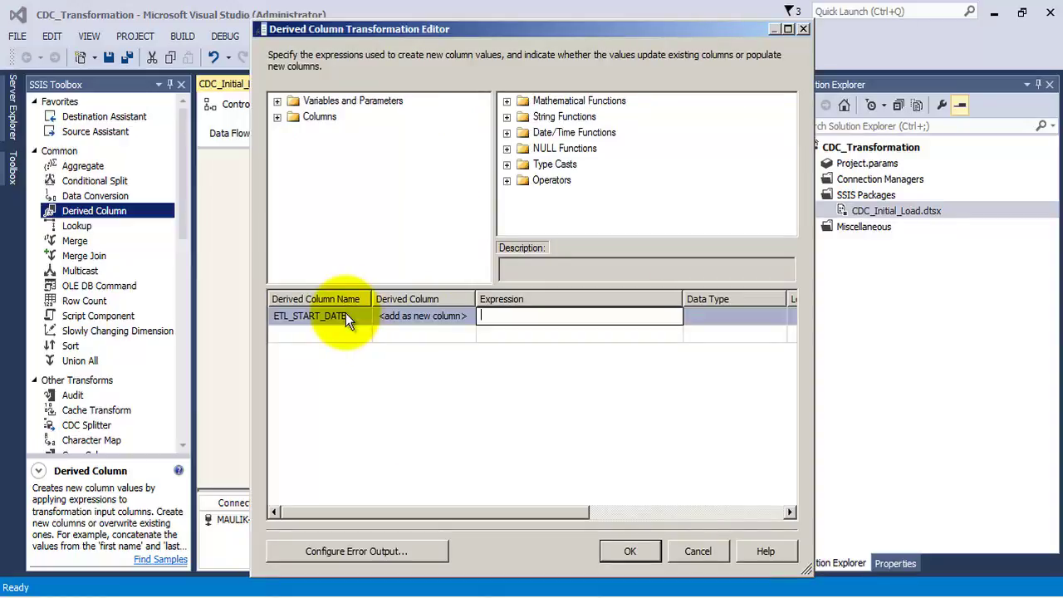
type("GETDATE()")
key("Return")
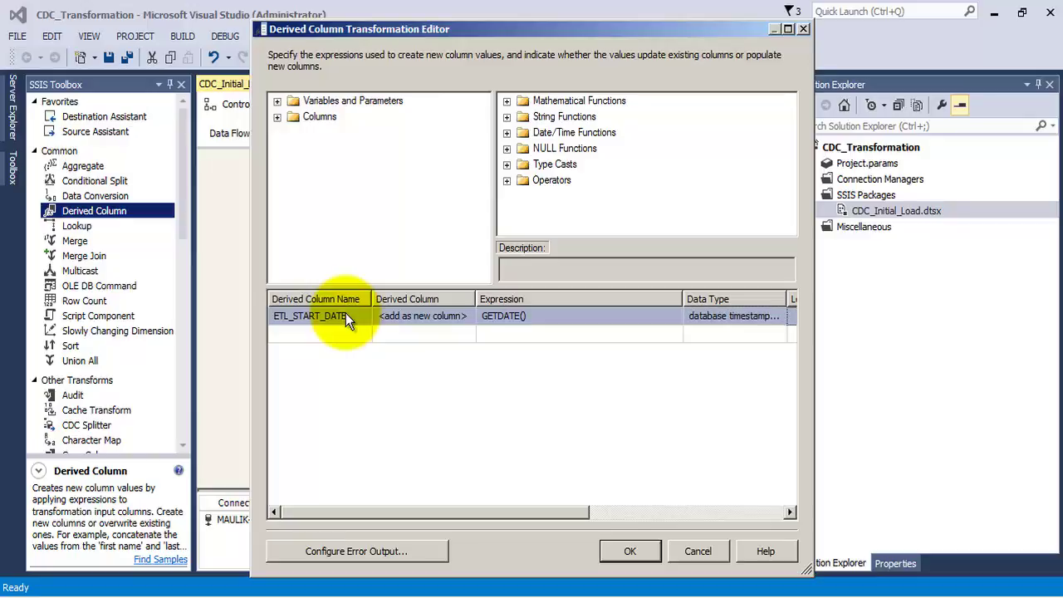
Add a second derived column named ETL_END_DATE with the expression GETDATE() and accept the Derived Column settings.
left_click(331, 334)
type("E")
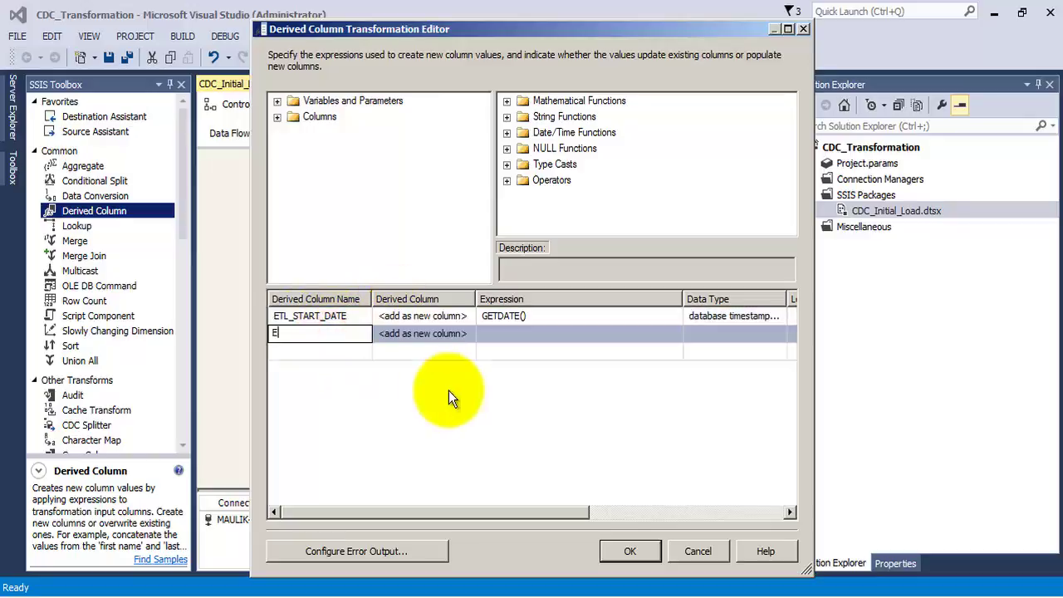
type("TL_END_DATE")
key("Tab")
key("Tab")
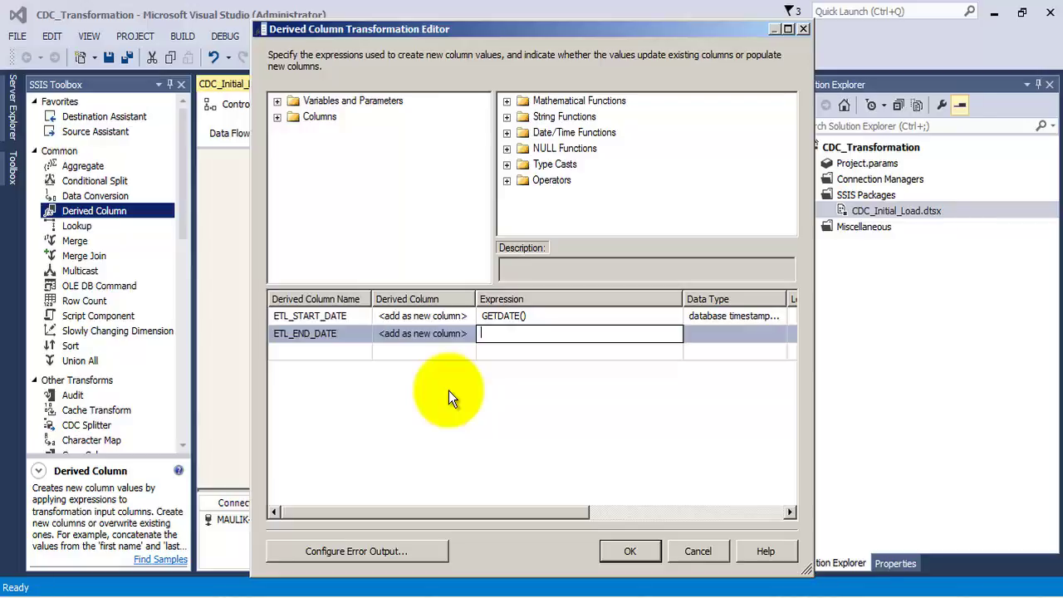
type("GETDATE()")
left_click(579, 316)
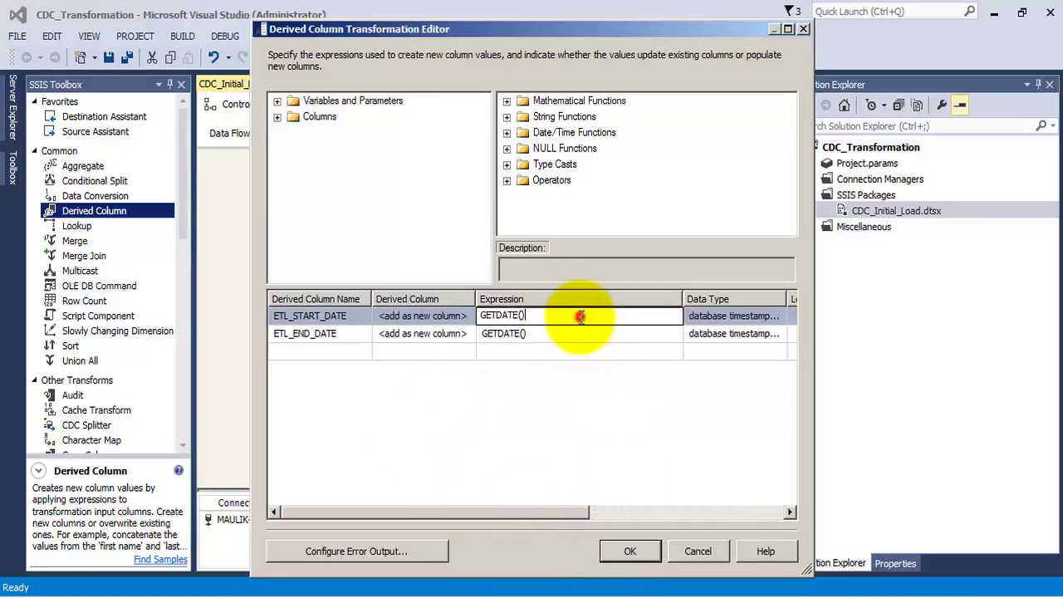
left_click(629, 551)
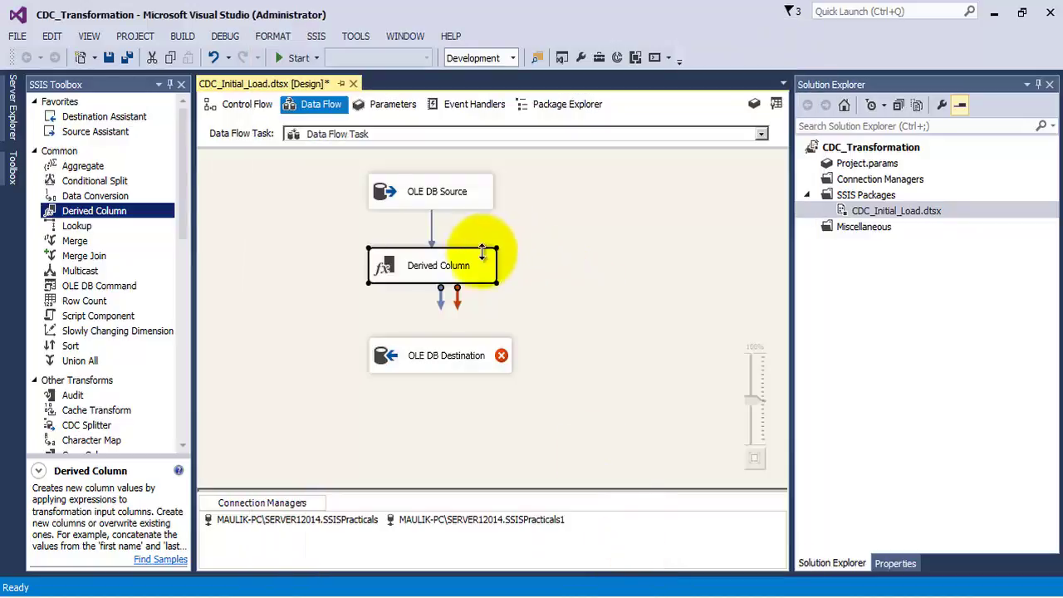
Feed the Derived Column's regular output into the OLE DB Destination and align the destination beneath it.
left_click_drag(442, 304, 486, 361)
left_click(472, 363)
left_click(523, 359)
Delete the stored SSISPracticals1 data connection while choosing a connection for the OLE DB Destination.
right_click(457, 364)
left_click(519, 83)
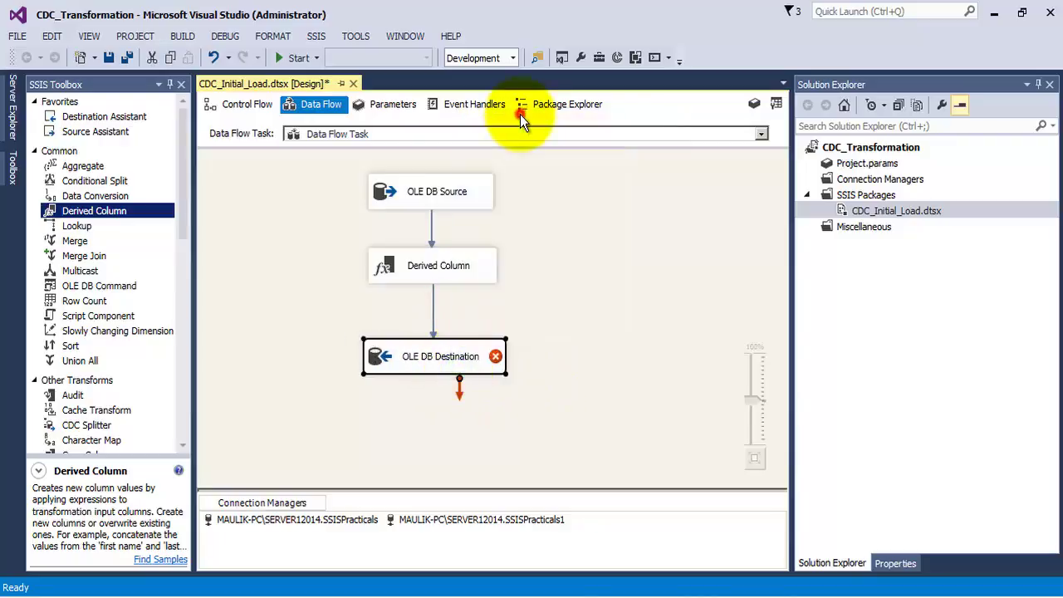
left_click(731, 205)
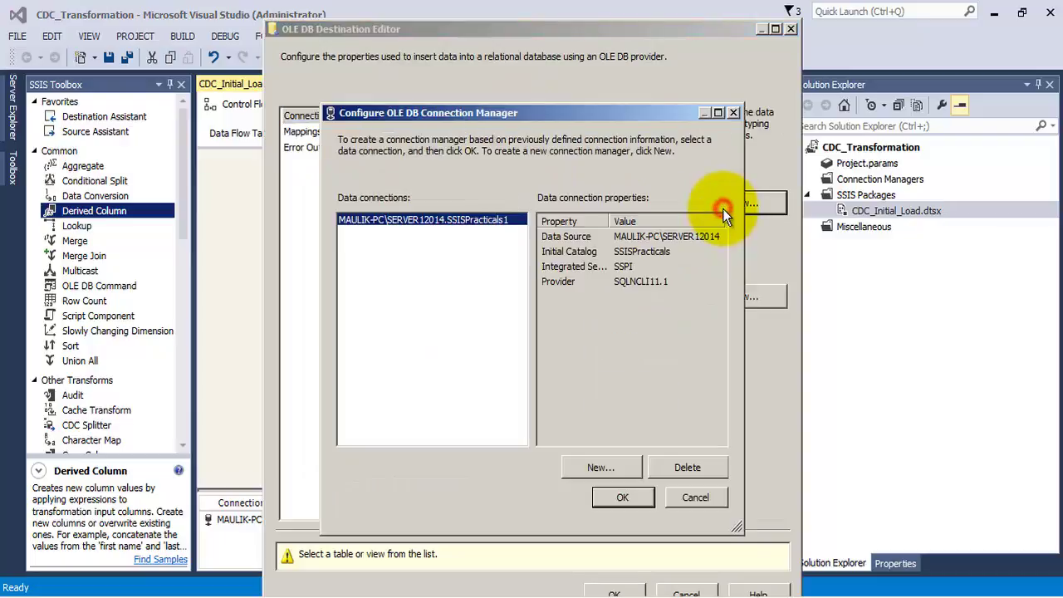
left_click(678, 467)
Create and test a new connection to the SSIS_Practice_Destination database on SERVER22014 and assign it to the OLE DB Destination.
left_click(625, 467)
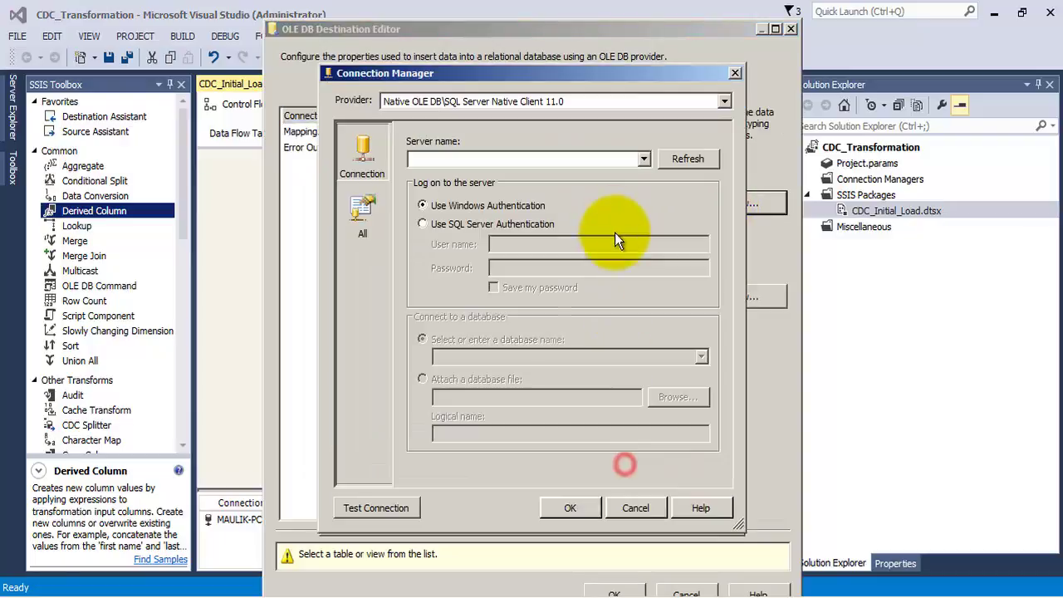
left_click(642, 158)
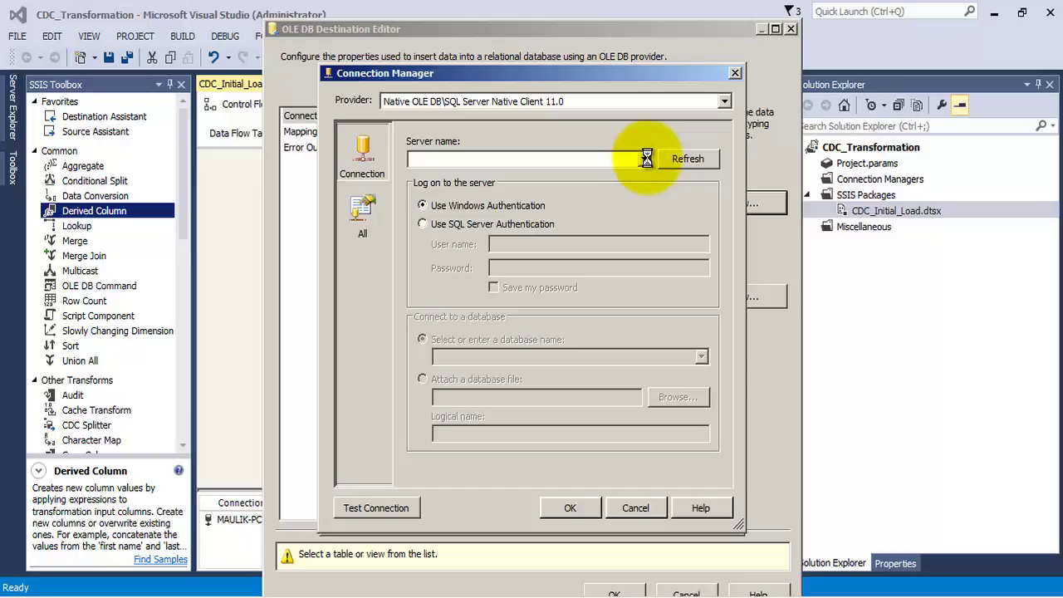
left_click(646, 159)
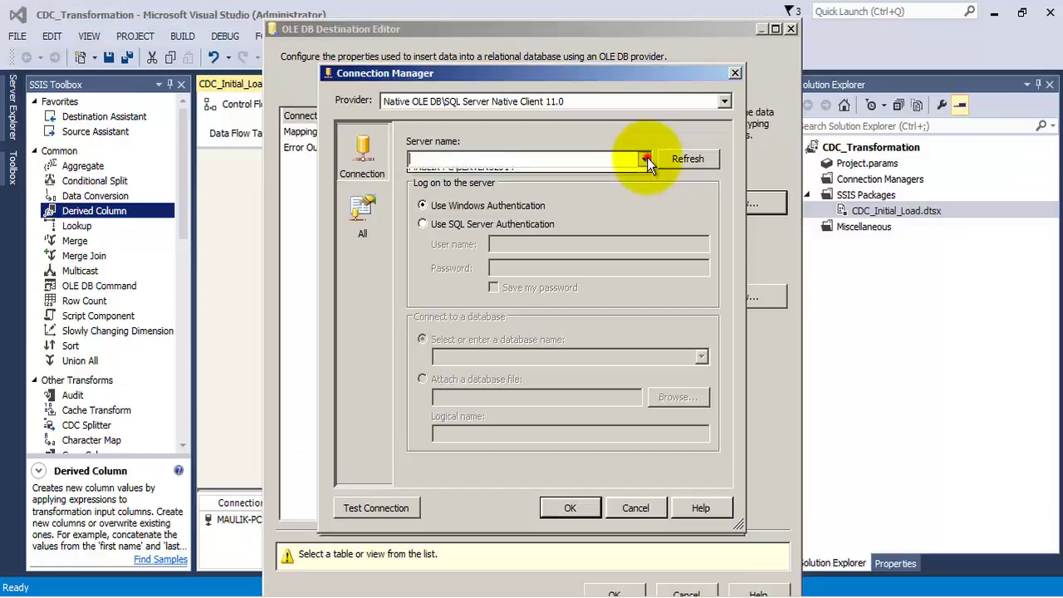
left_click(521, 199)
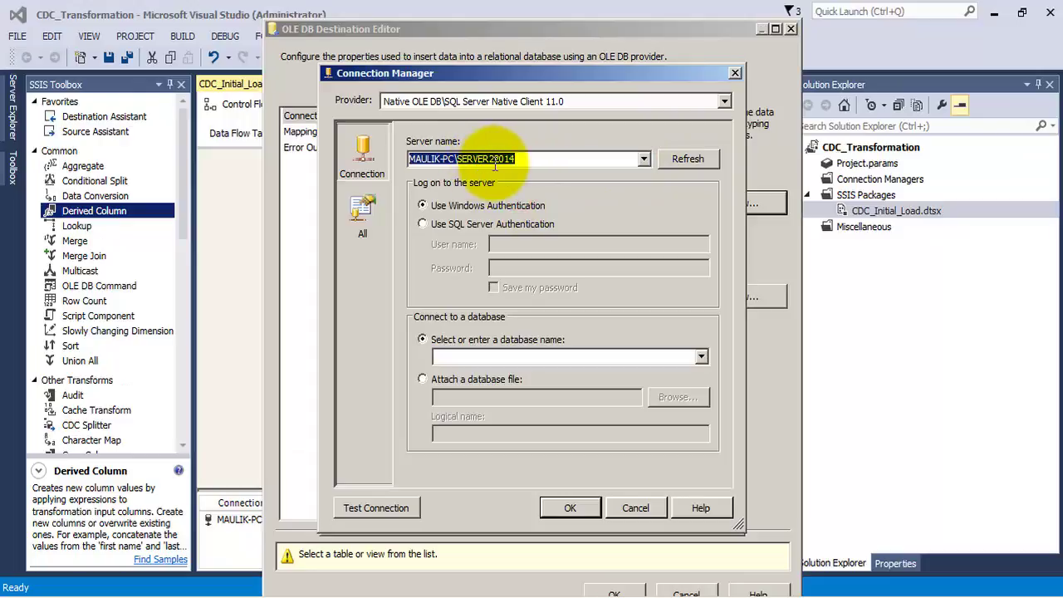
left_click(701, 358)
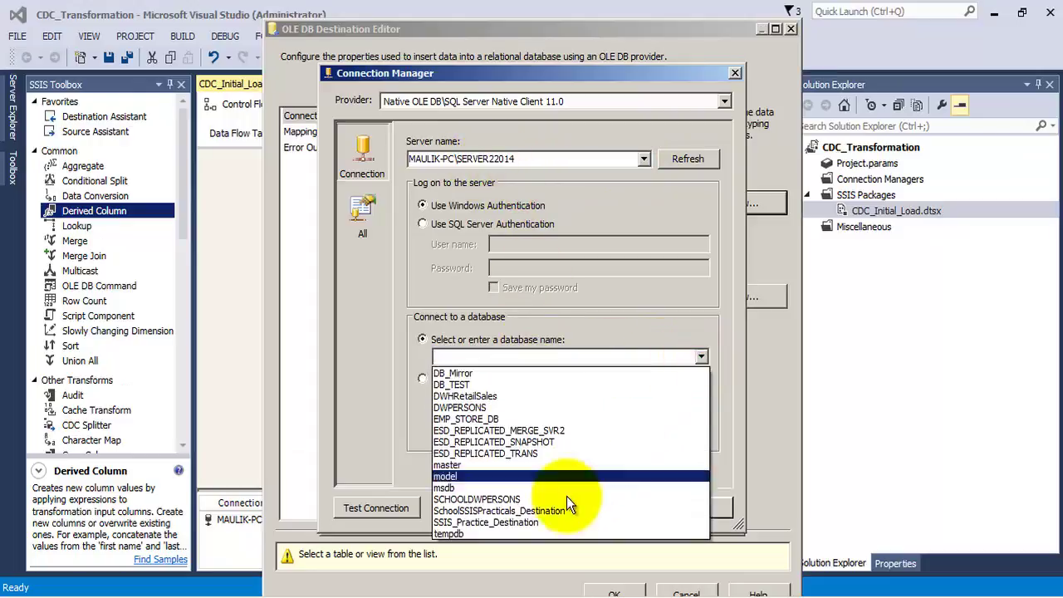
left_click(502, 523)
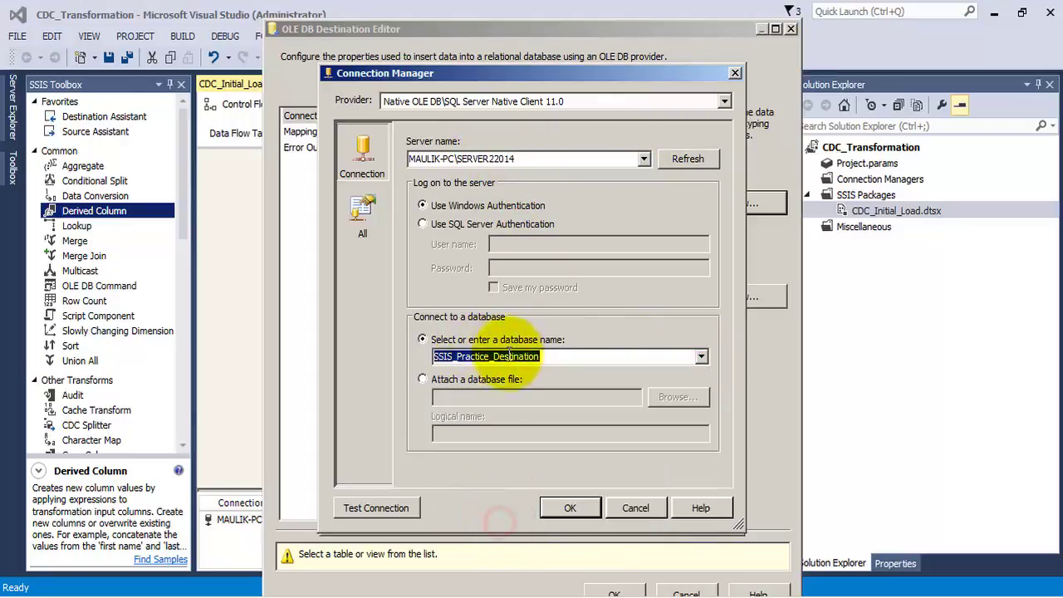
left_click(545, 358)
left_click(407, 508)
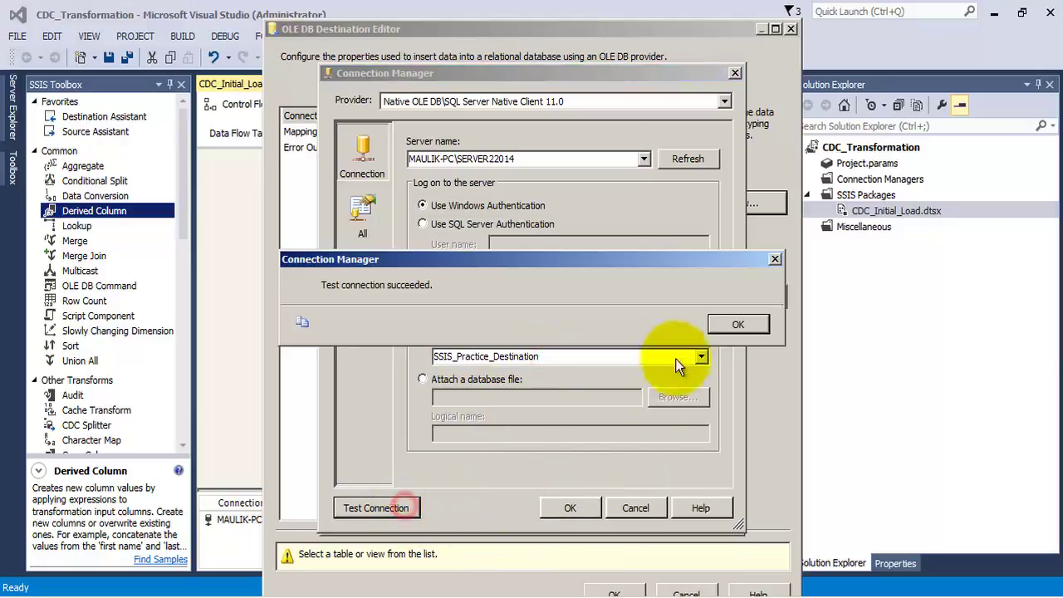
left_click(725, 326)
left_click(583, 506)
left_click(590, 500)
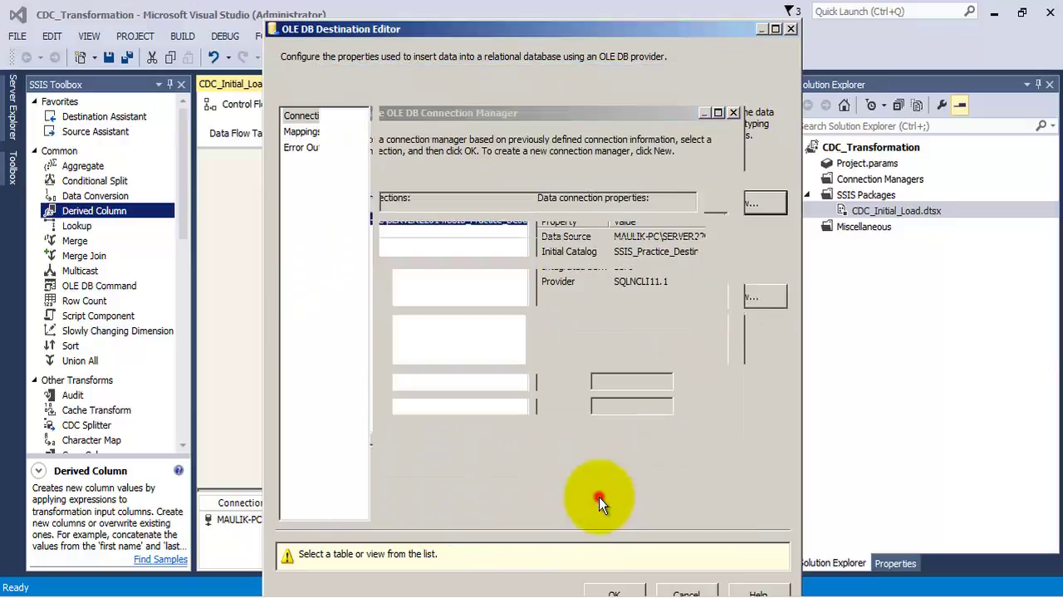
Set the destination table to [dbo].[Dim_PRODUCT_TABLE], map ETL_START_DATE and ETL_END_DATE to their matching columns, and save the package.
left_click(689, 293)
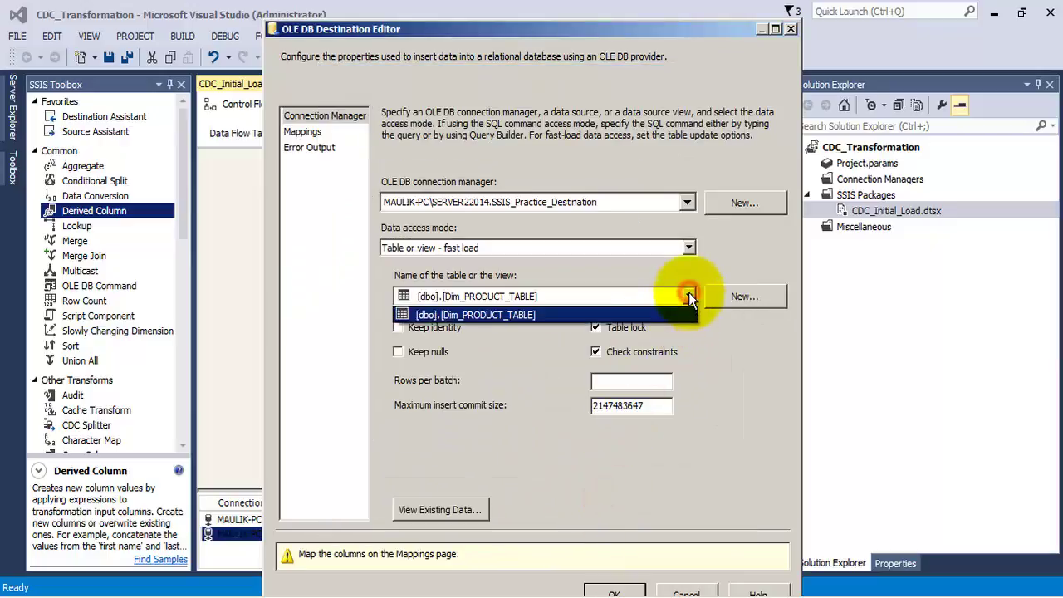
left_click(457, 315)
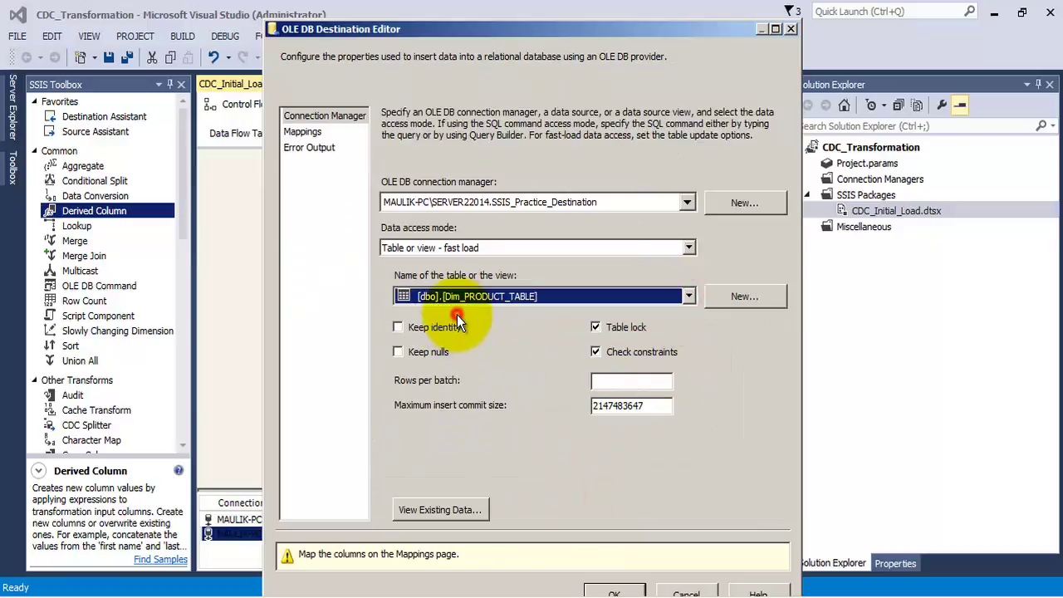
left_click(303, 131)
left_click_drag(490, 265, 653, 267)
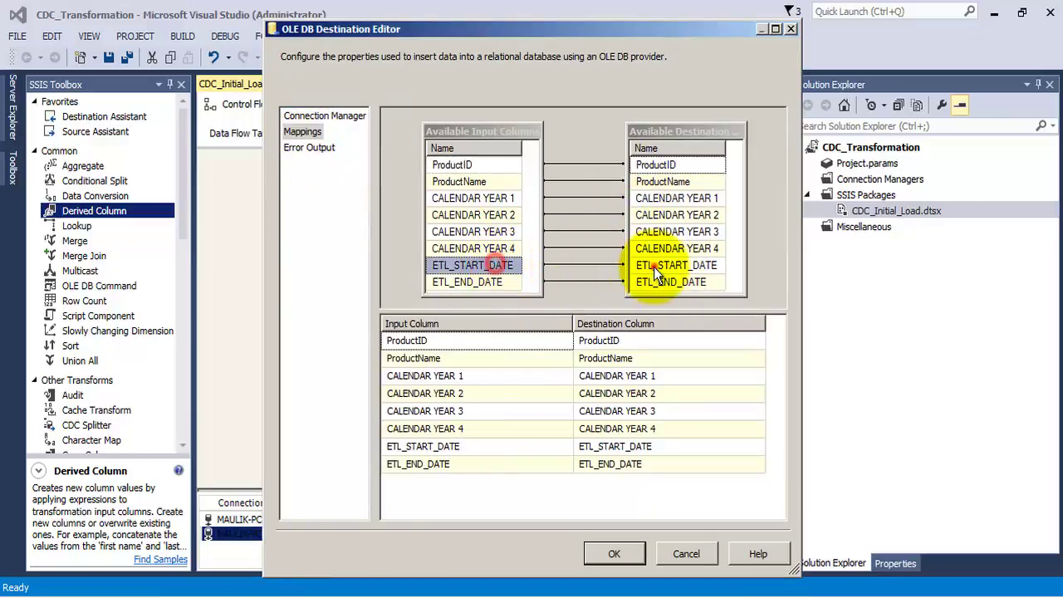
left_click_drag(462, 286, 687, 293)
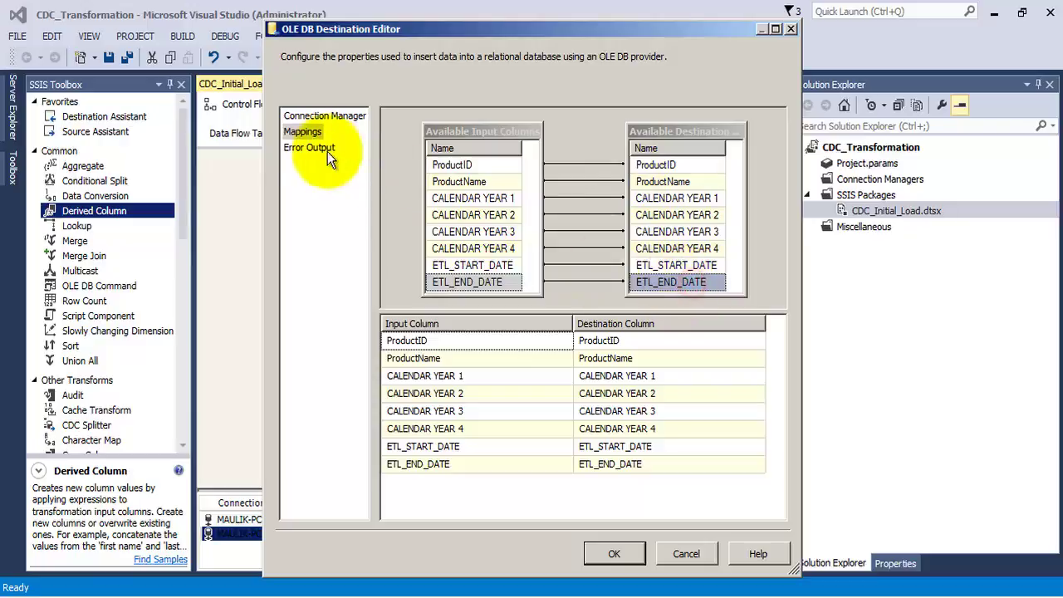
left_click(316, 148)
left_click(639, 558)
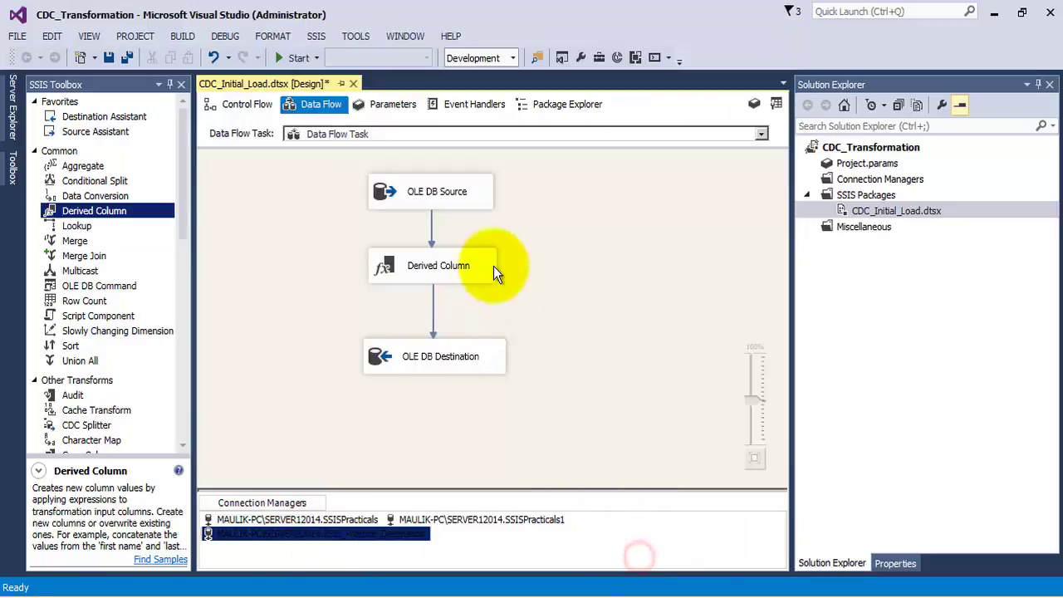
left_click(129, 59)
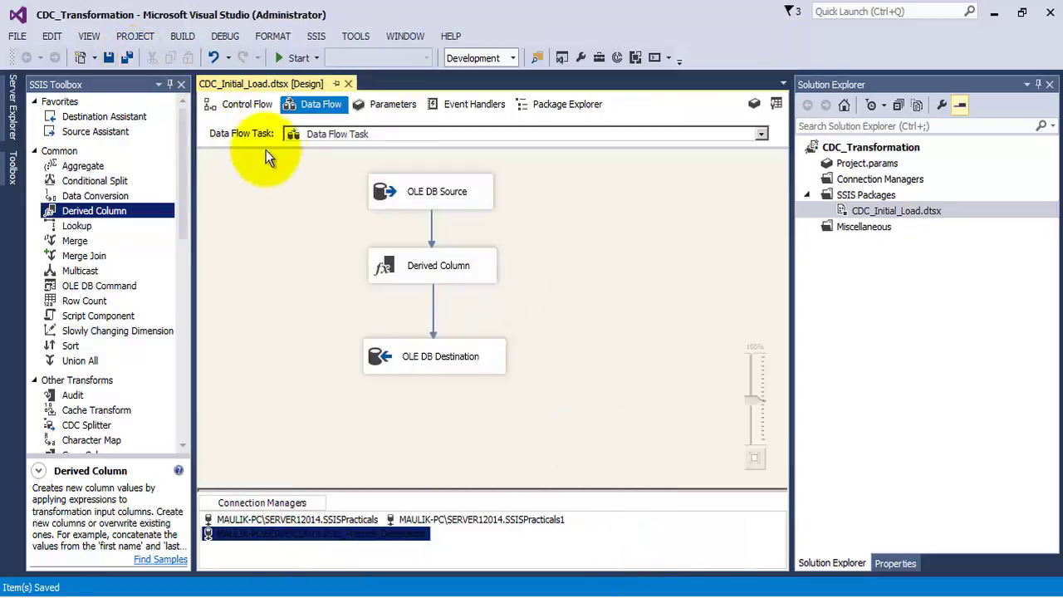
Review the control operation and state settings of the CDC Initial Load Start and CDC Initial Load End tasks.
left_click(247, 104)
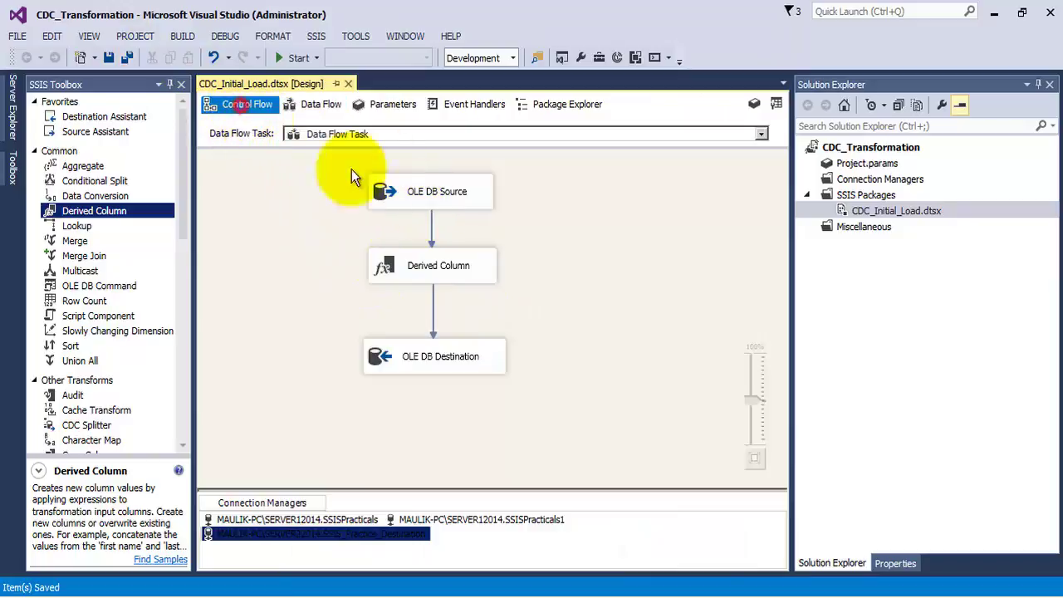
left_click(422, 162)
right_click(421, 162)
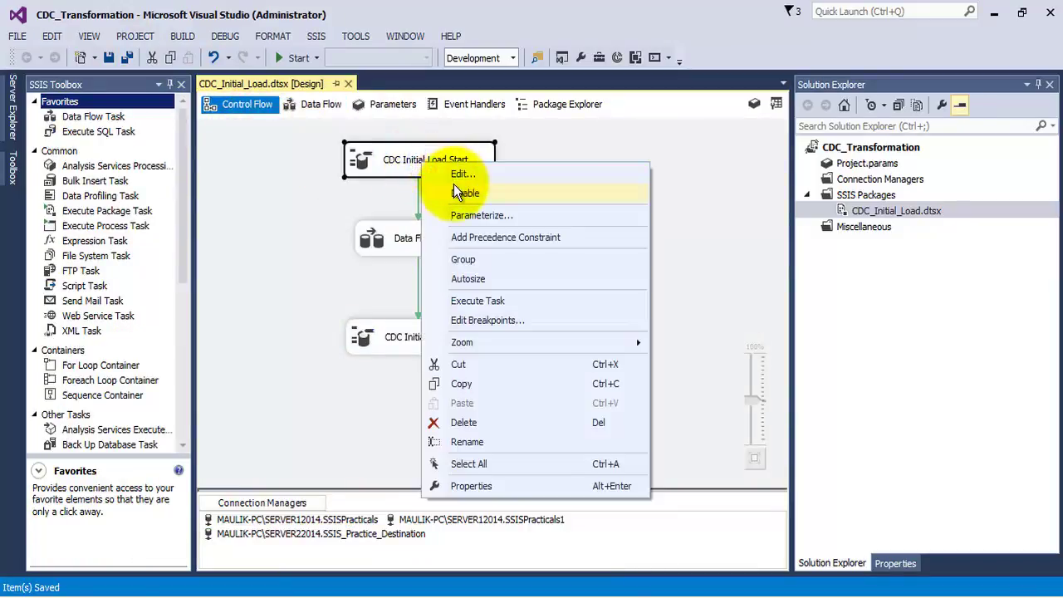
left_click(485, 176)
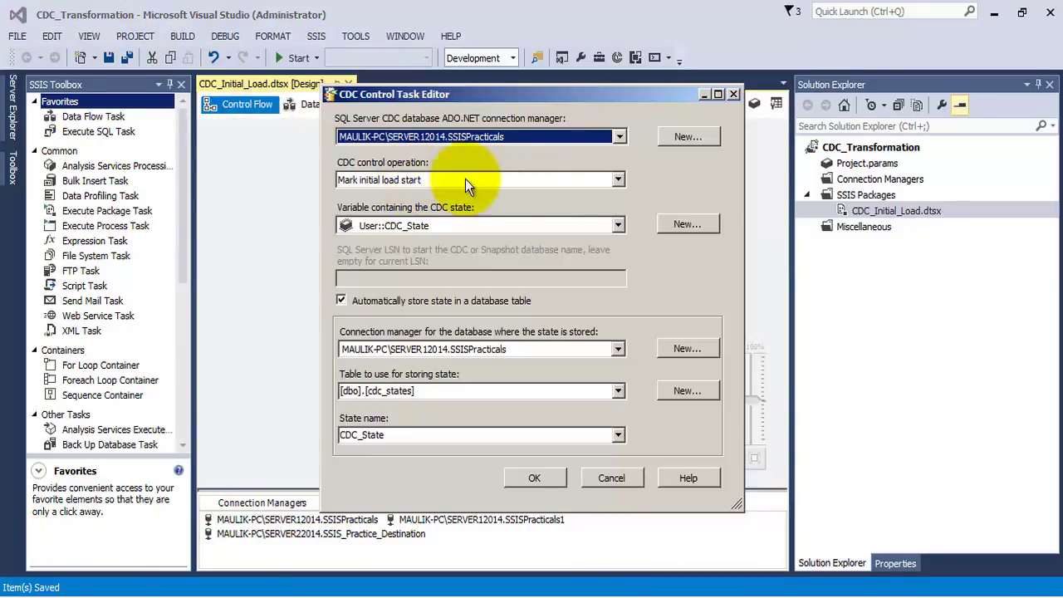
left_click(733, 94)
right_click(448, 326)
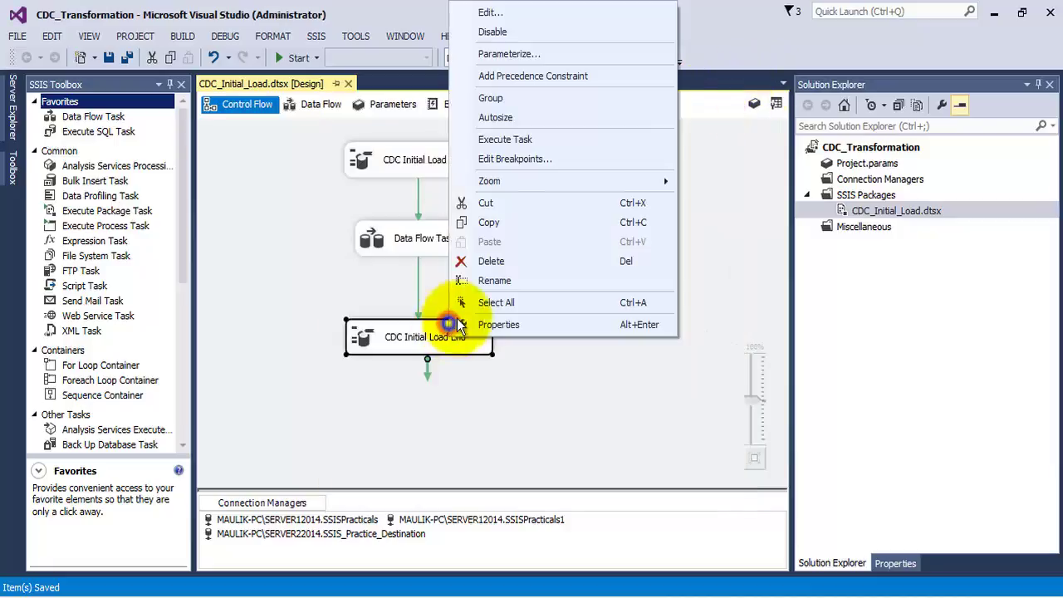
left_click(487, 14)
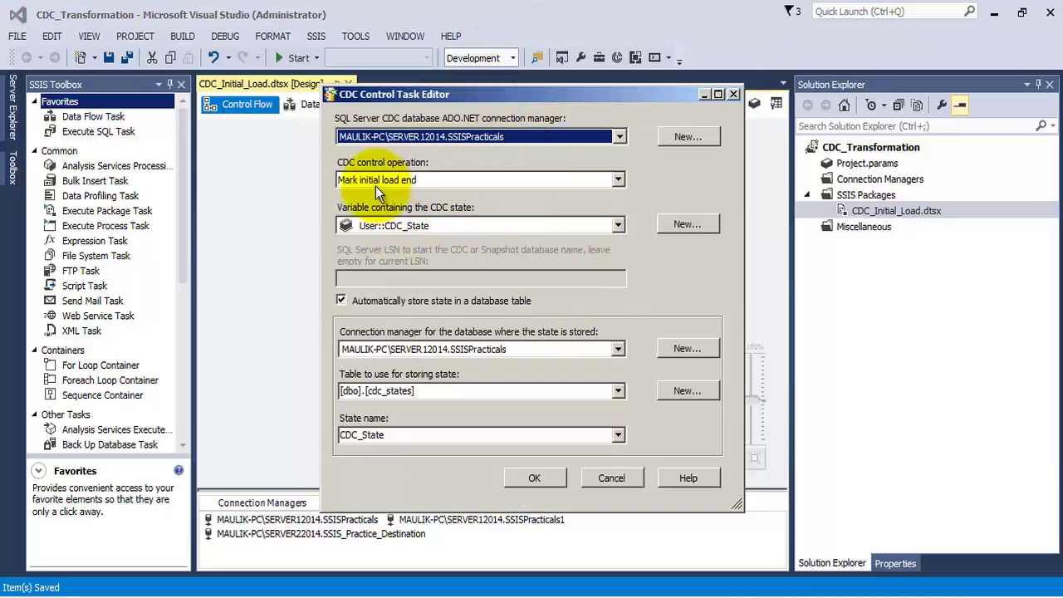
left_click(541, 477)
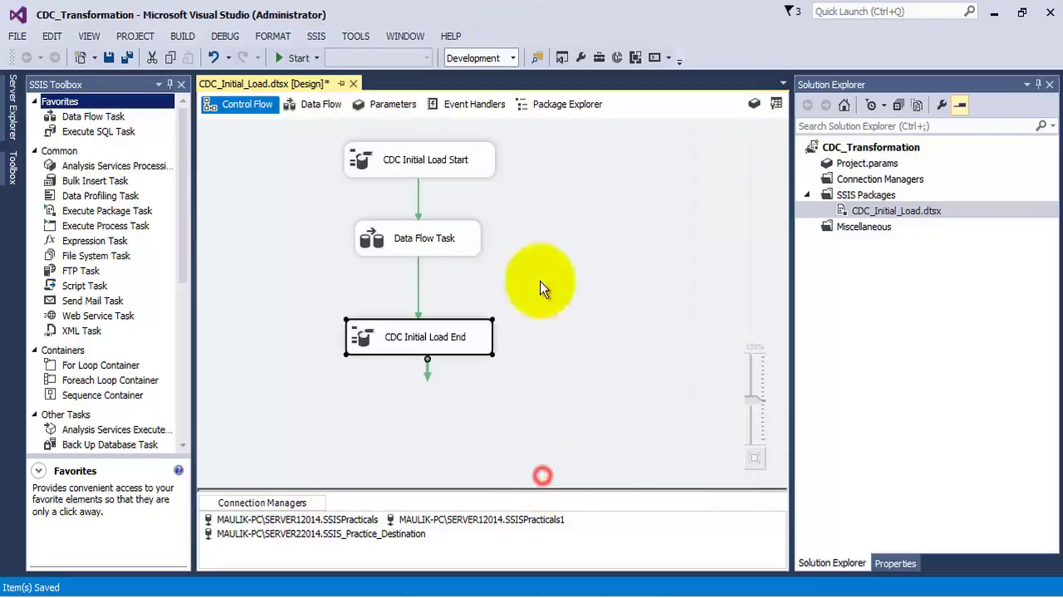
Run the CDC_Initial_Load package while viewing its data flow, and stop debugging once execution completes.
left_click(316, 104)
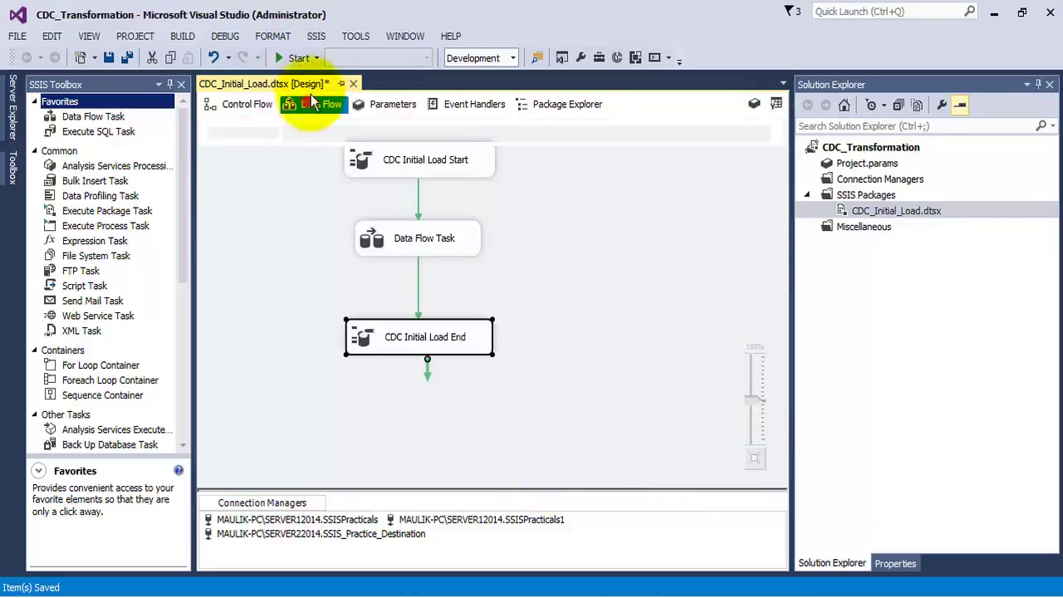
left_click(298, 58)
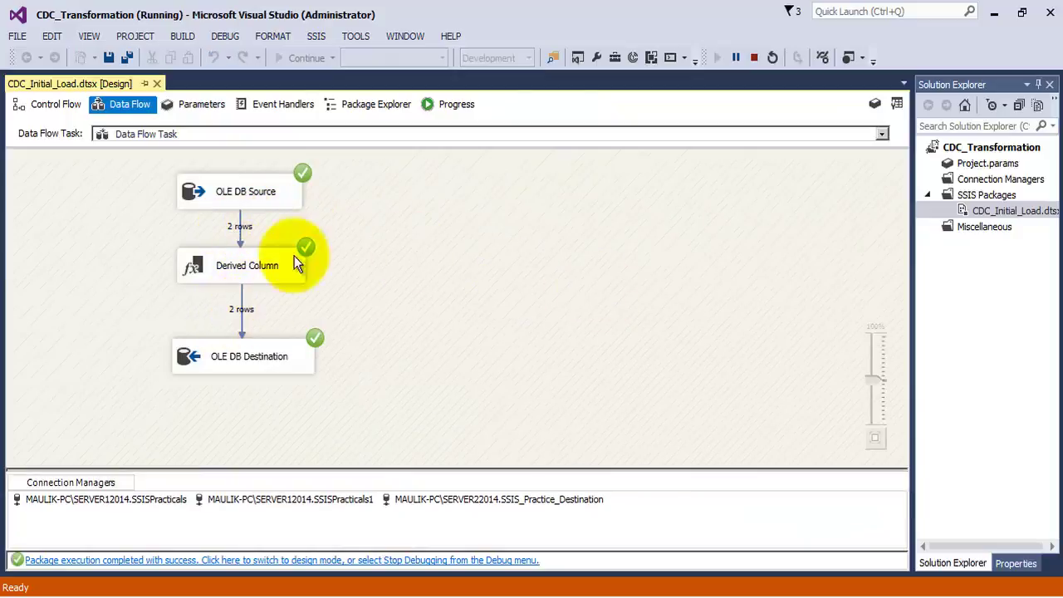
left_click(752, 56)
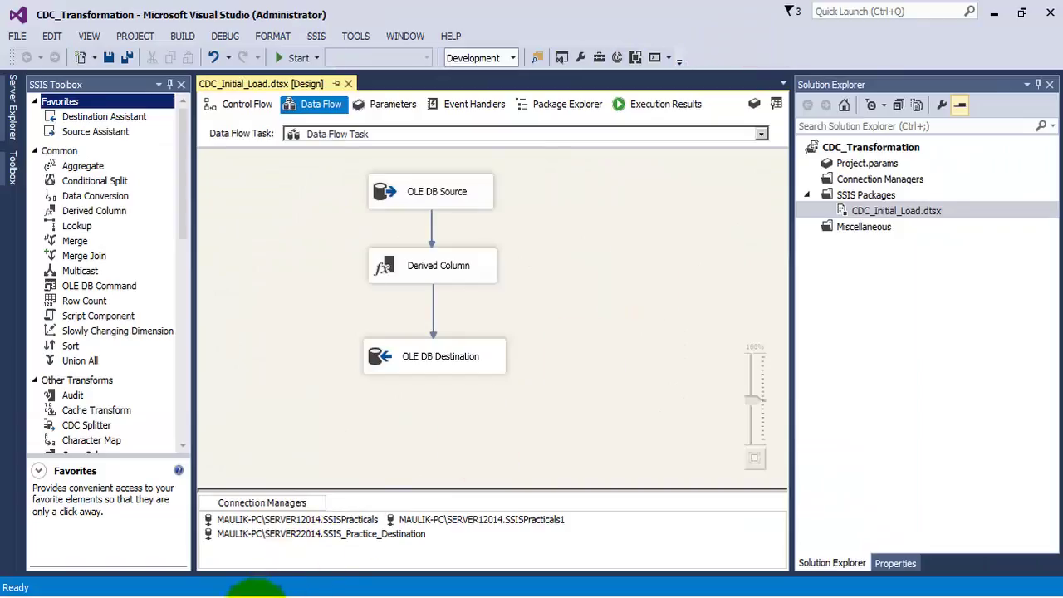
Switch to SQL Server Management Studio and rerun the select query on [dbo].[DIM_PRODUCT_TABLE] to check the loaded rows.
left_click(247, 596)
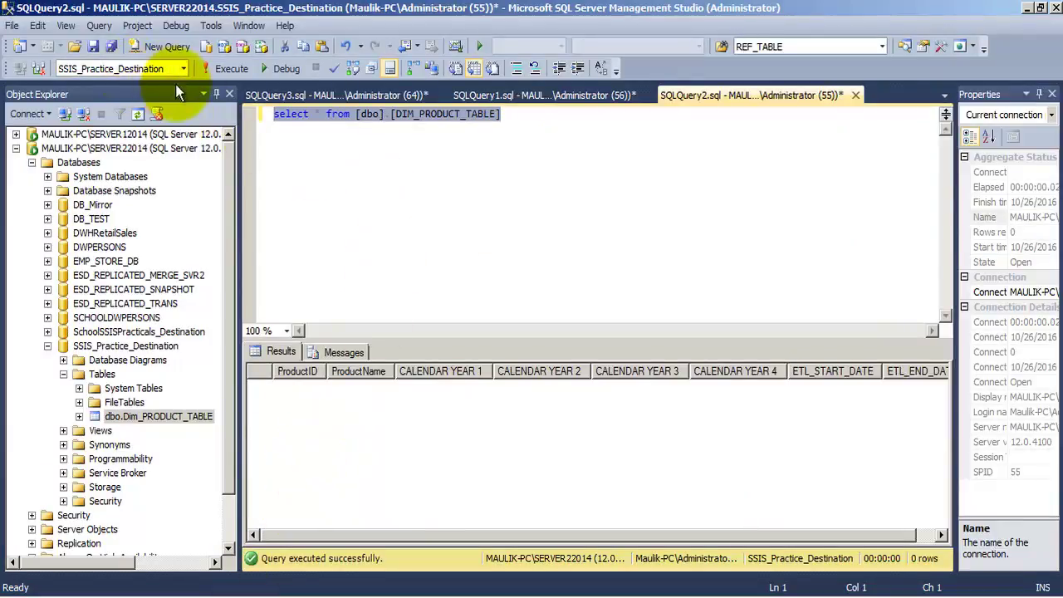
left_click(212, 68)
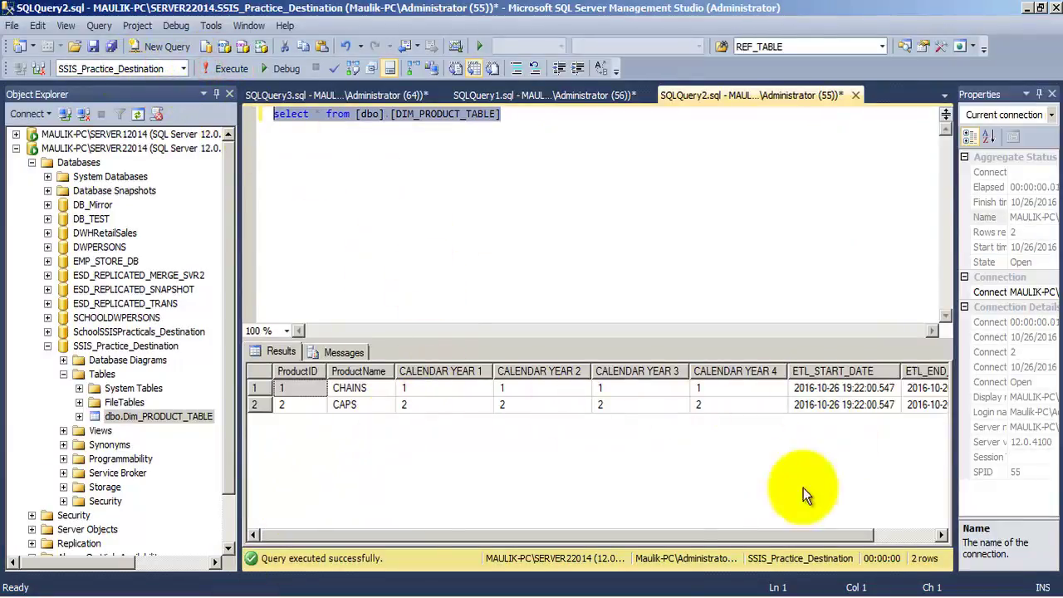
left_click_drag(654, 535, 515, 555)
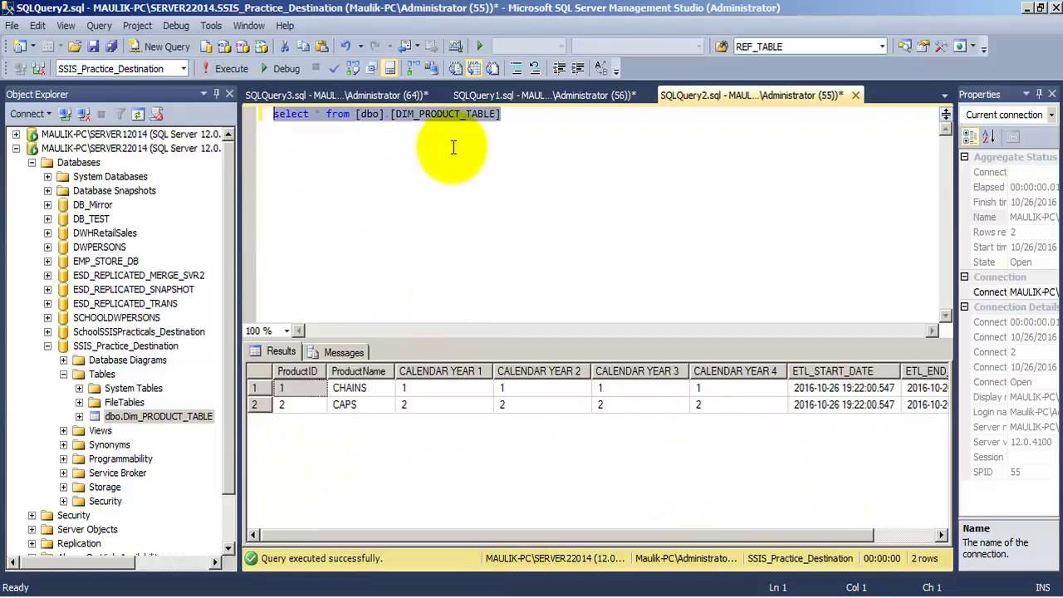
Run the source server queries on [dbo].[OLTP_PRODUCT_TABLE], [cdc].[DBO_OLTP_PRODUCT_TABLE_CT] and [dbo].[cdc_states] together.
left_click(537, 94)
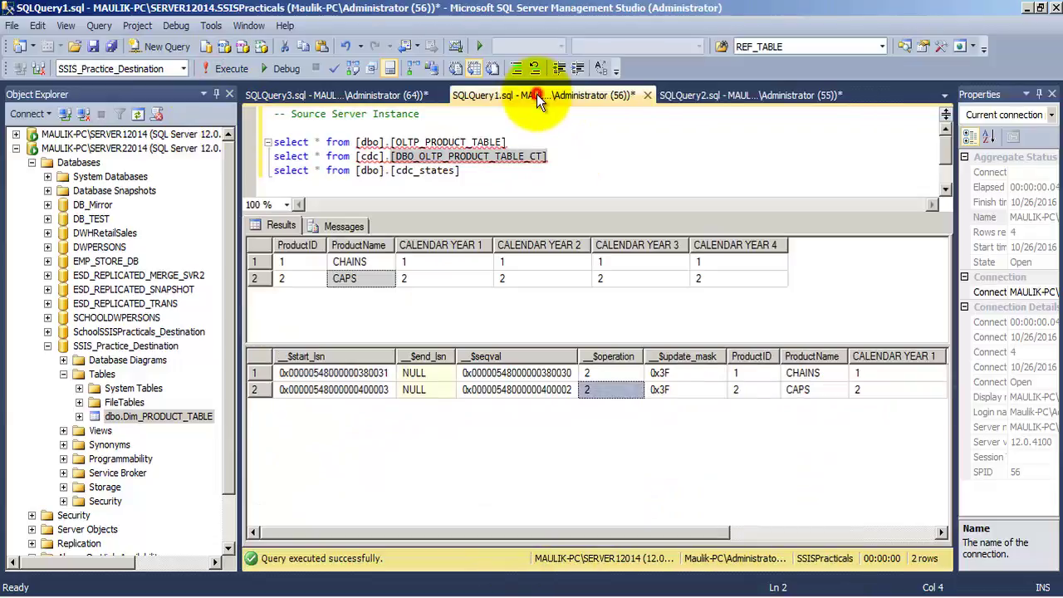
left_click(541, 176)
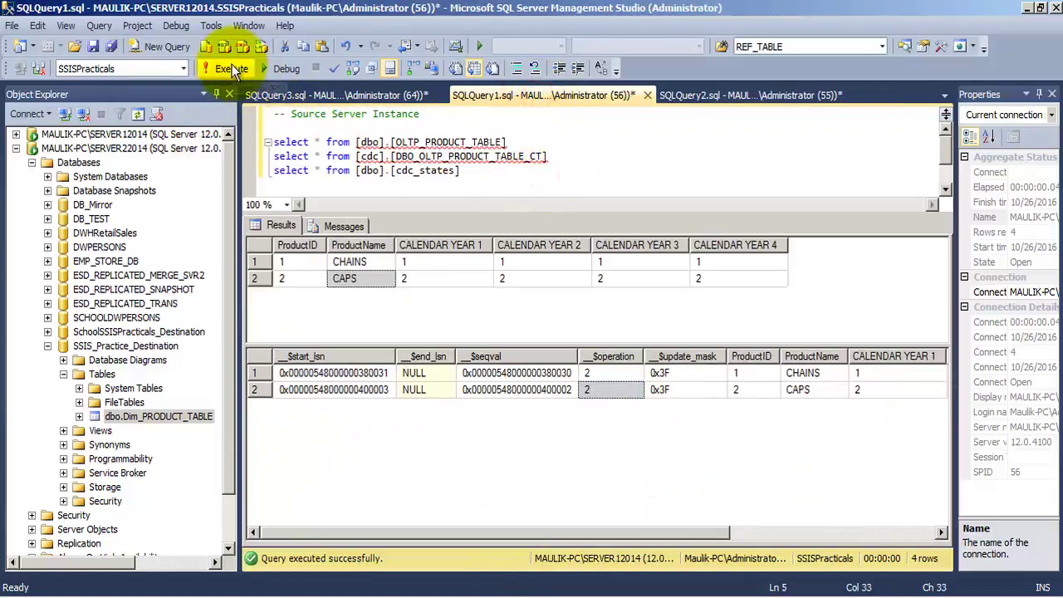
left_click(225, 68)
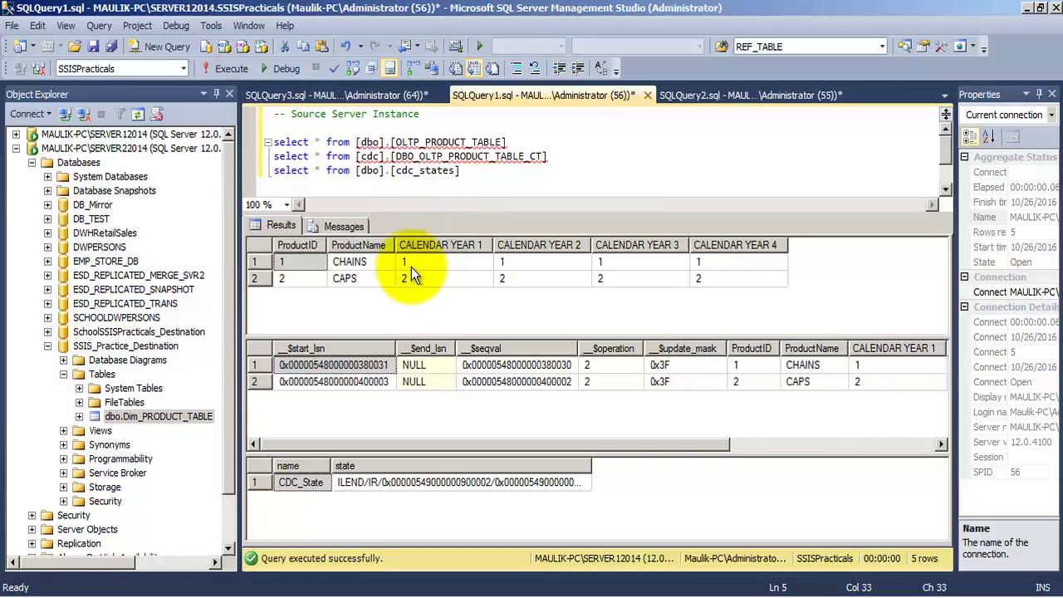
Examine the query results for the source product table, its CDC change table and the cdc_states table.
left_click(437, 142)
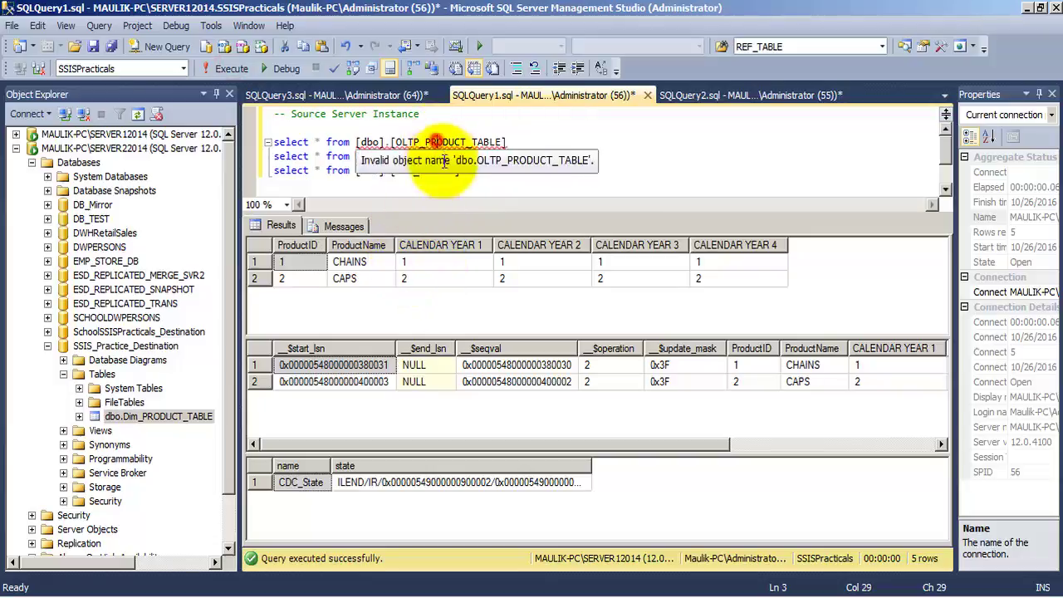
left_click(437, 275)
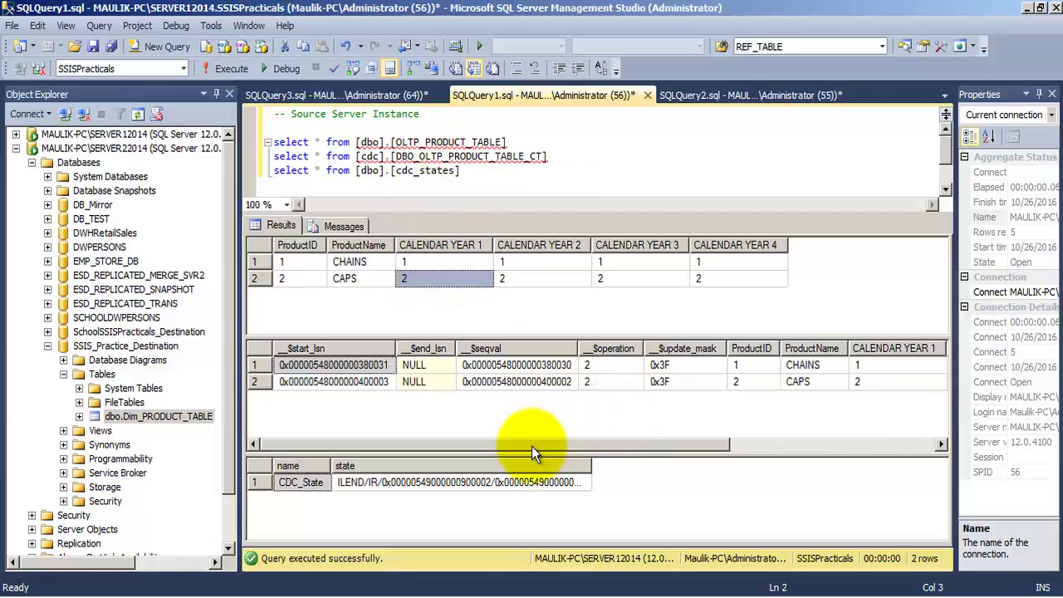
left_click_drag(532, 446, 431, 465)
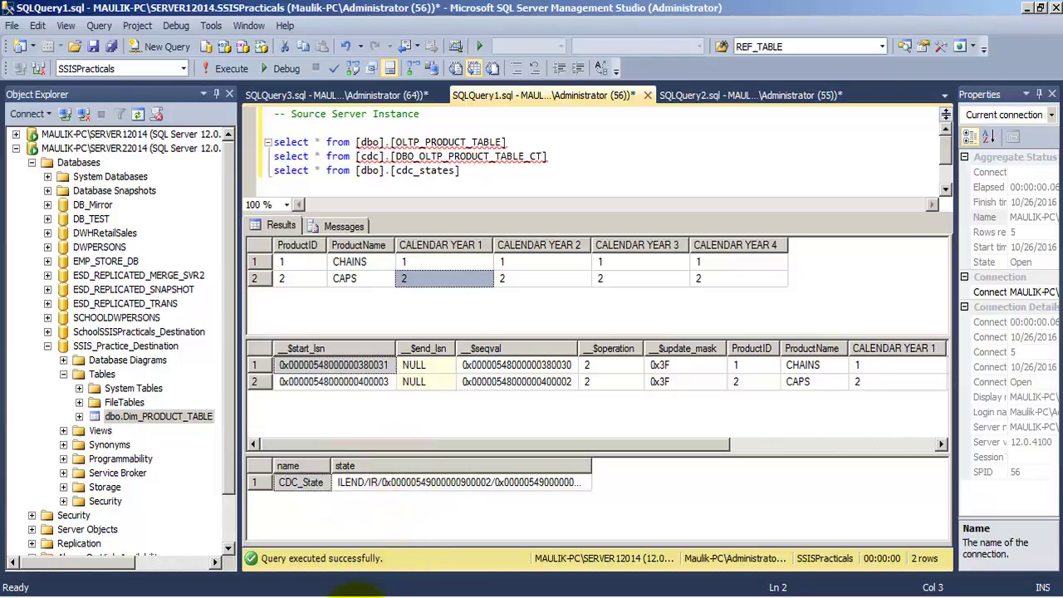
Switch to Visual Studio and duplicate the CDC_Initial_Load.dtsx package within the CDC_Transformation project.
left_click(357, 586)
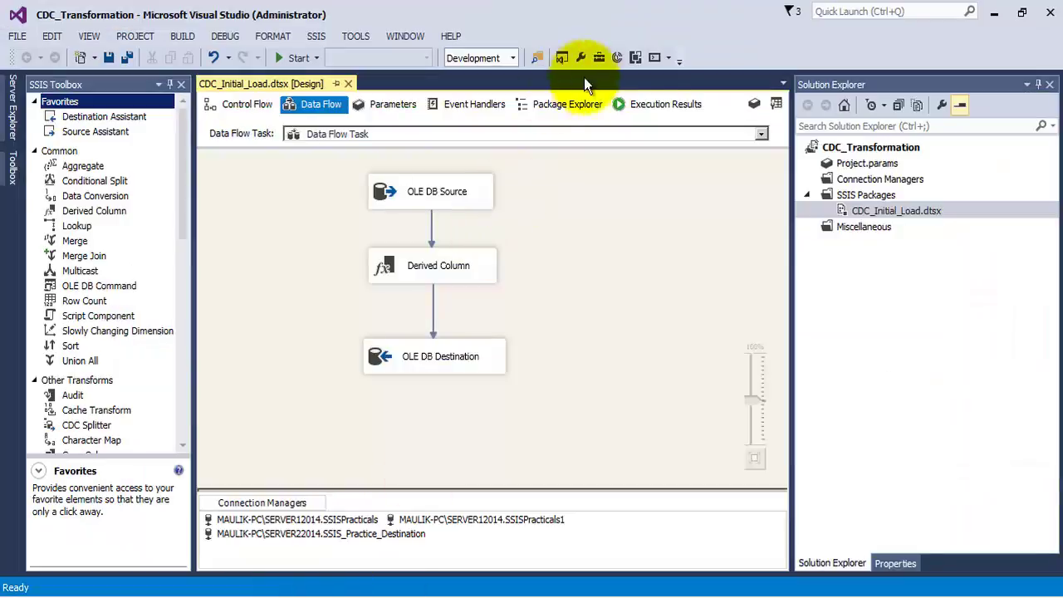
left_click(864, 211)
right_click(864, 211)
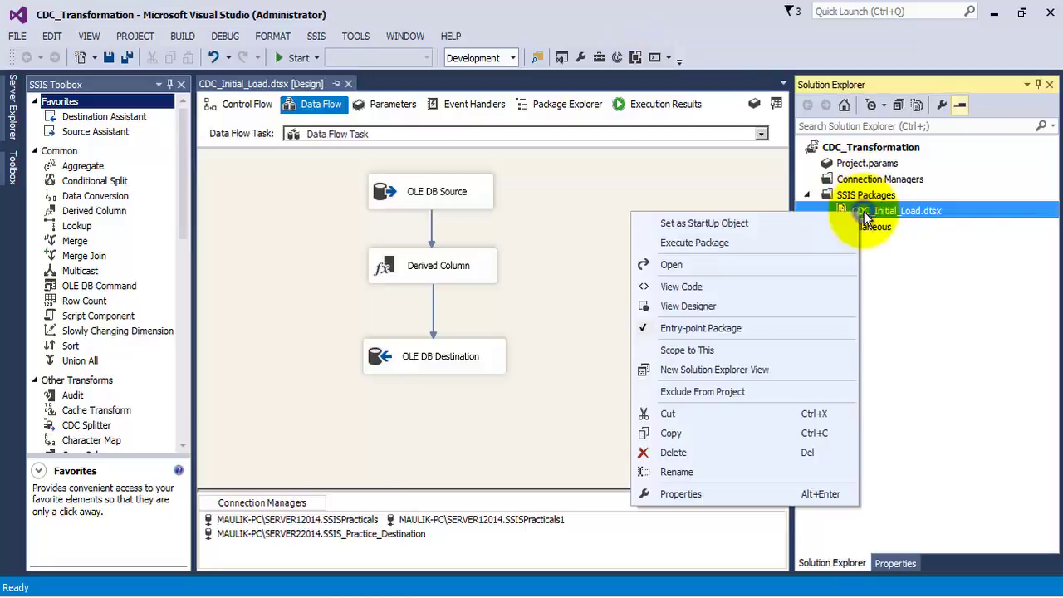
left_click(703, 432)
right_click(855, 147)
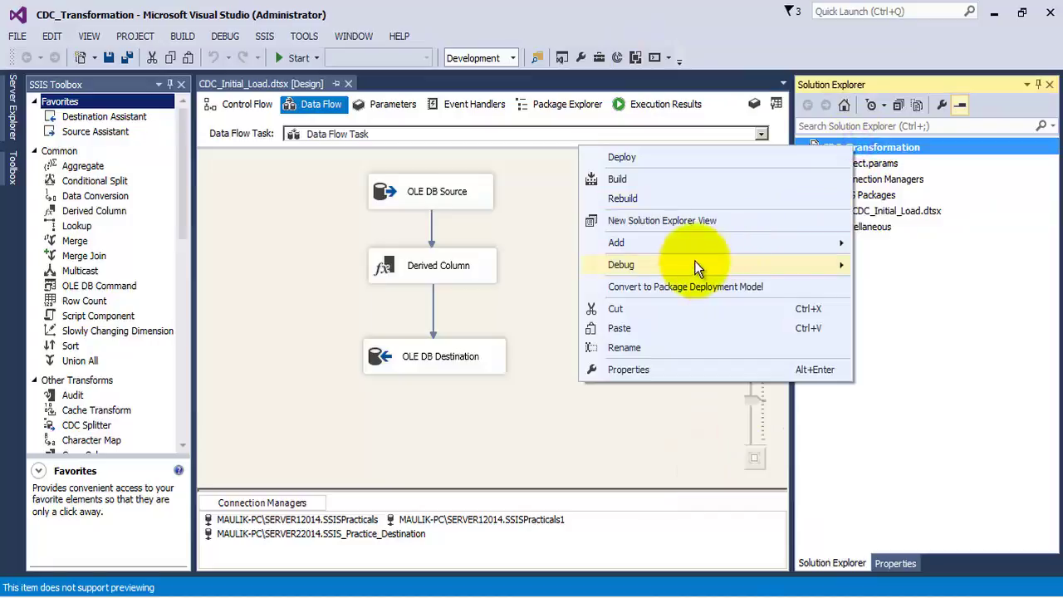
left_click(665, 329)
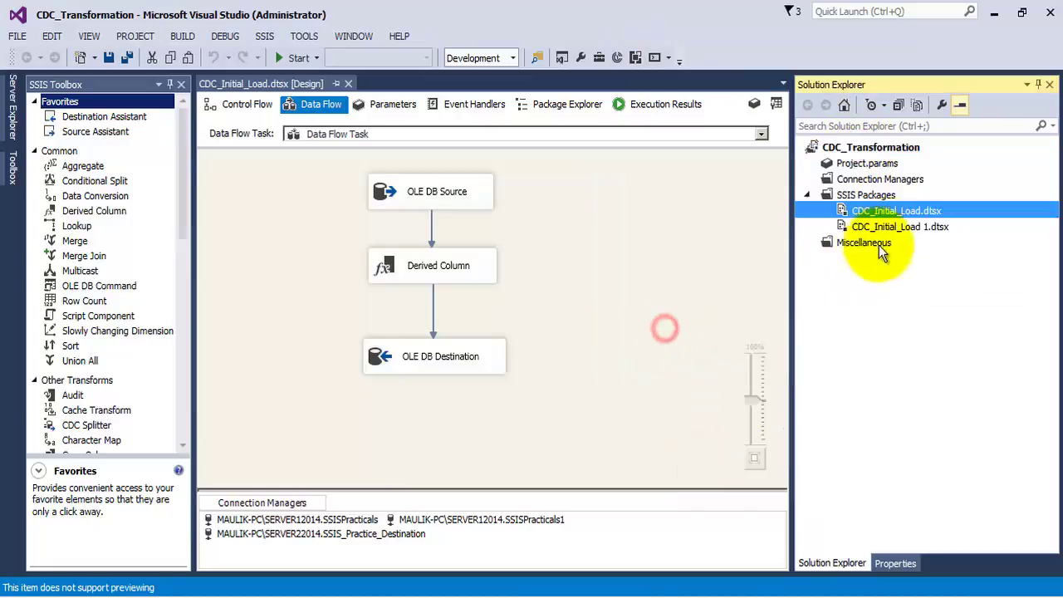
Rename the copied package as CDC_Incremental_Load.dtsx.
left_click(897, 226)
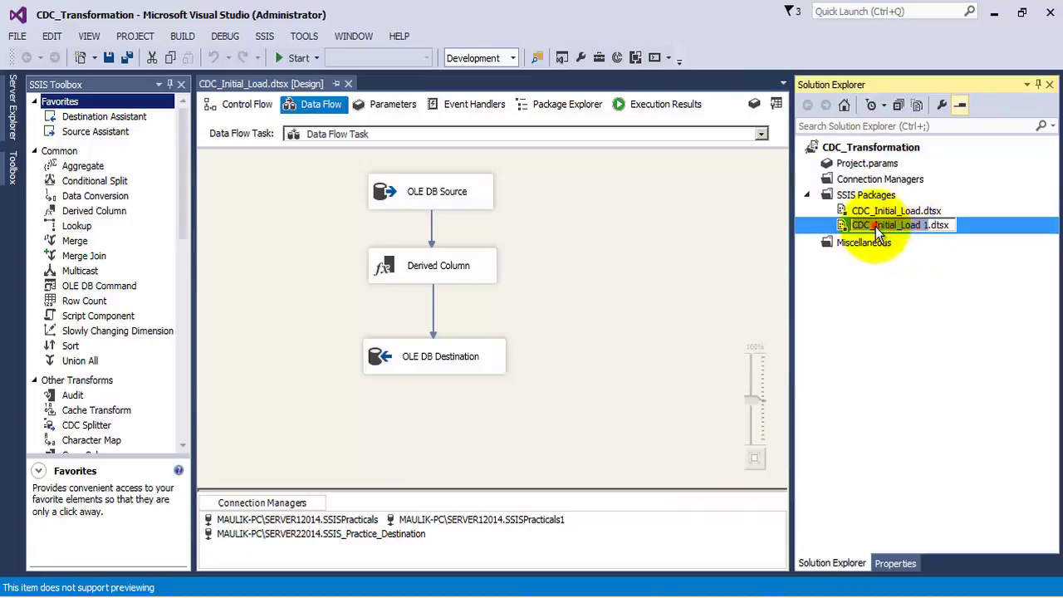
left_click(875, 227)
key("Delete")
key("Delete")
key("Delete")
key("Delete")
key("Delete")
key("Delete")
key("Delete")
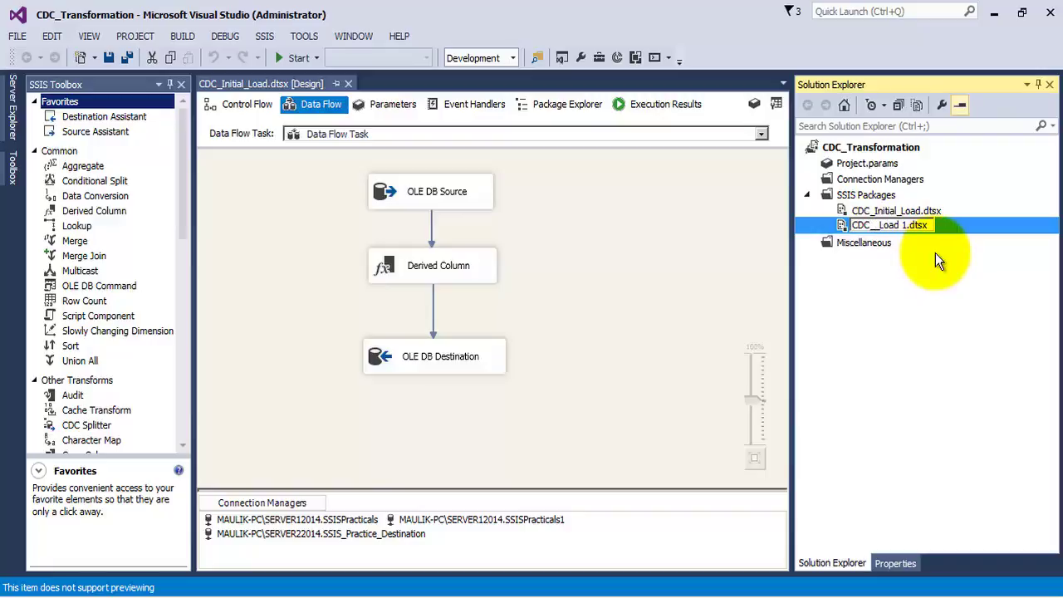
type("Incremental")
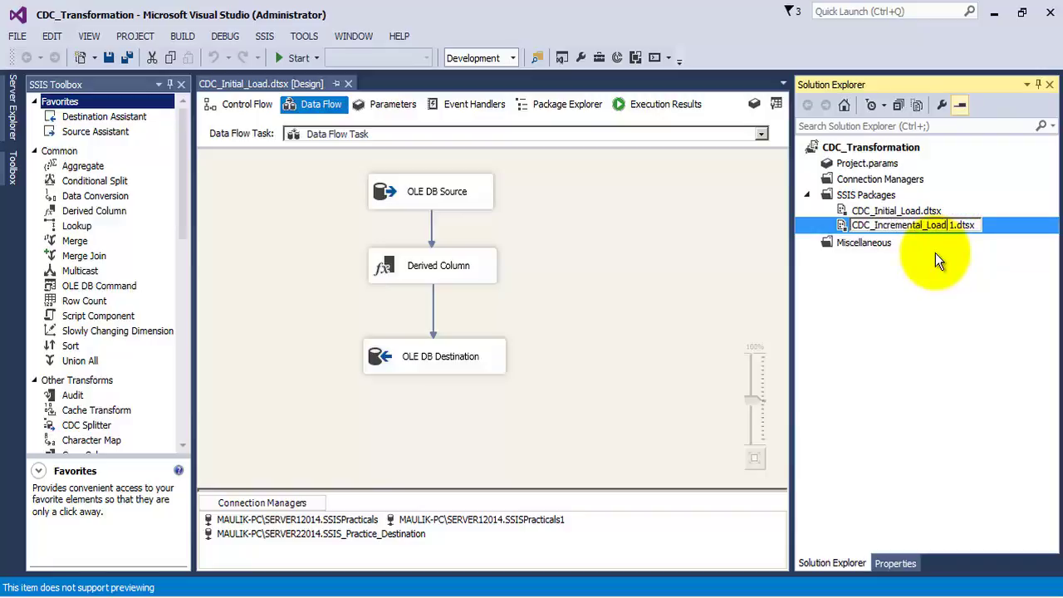
key("BackSpace")
key("Delete")
key("Return")
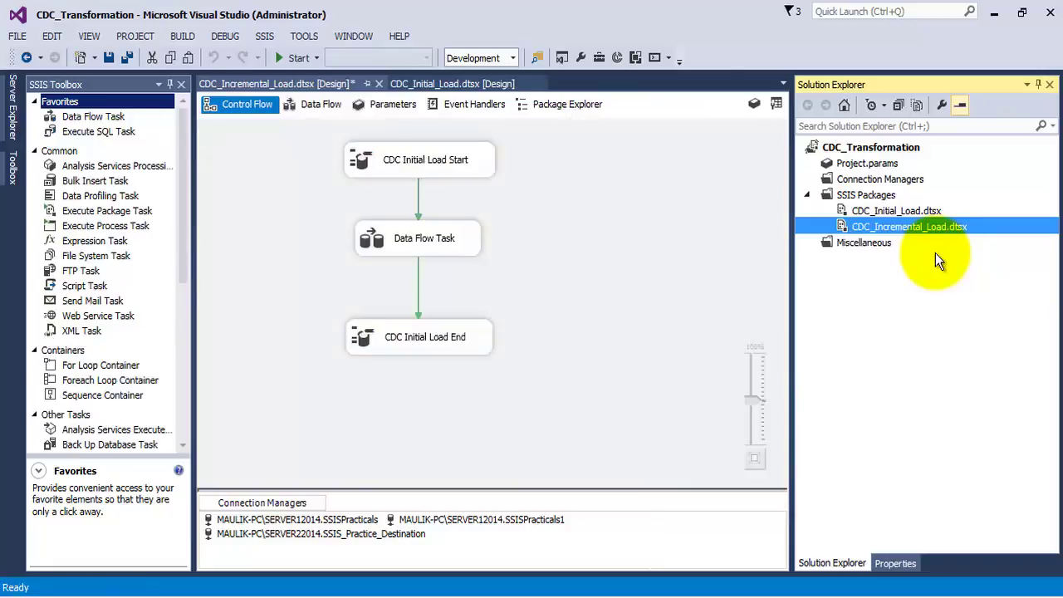
Rename the two CDC Control Tasks as CDC Incremental Load Start and CDC Incremental Load End.
left_click(426, 162)
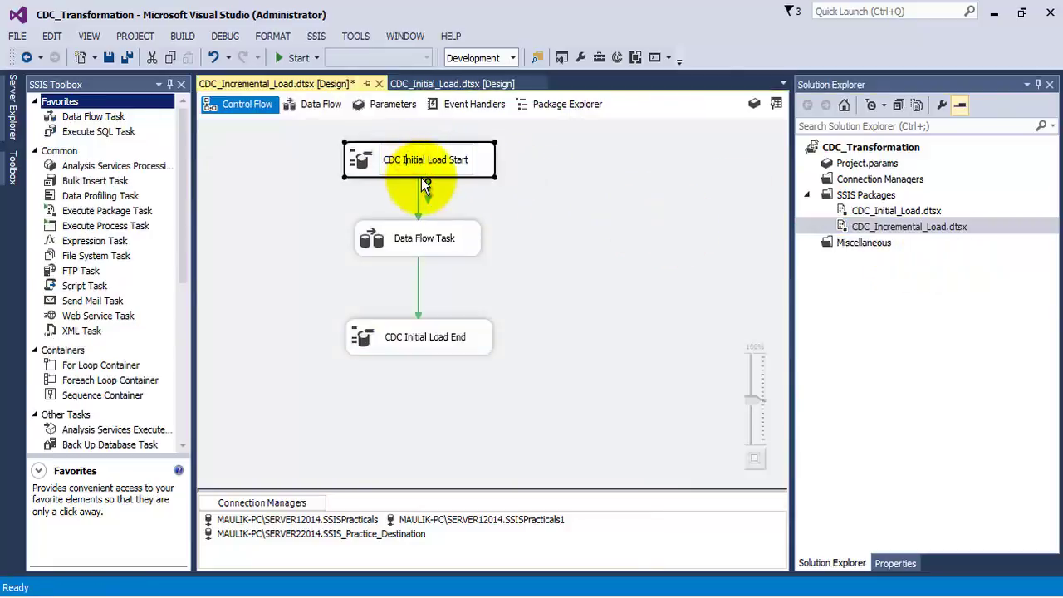
type("Incremental")
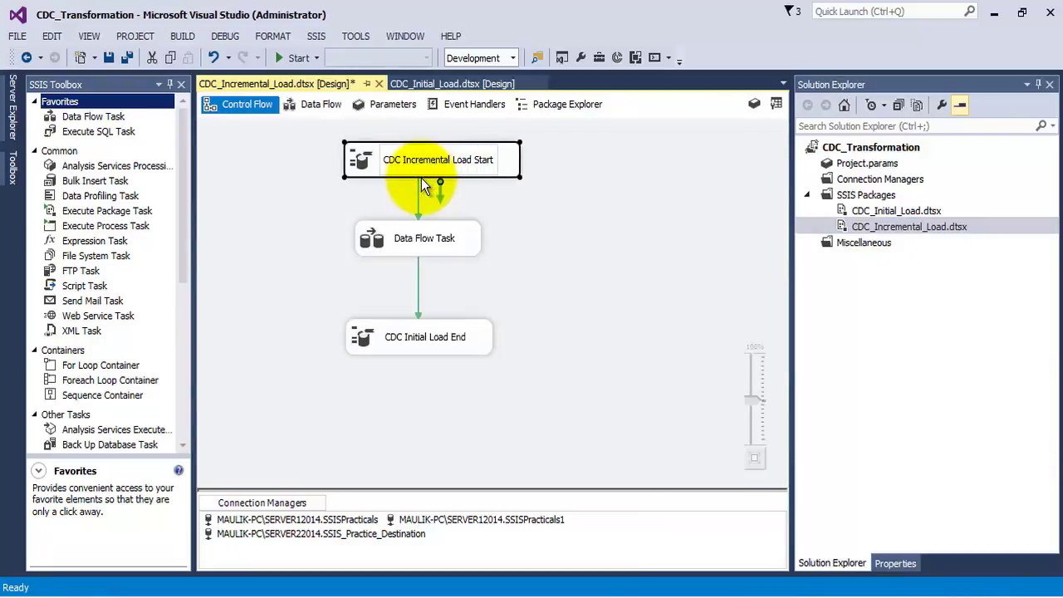
left_click(419, 328)
left_click(408, 347)
left_click(413, 345)
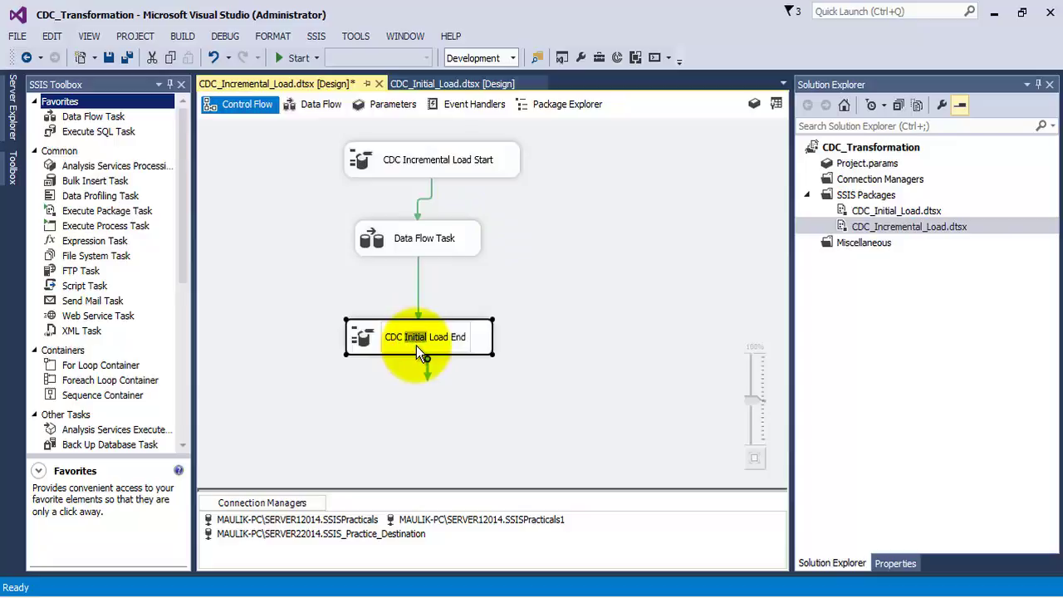
type("Incremental")
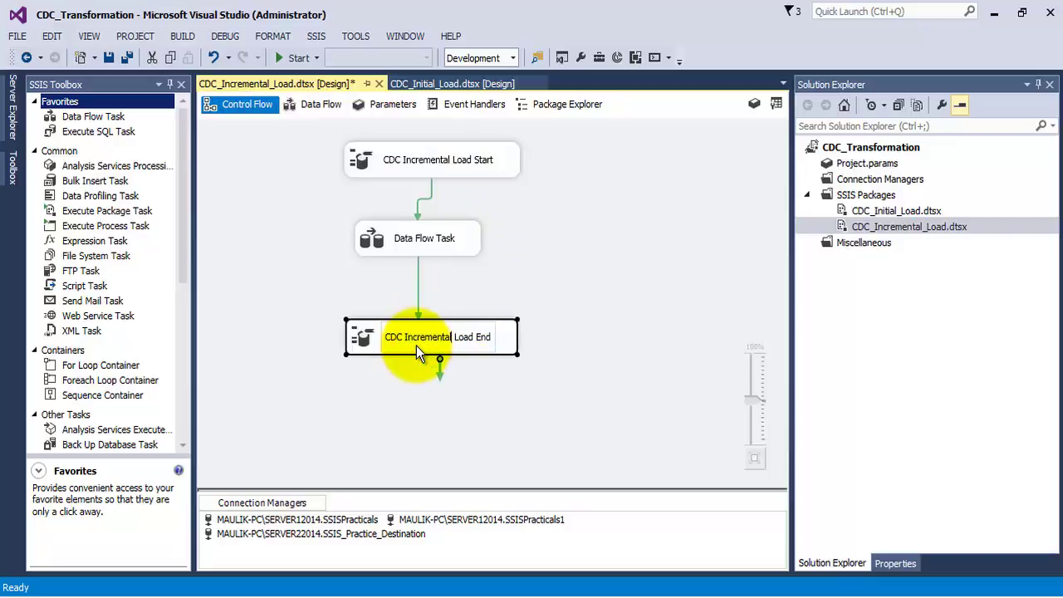
Move the Data Flow Task slightly so it lines up between the two CDC Control Tasks.
left_click(444, 247)
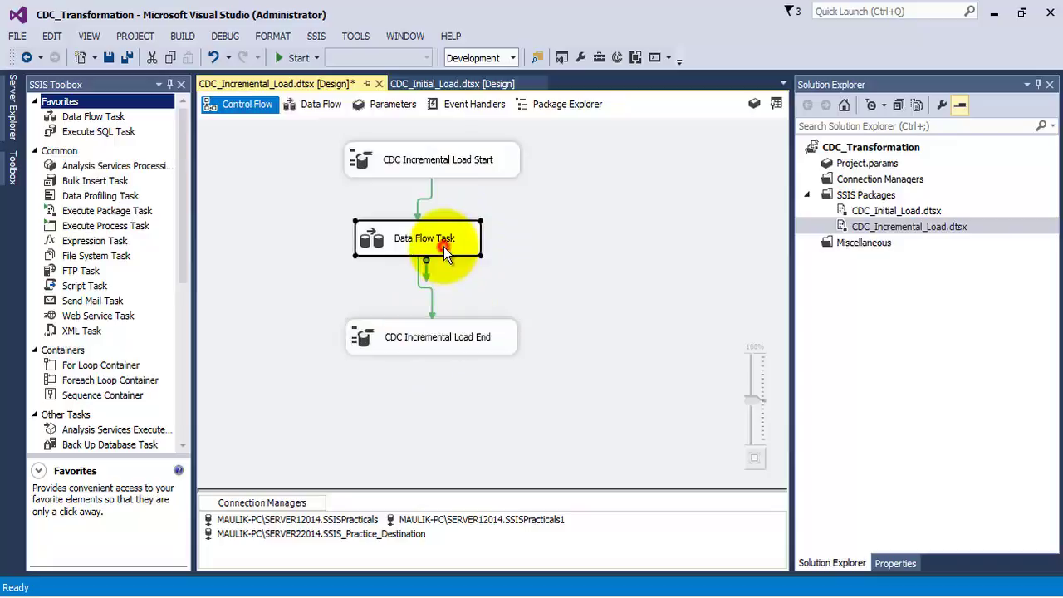
left_click_drag(459, 247, 470, 247)
left_click(519, 243)
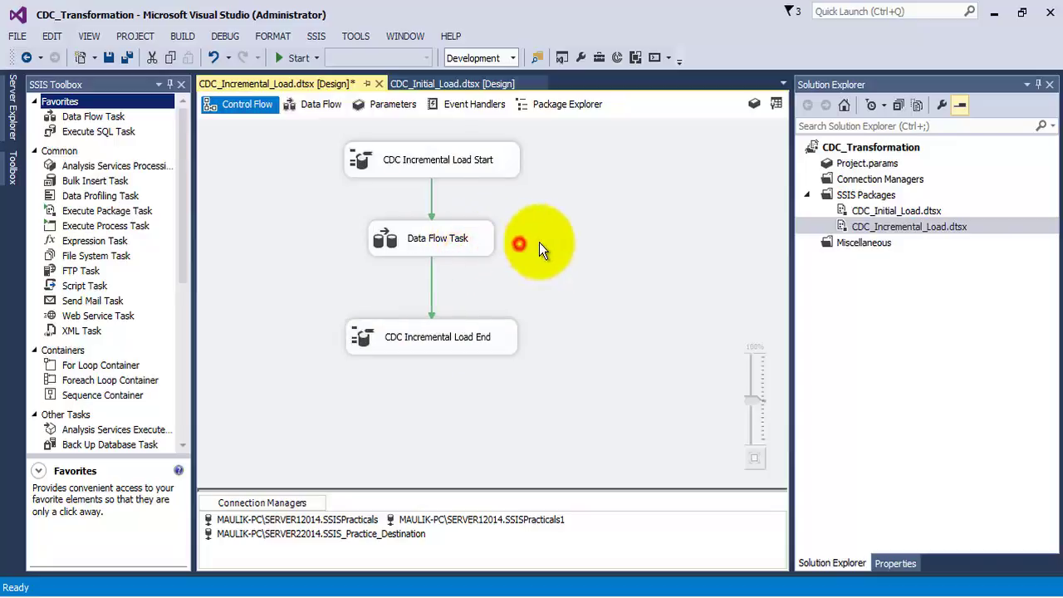
Set the CDC control operation of the CDC Incremental Load Start task to Get processing range.
right_click(480, 168)
left_click(490, 173)
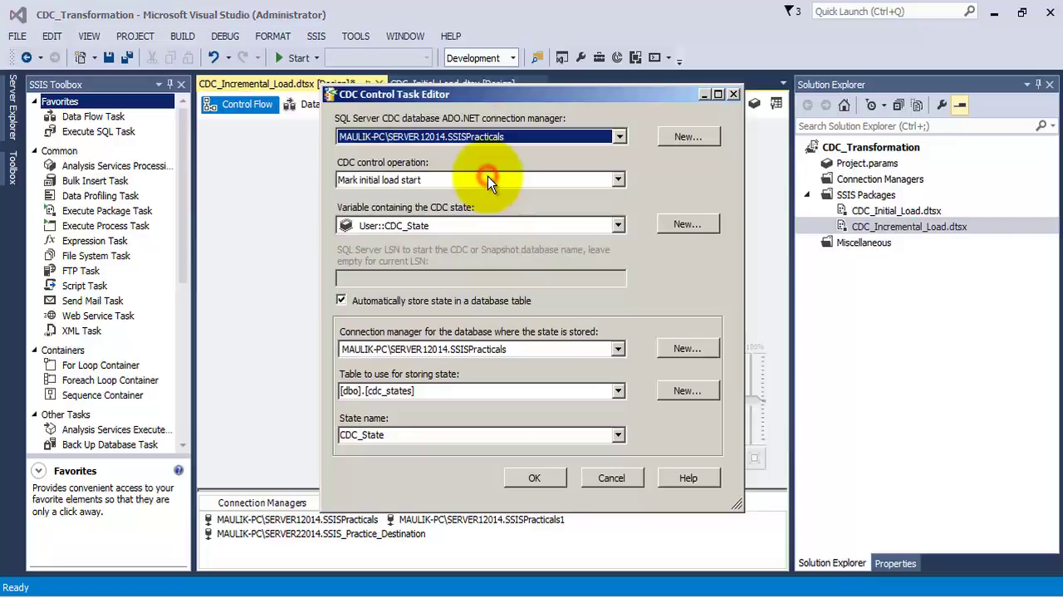
left_click(488, 179)
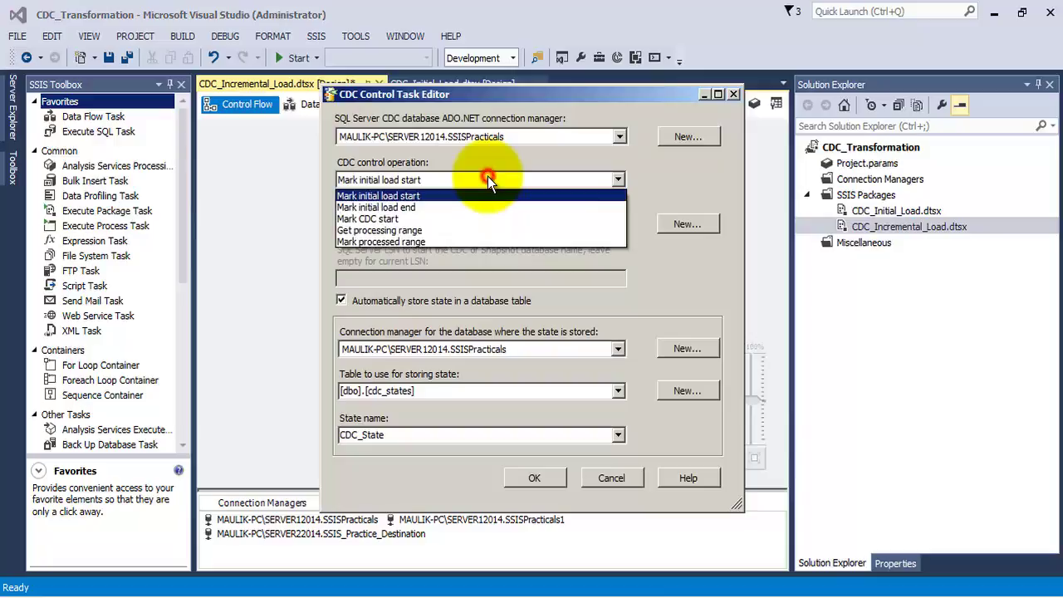
left_click(392, 229)
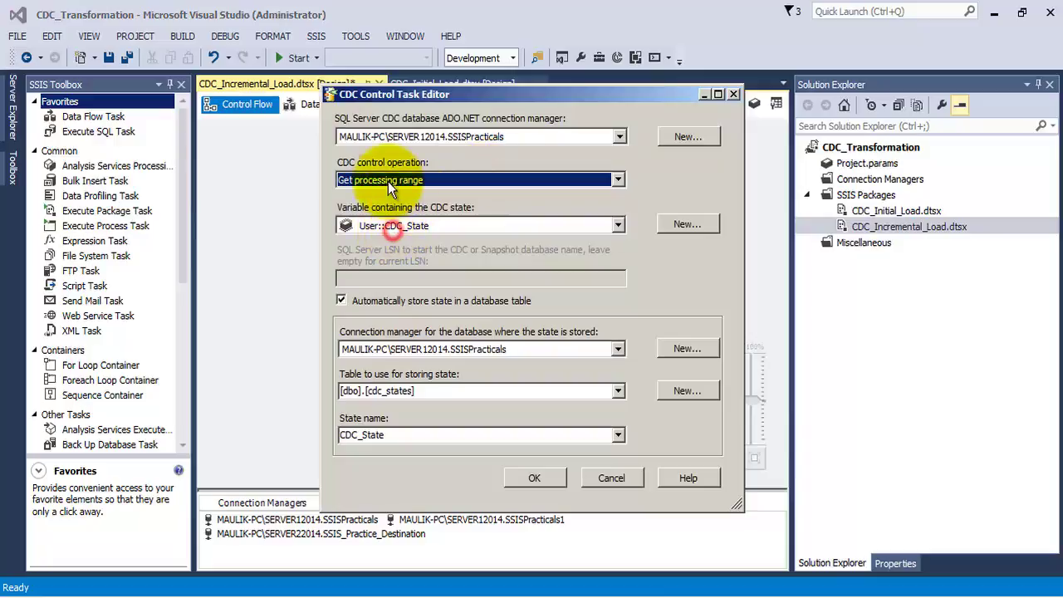
left_click(523, 476)
Set the CDC control operation of the CDC Incremental Load End task to Mark processed range, and save all files.
right_click(465, 337)
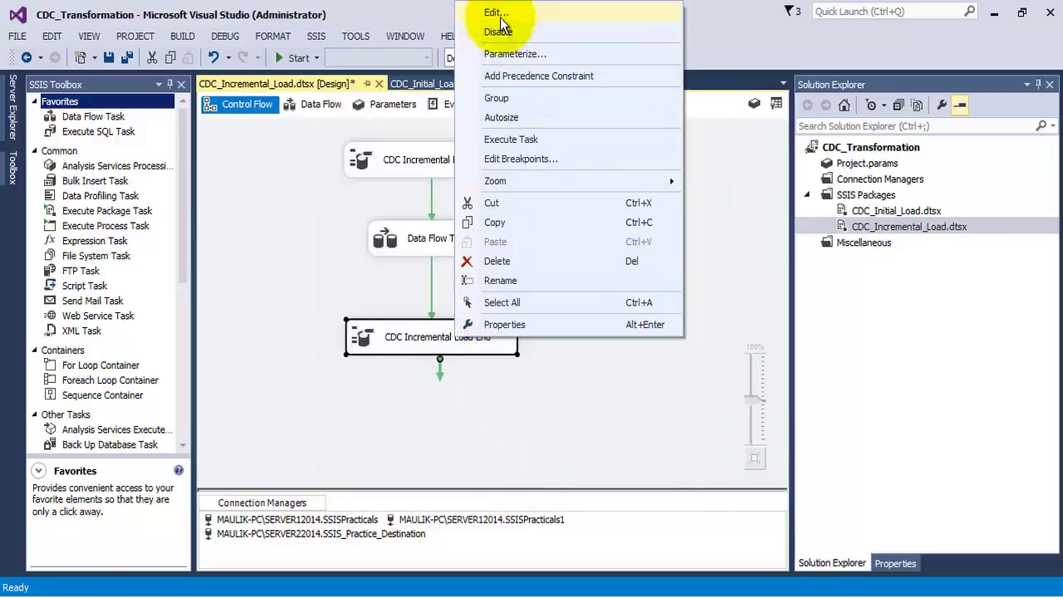
left_click(499, 12)
left_click(450, 179)
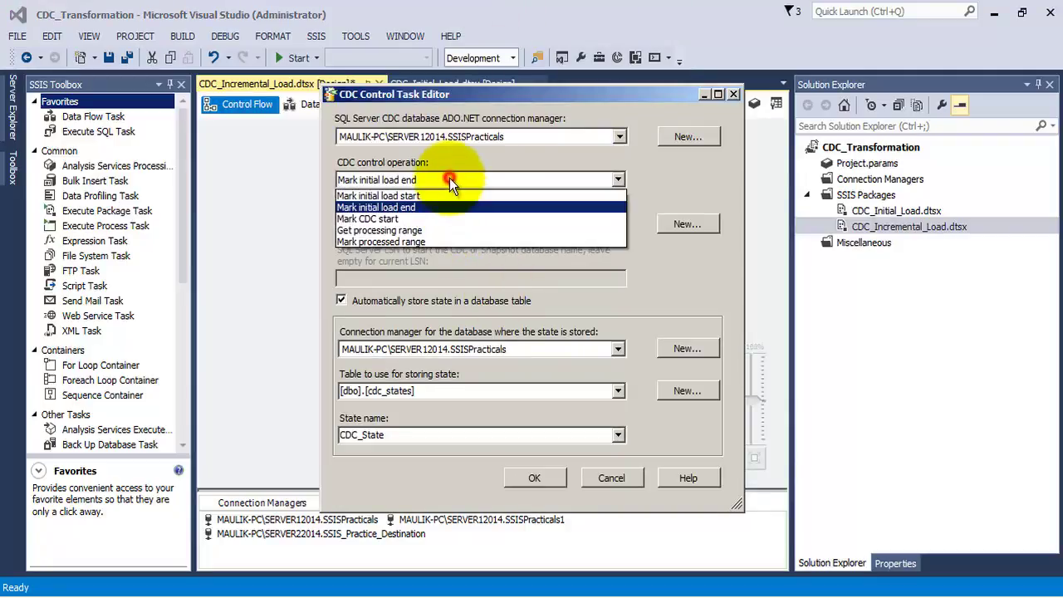
left_click(411, 240)
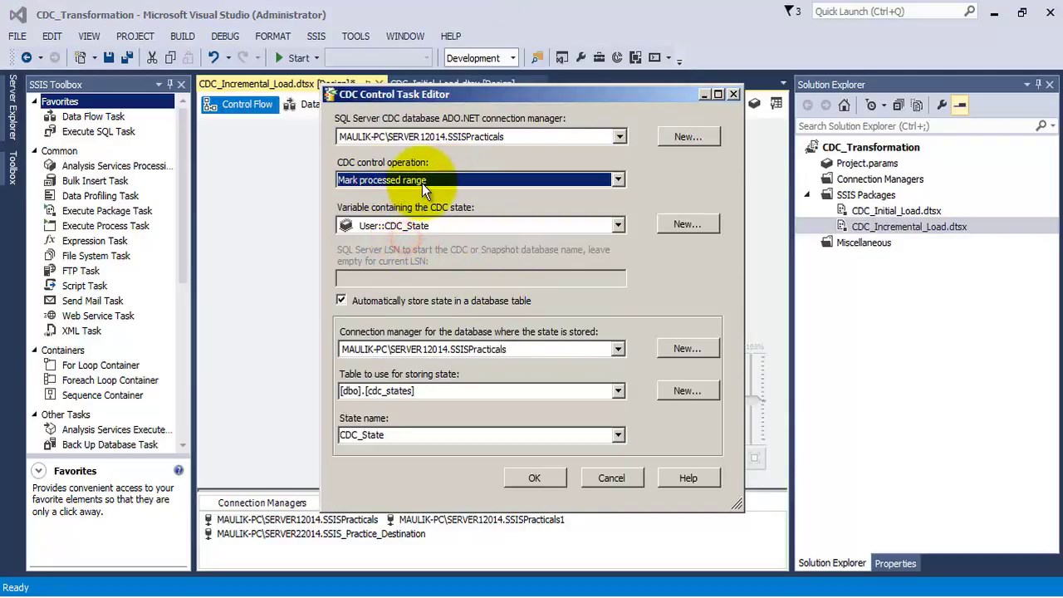
left_click(525, 475)
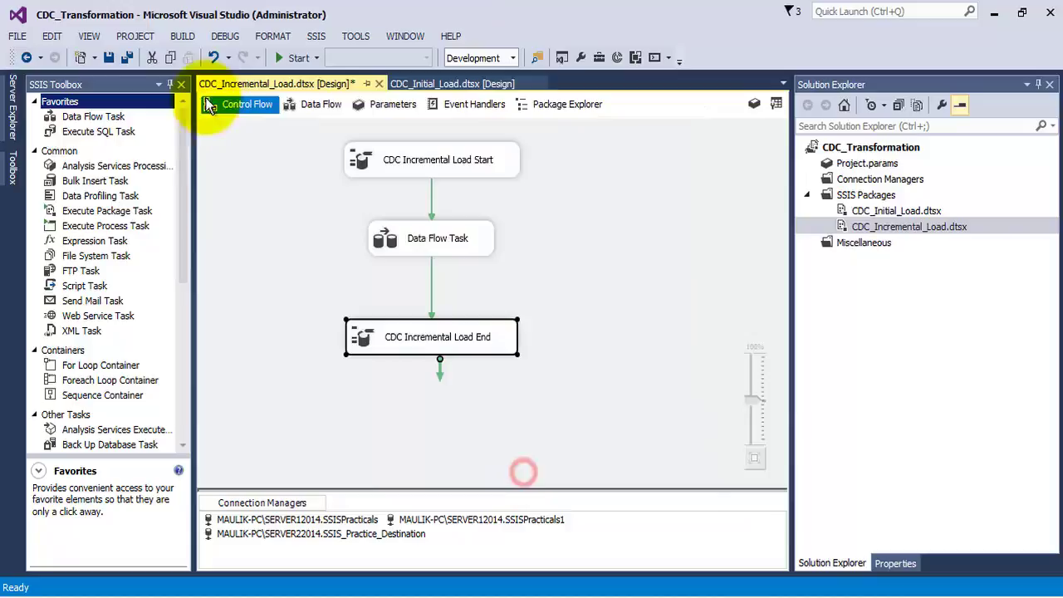
left_click(127, 58)
Delete the OLE DB Source from the Data Flow Task and move the Derived Column and OLE DB Destination to the canvas's lower left.
right_click(442, 239)
left_click(479, 249)
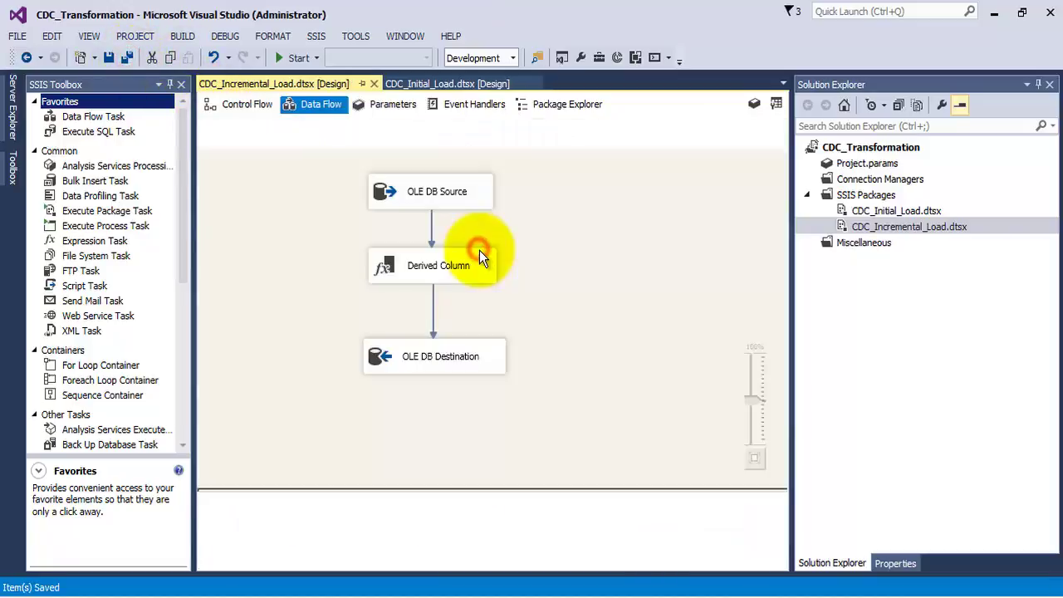
right_click(440, 191)
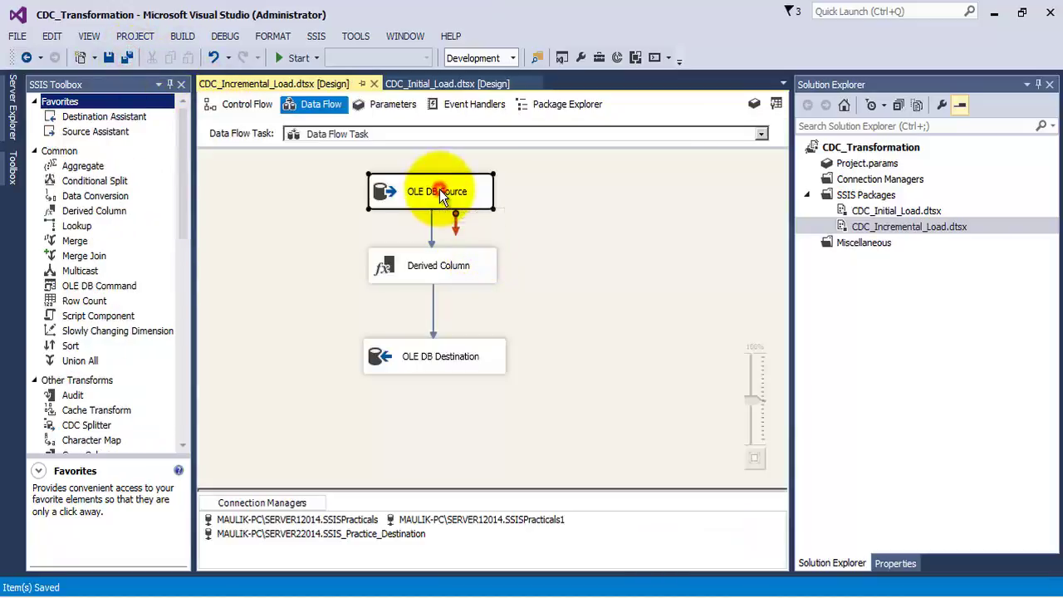
left_click(489, 385)
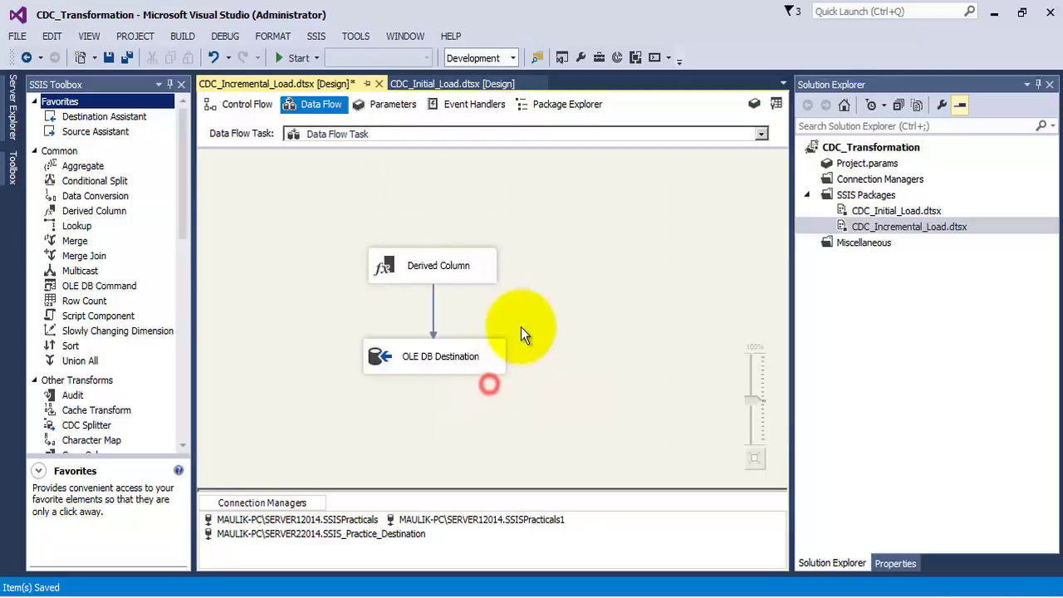
left_click_drag(562, 391, 357, 228)
left_click_drag(396, 268, 292, 307)
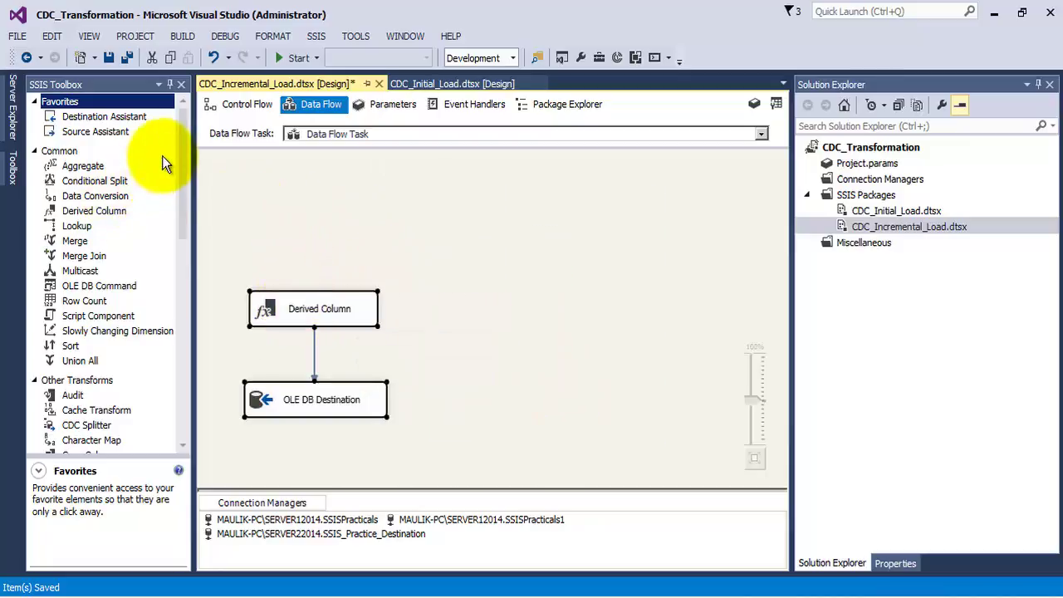
Add a CDC Source to the upper part of the data flow and set its CDC enabled table to [dbo].[OLTP_PRODUCT_TABLE].
left_click_drag(182, 157, 191, 321)
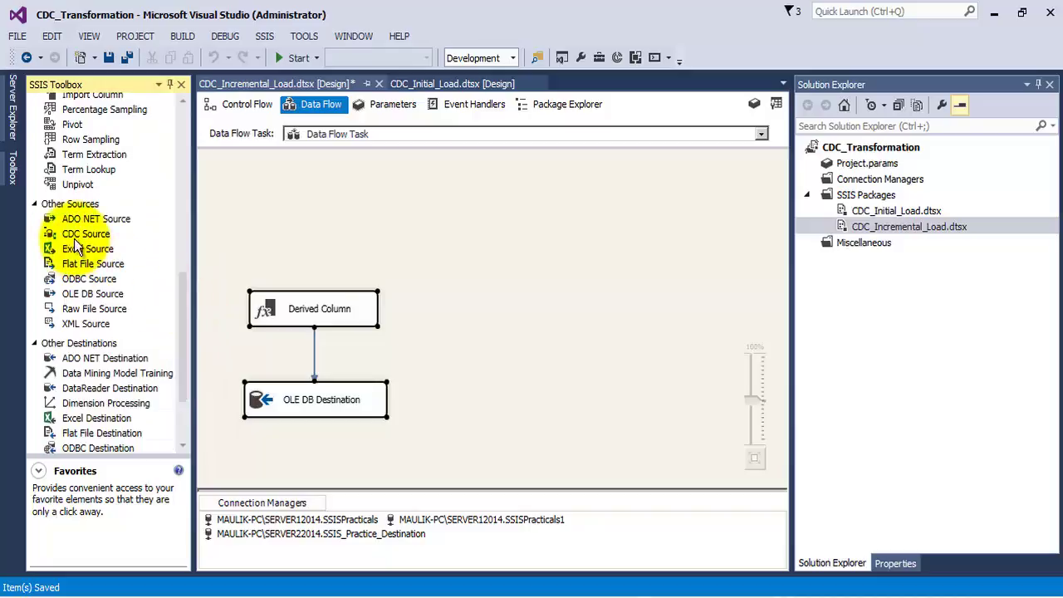
left_click_drag(75, 238, 451, 171)
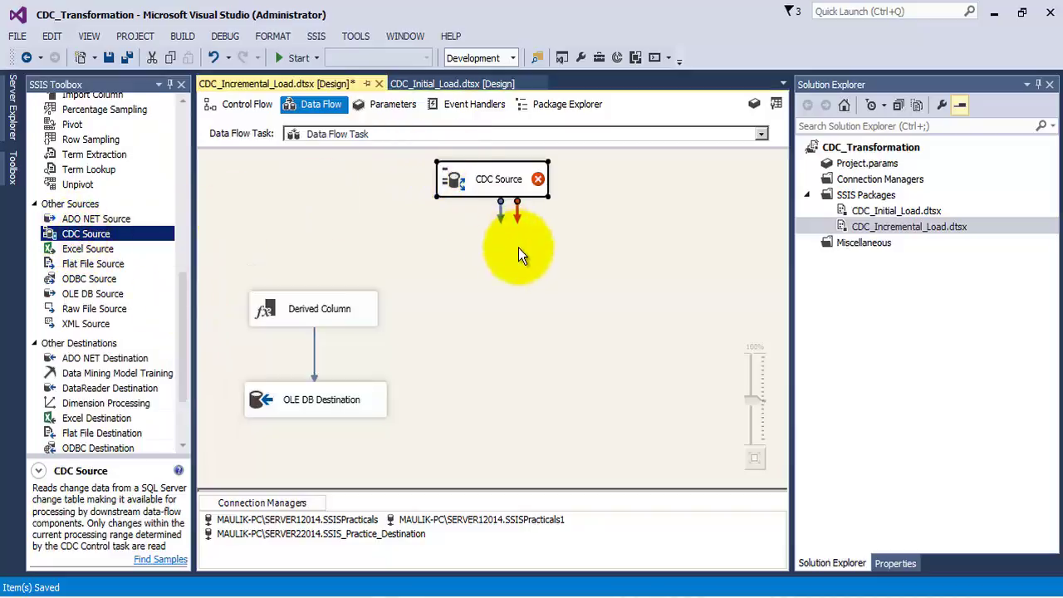
right_click(503, 185)
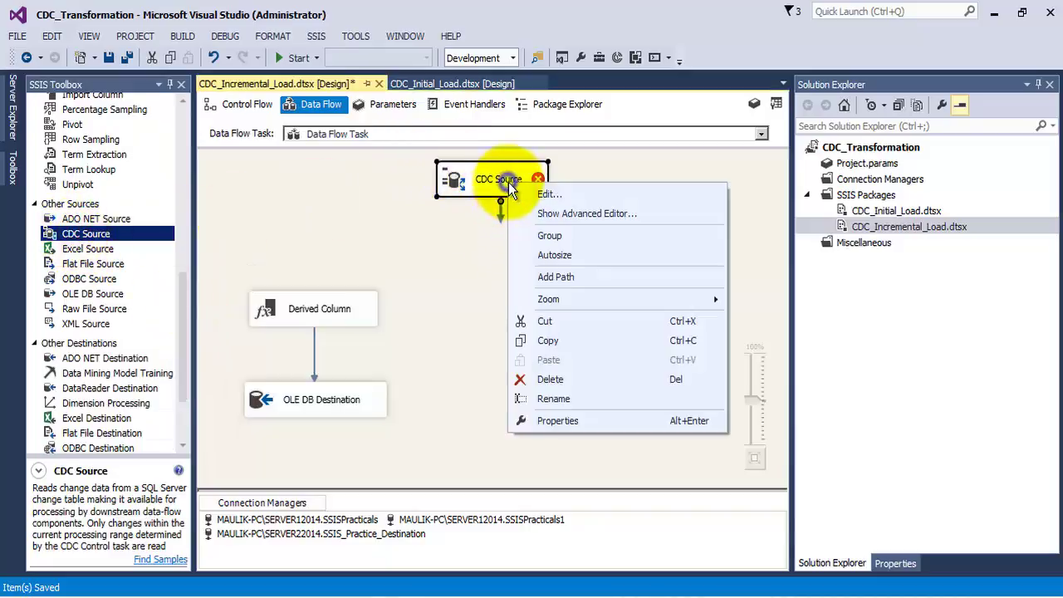
left_click(528, 192)
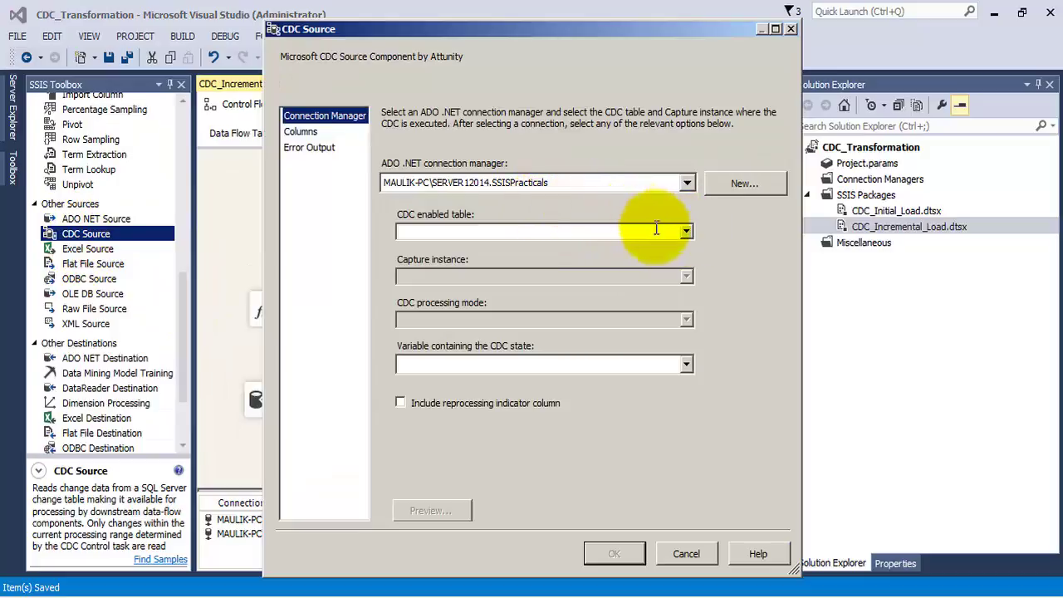
left_click(687, 232)
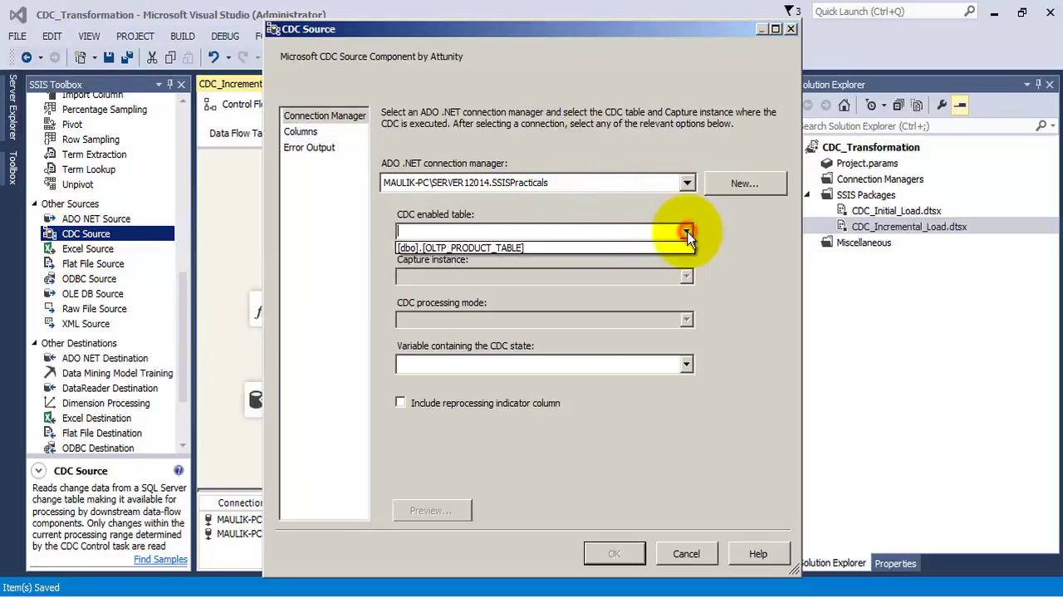
left_click(484, 248)
Set the CDC Source's processing mode to Net and its state variable to User::CDC_State, check its columns and error output, and accept the settings.
left_click(436, 323)
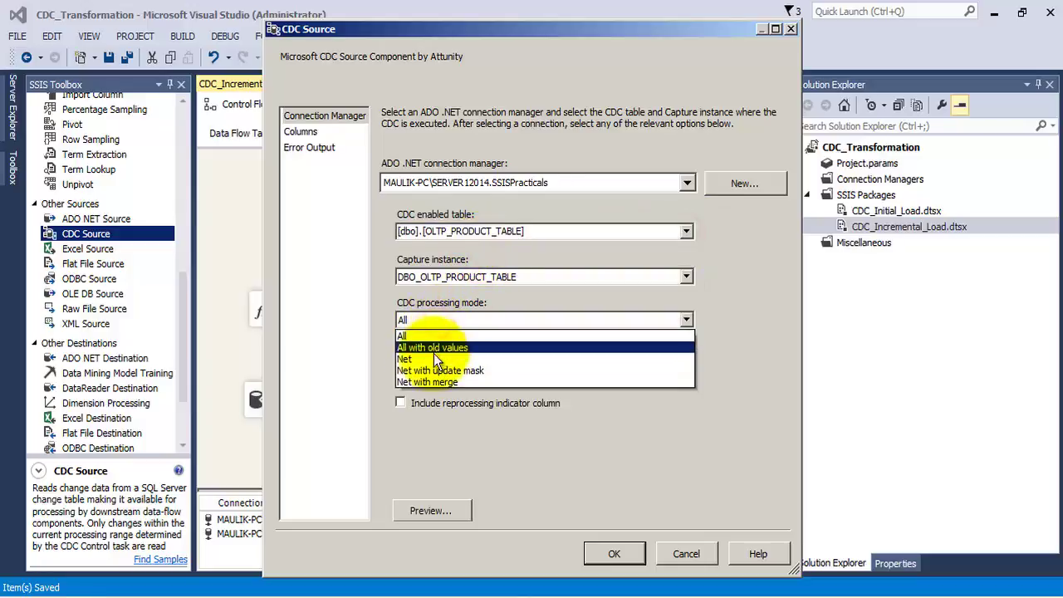
left_click(434, 357)
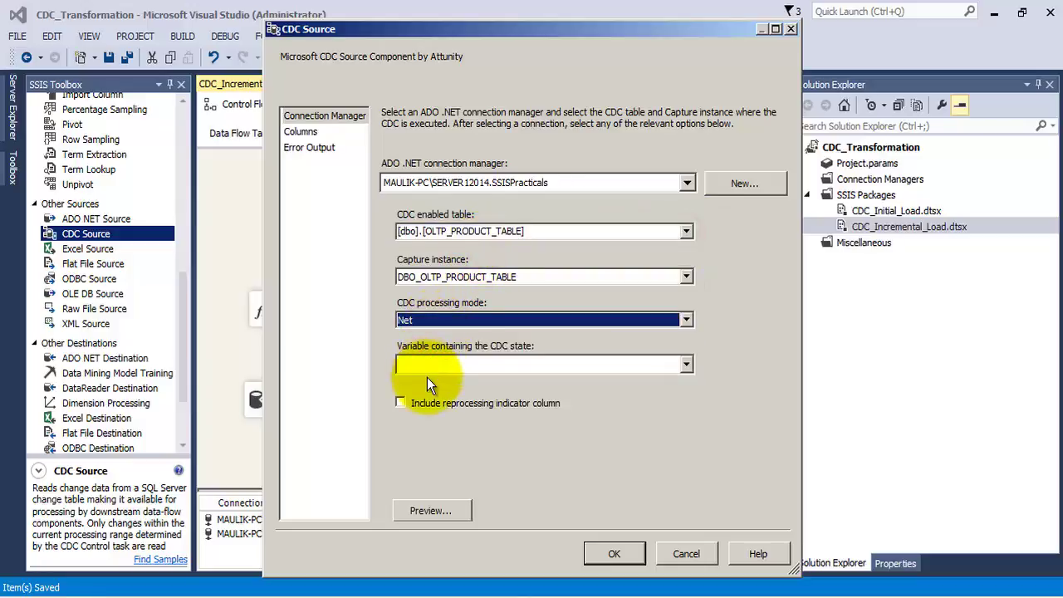
left_click(448, 366)
left_click(479, 384)
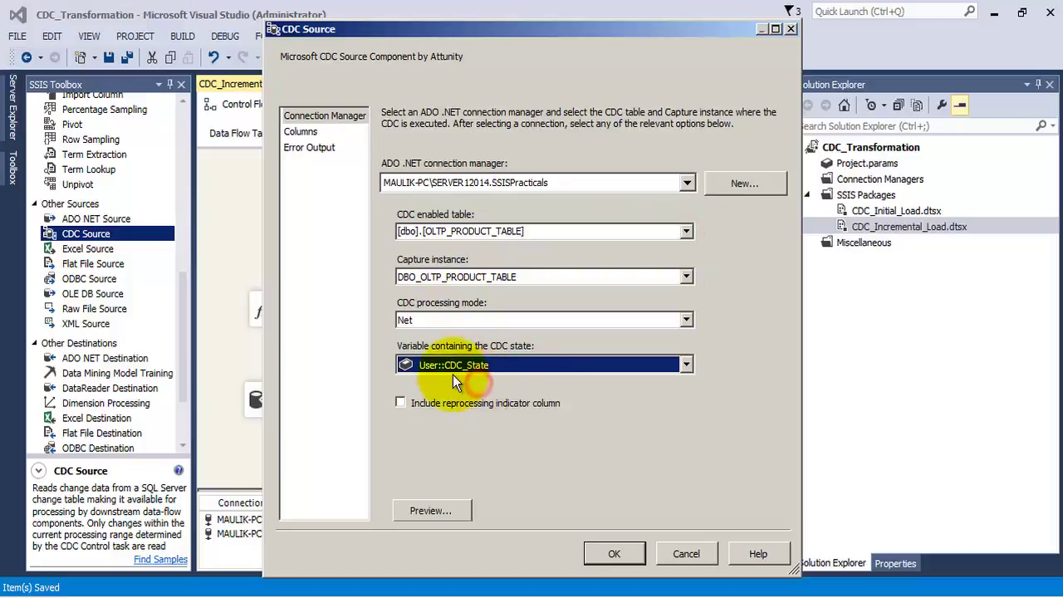
left_click(309, 132)
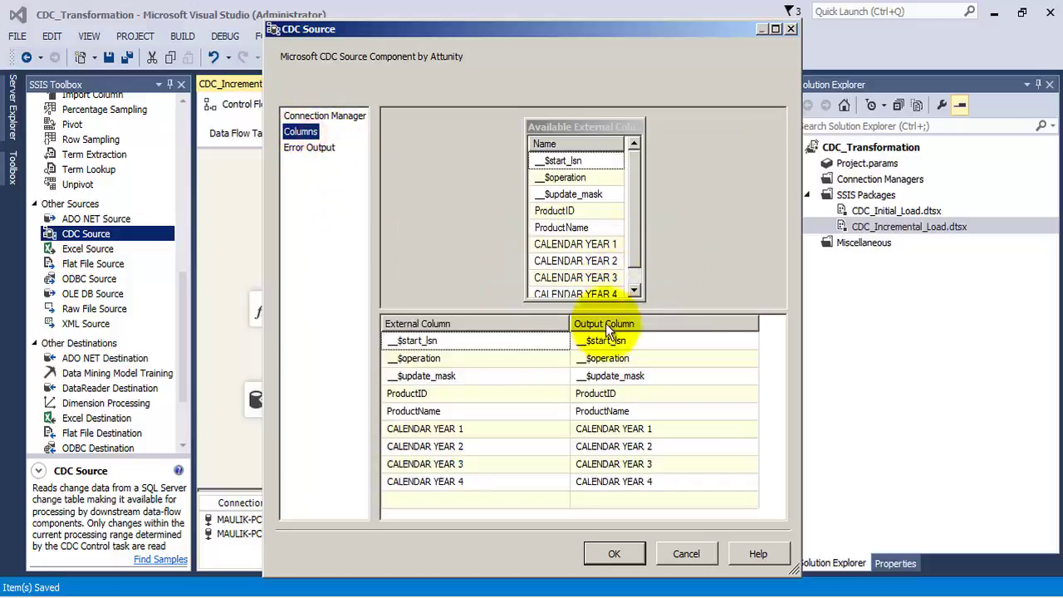
left_click(304, 146)
left_click(616, 552)
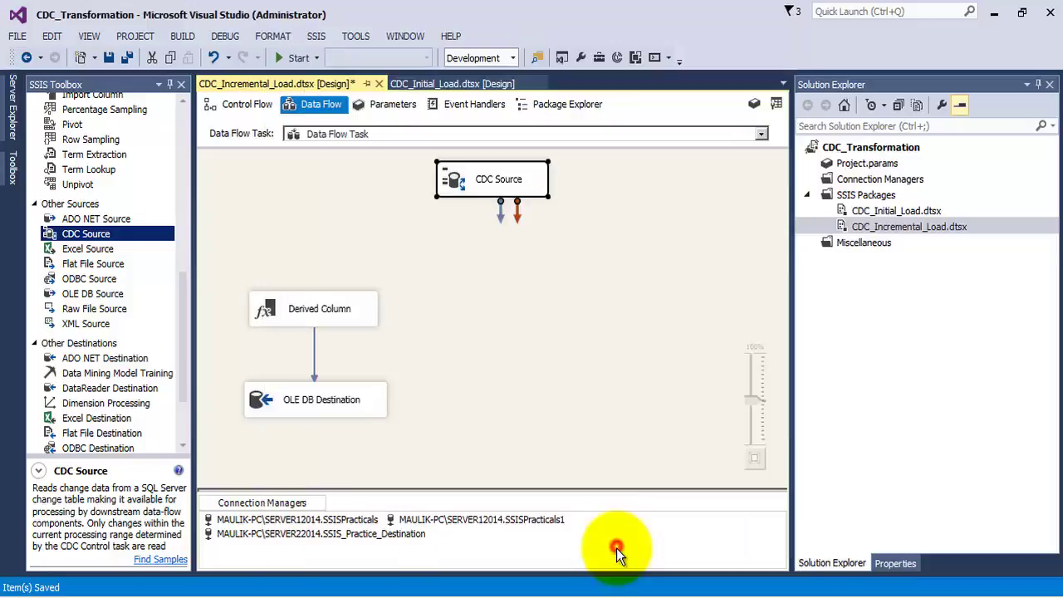
Add a CDC Splitter below the CDC Source and connect the source's output to it.
left_click_drag(184, 304, 172, 203)
left_click_drag(87, 262, 502, 245)
left_click(489, 187)
left_click(505, 245)
left_click(554, 285)
Review the CDC Splitter's input columns and its input and output properties, accept them, and save all files.
right_click(501, 239)
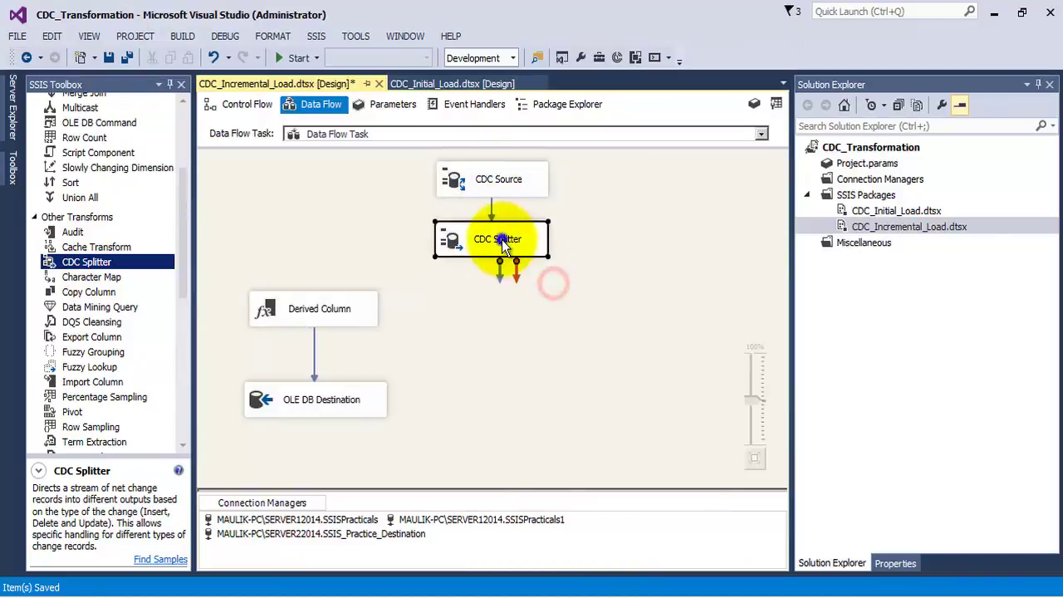
left_click(538, 252)
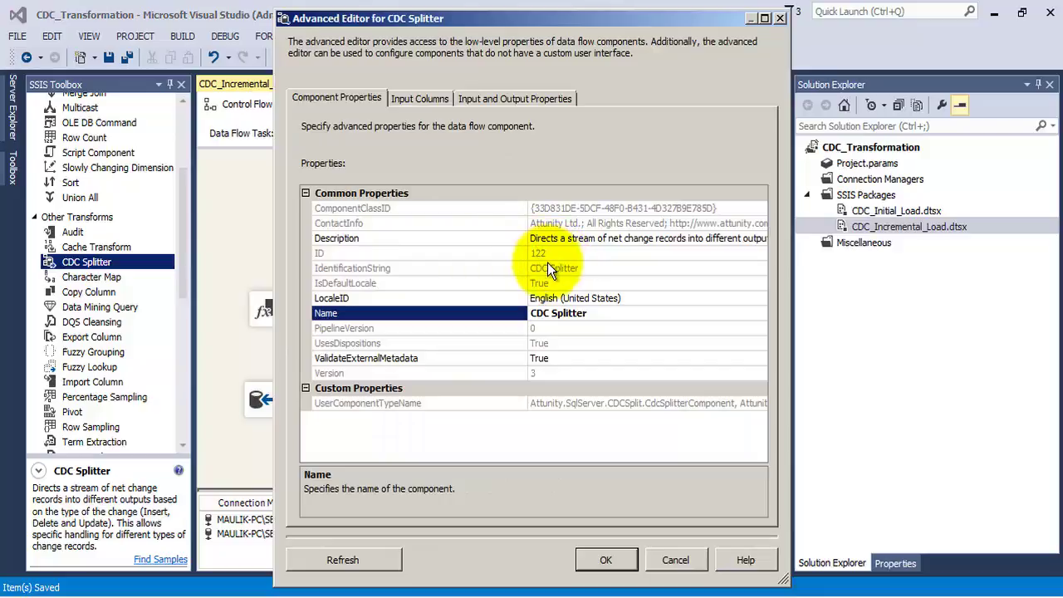
left_click(424, 98)
left_click(479, 98)
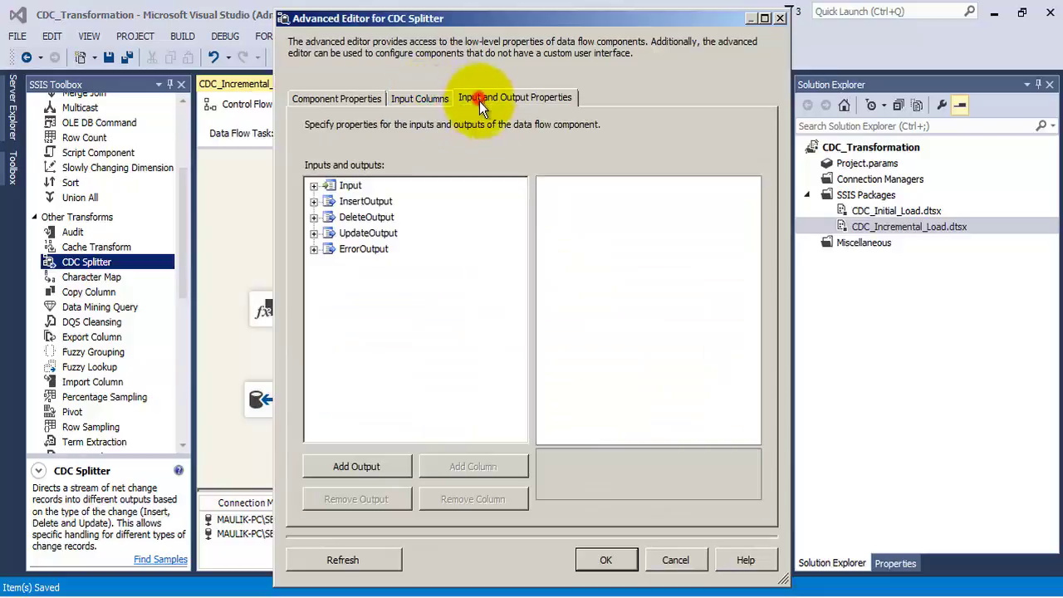
left_click(595, 568)
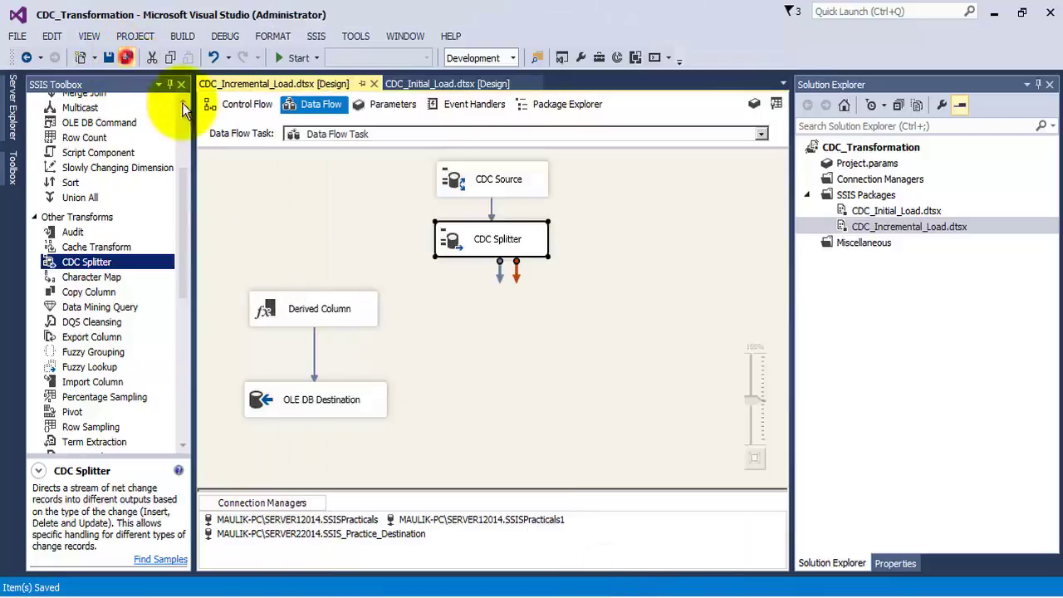
Connect the CDC Splitter's InsertOutput to the Derived Column transformation.
left_click(524, 312)
left_click(496, 243)
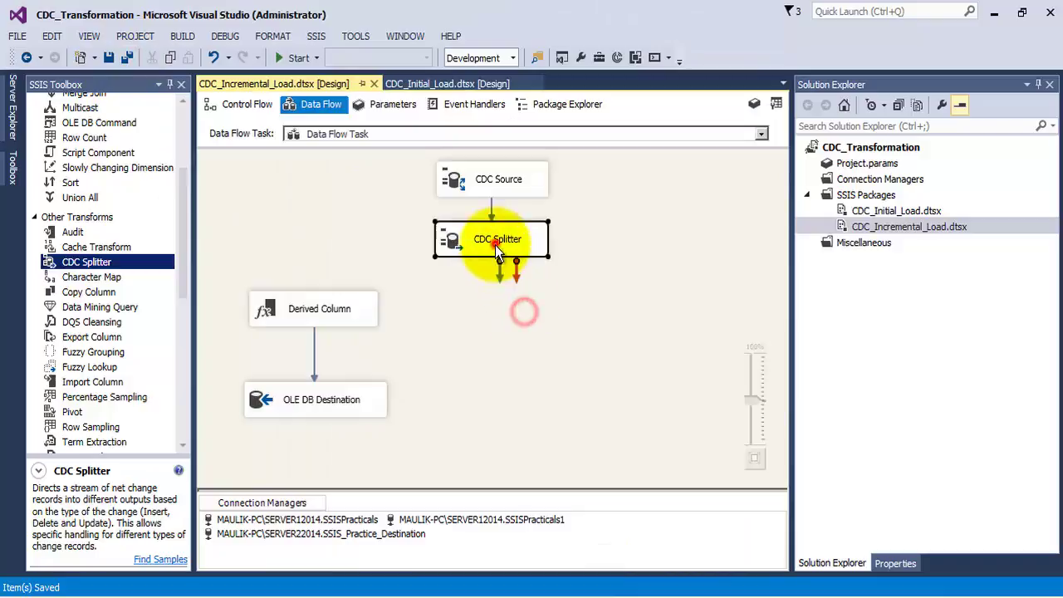
left_click_drag(496, 278, 298, 308)
left_click(501, 301)
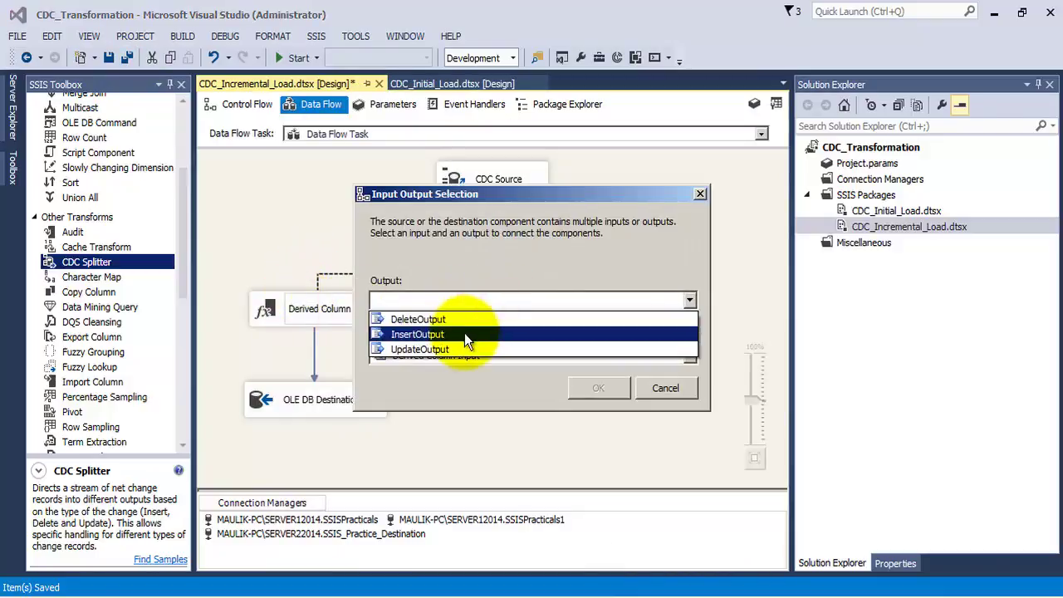
left_click(464, 334)
left_click(585, 387)
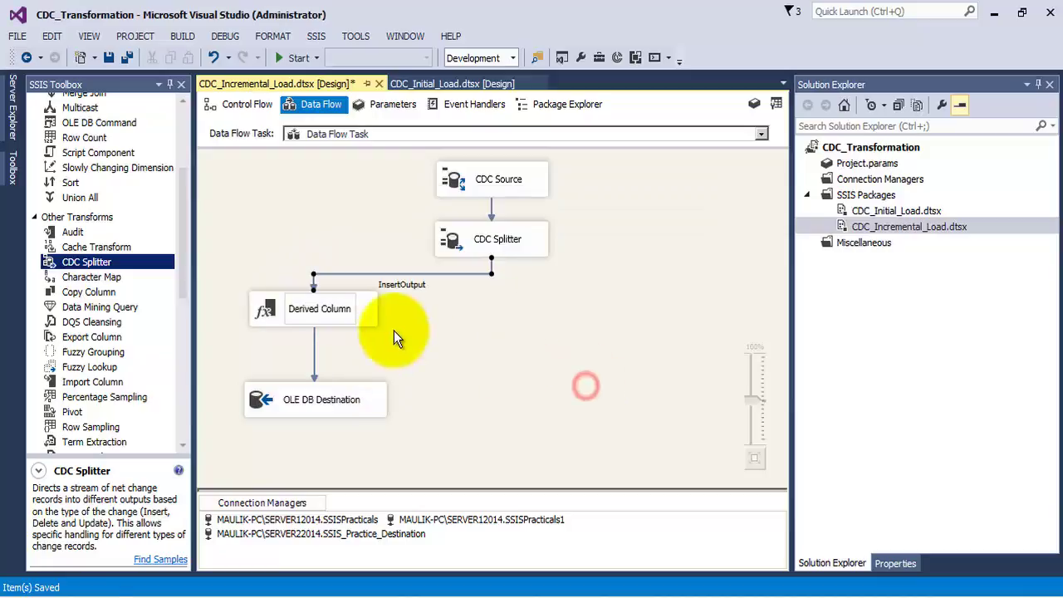
Check the expressions of ETL_START_DATE and ETL_END_DATE in the Derived Column transformation.
left_click(413, 346)
right_click(334, 314)
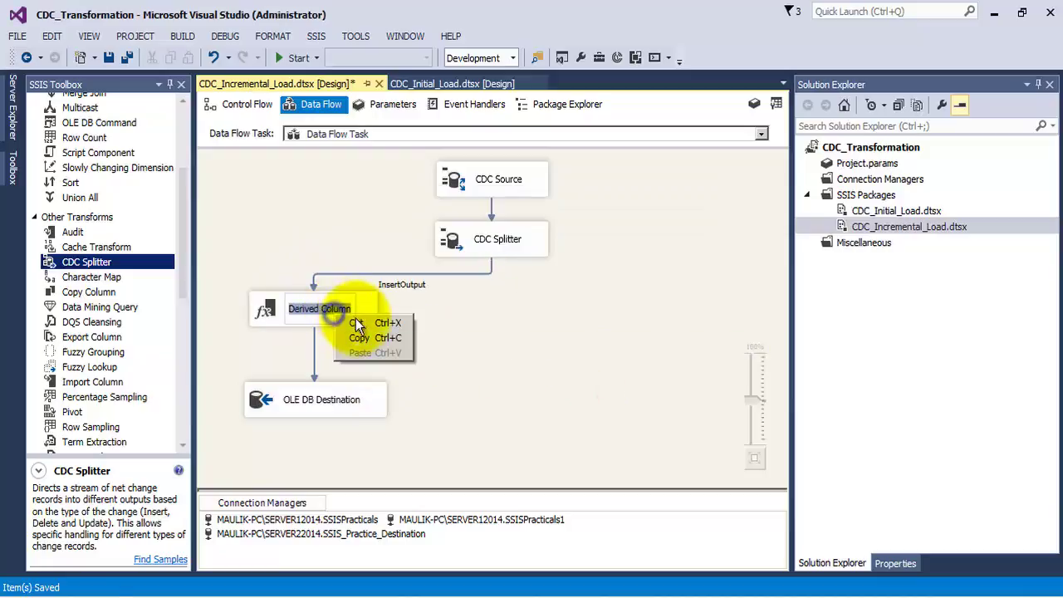
left_click(496, 358)
right_click(372, 313)
left_click(394, 323)
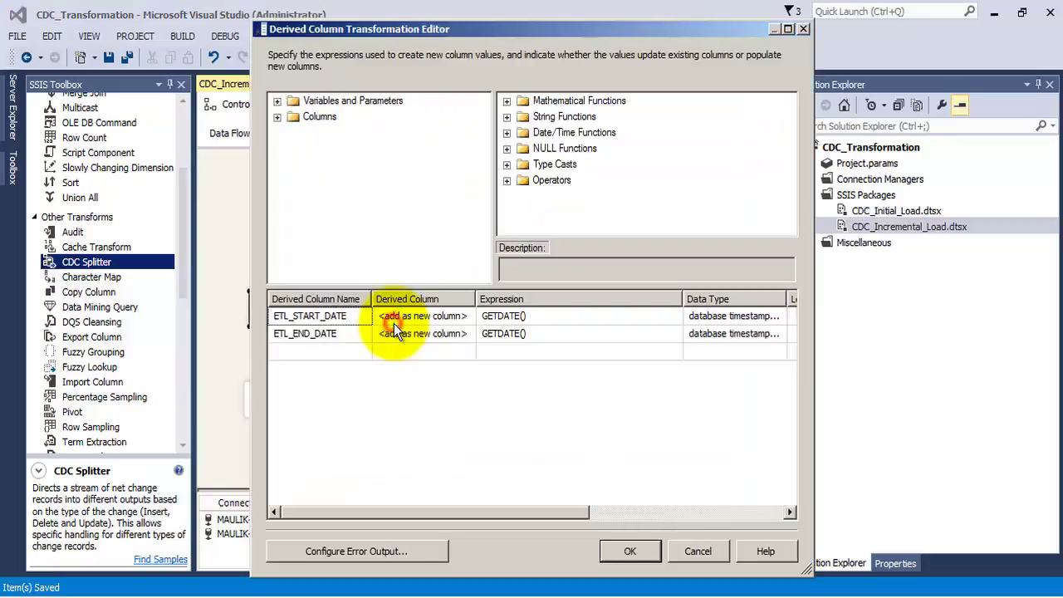
left_click(524, 331)
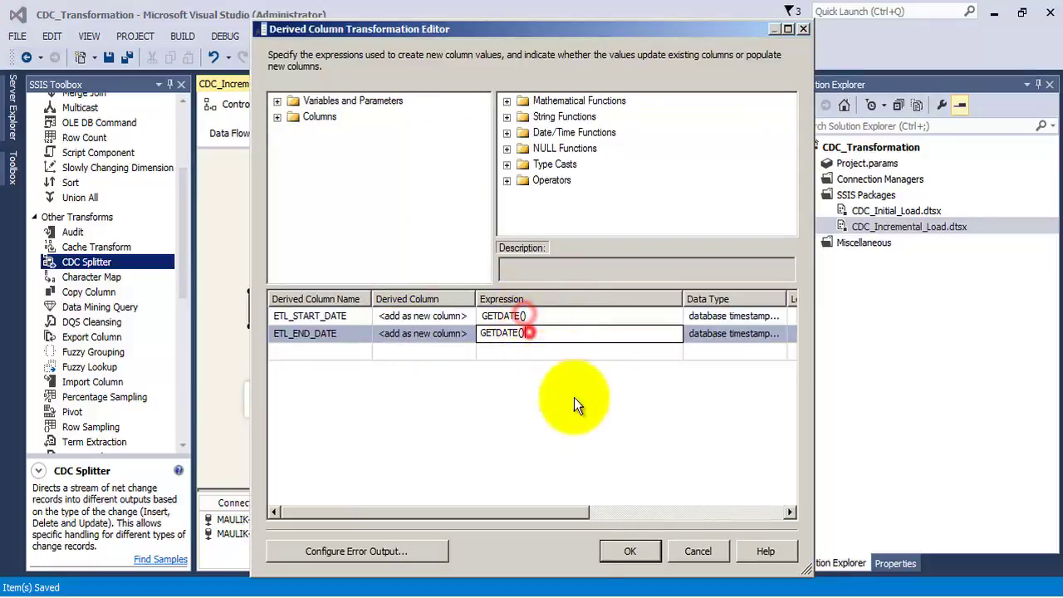
left_click(611, 550)
Open the OLE DB Destination for editing and select [dbo].[Dim_PRODUCT_TABLE] as its target table.
right_click(346, 403)
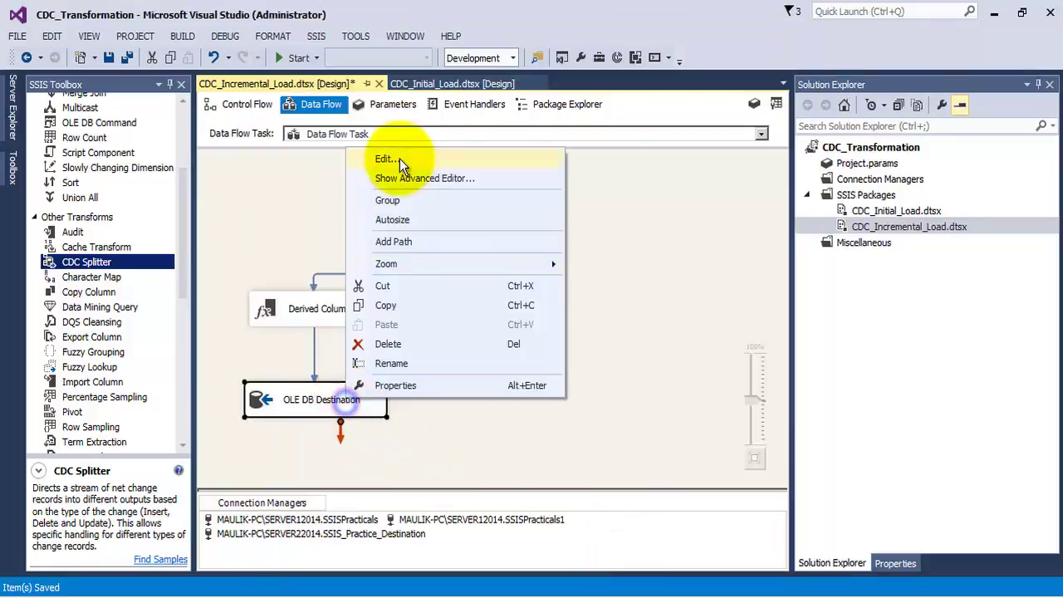
left_click(400, 157)
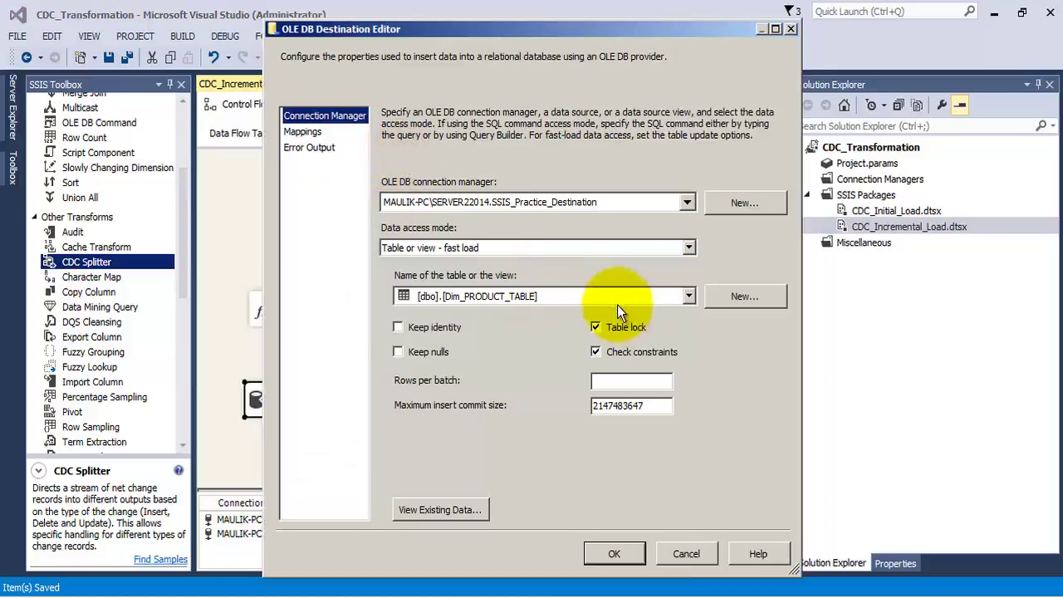
left_click(686, 297)
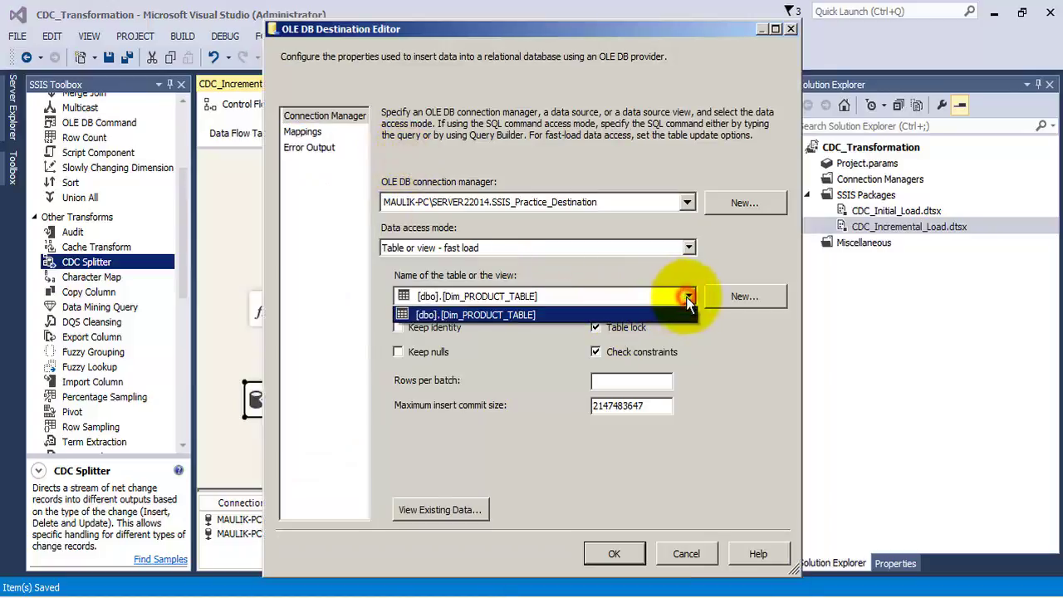
left_click(530, 309)
Map the ETL_START_DATE and ETL_END_DATE input columns to the matching destination columns, accept the destination settings, and save all files.
left_click(302, 131)
scroll(534, 220, "down", 3)
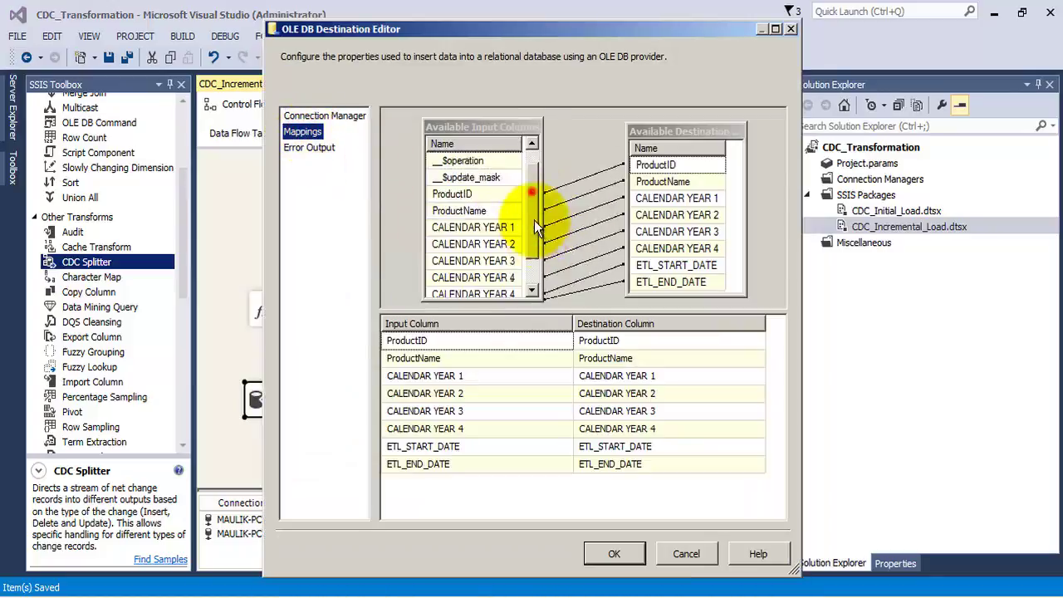
left_click_drag(523, 261, 661, 264)
left_click_drag(498, 279, 671, 281)
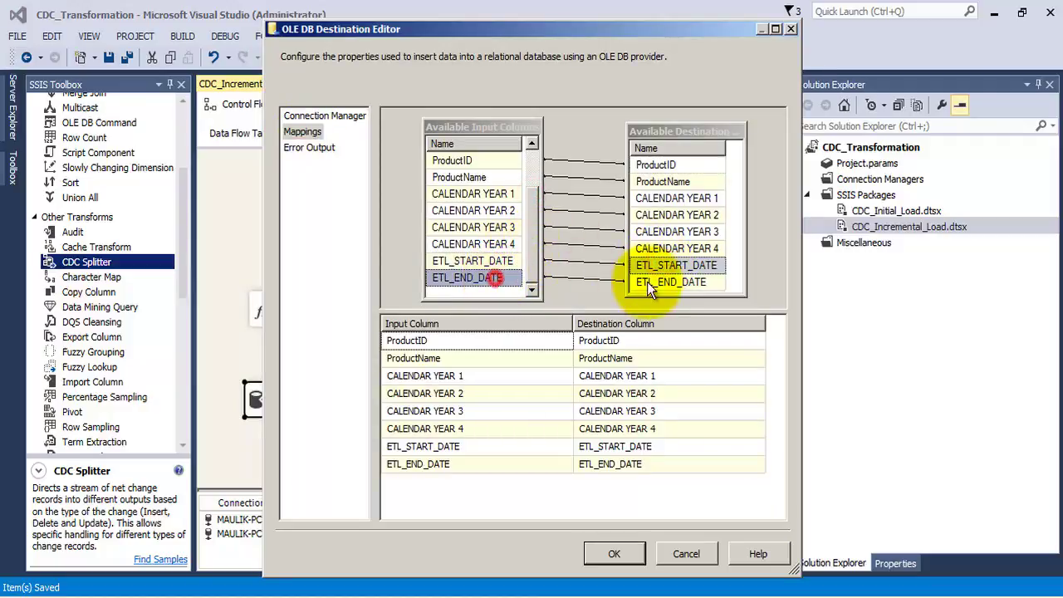
left_click(613, 556)
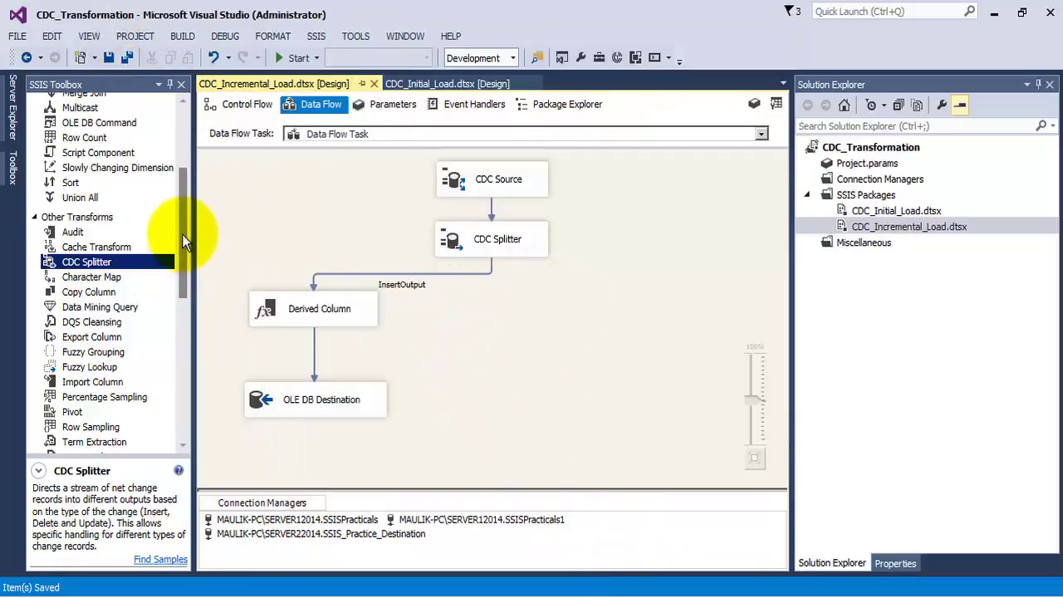
Add an OLE DB Command to the canvas's lower right, level with the OLE DB Destination.
left_click_drag(182, 234, 182, 158)
left_click_drag(124, 208, 549, 396)
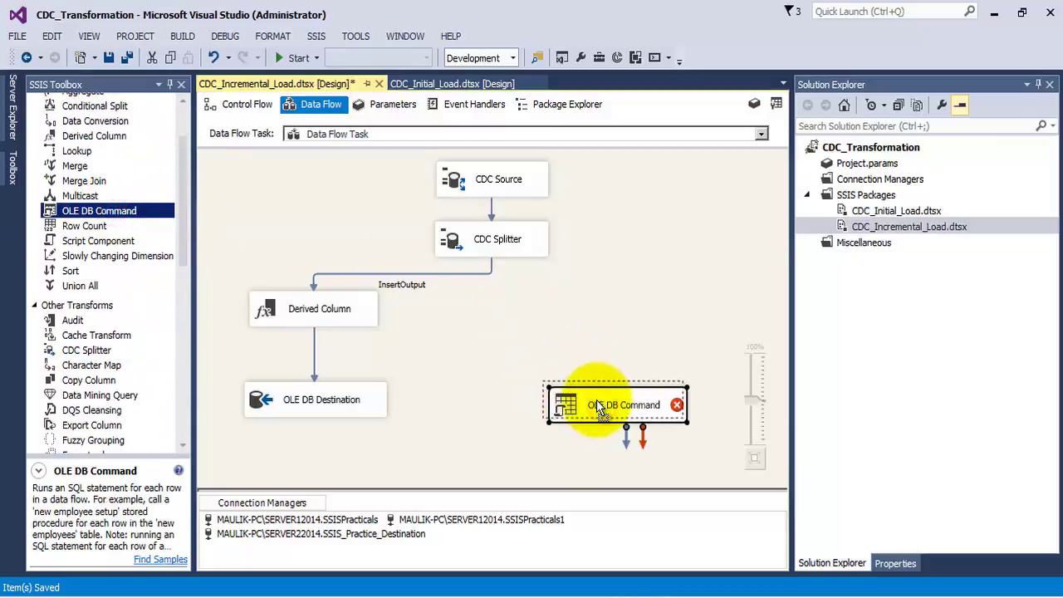
left_click(634, 313)
Connect the CDC Splitter's UpdateOutput to the OLE DB Command.
left_click(495, 241)
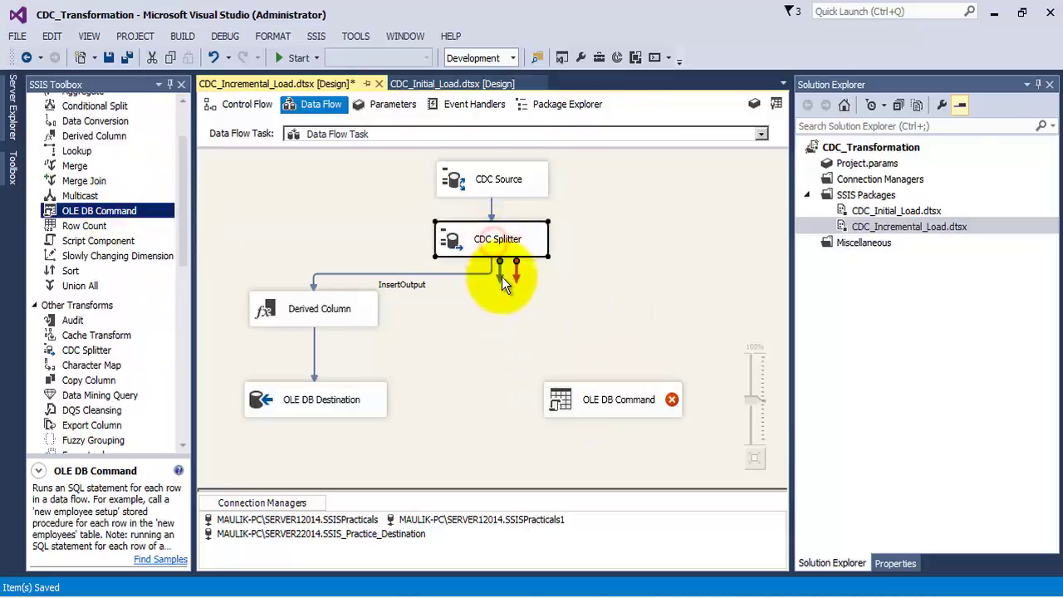
left_click_drag(501, 276, 630, 397)
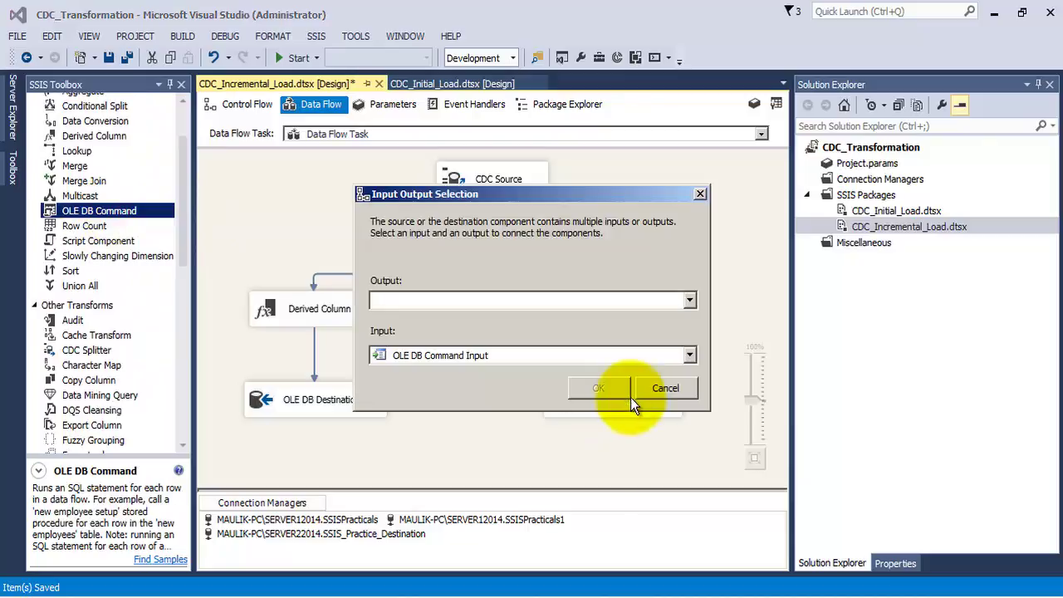
left_click(687, 302)
left_click(437, 335)
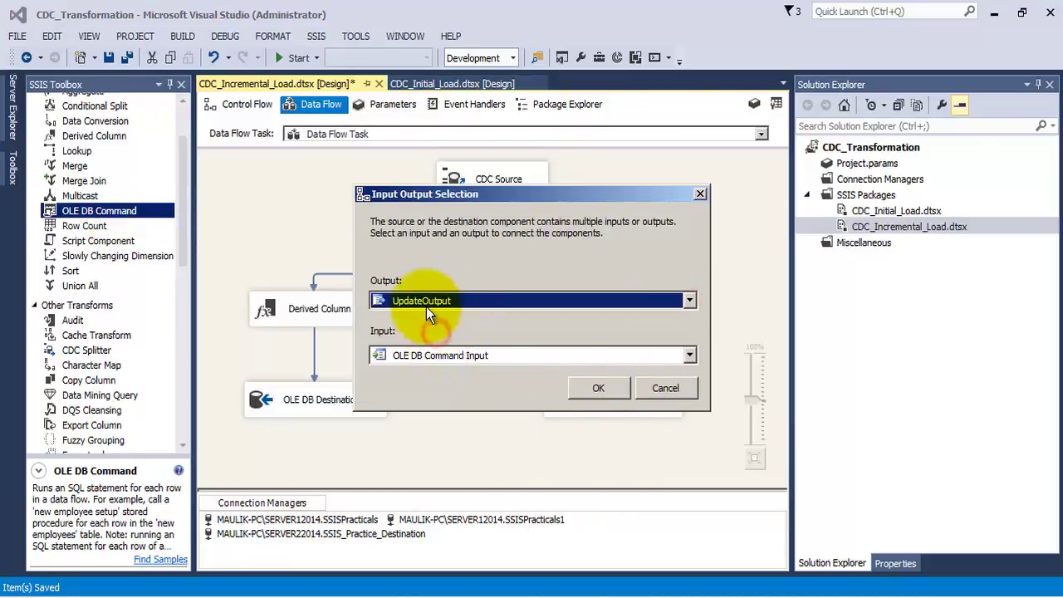
left_click(594, 388)
Set the OLE DB Command's connection manager to the SERVER22014 SSIS_Practice_Destination connection.
right_click(613, 405)
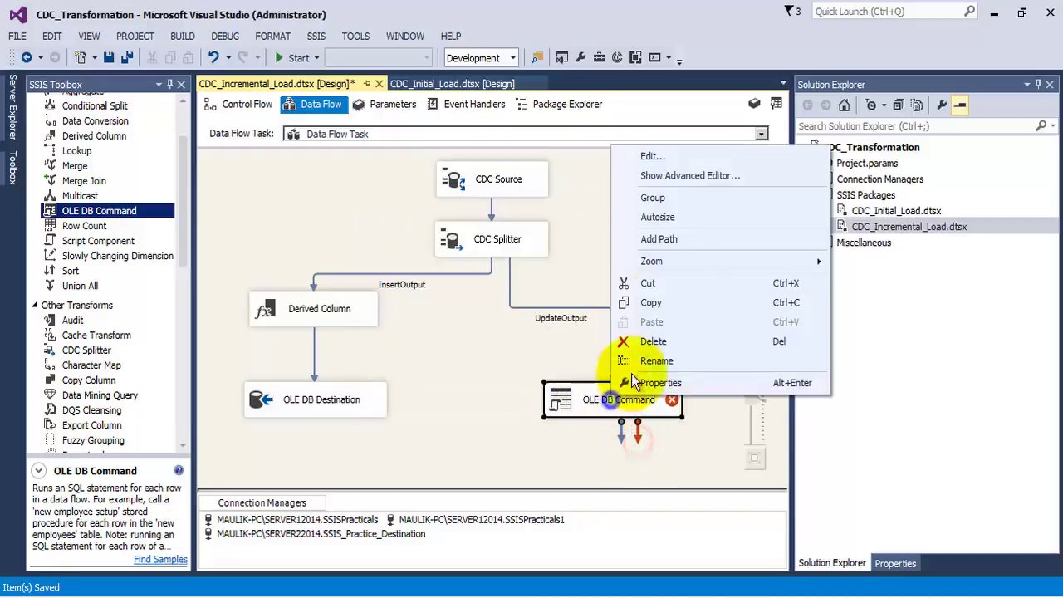
left_click(659, 158)
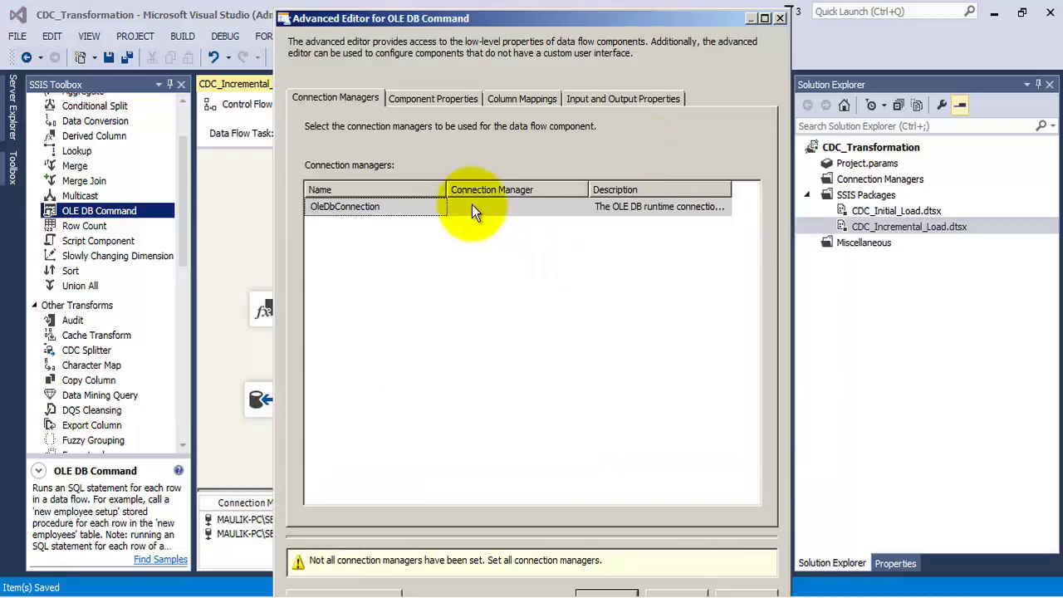
left_click_drag(589, 189, 694, 206)
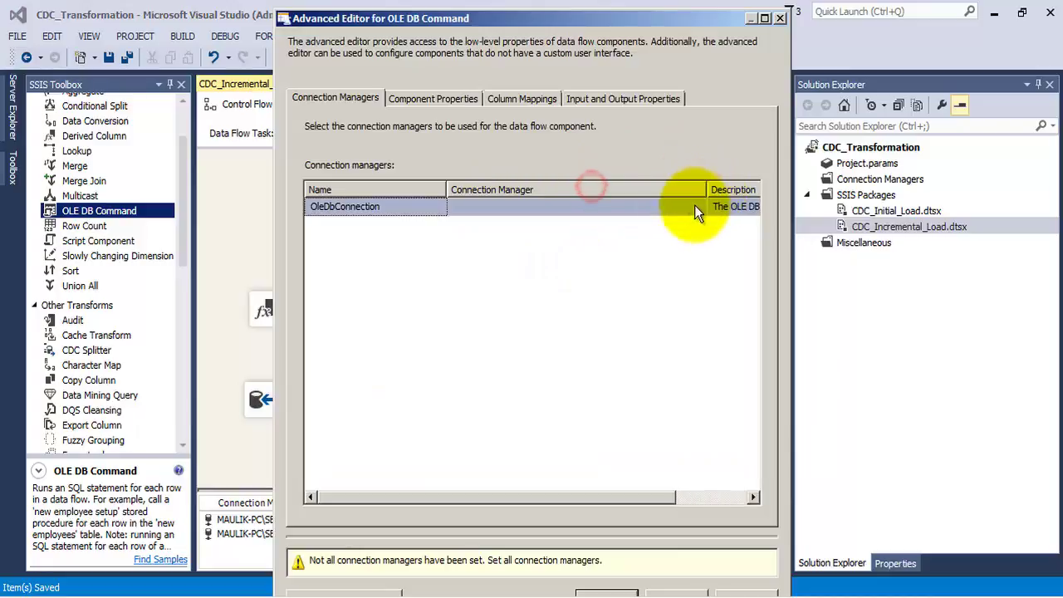
left_click(694, 205)
left_click(699, 207)
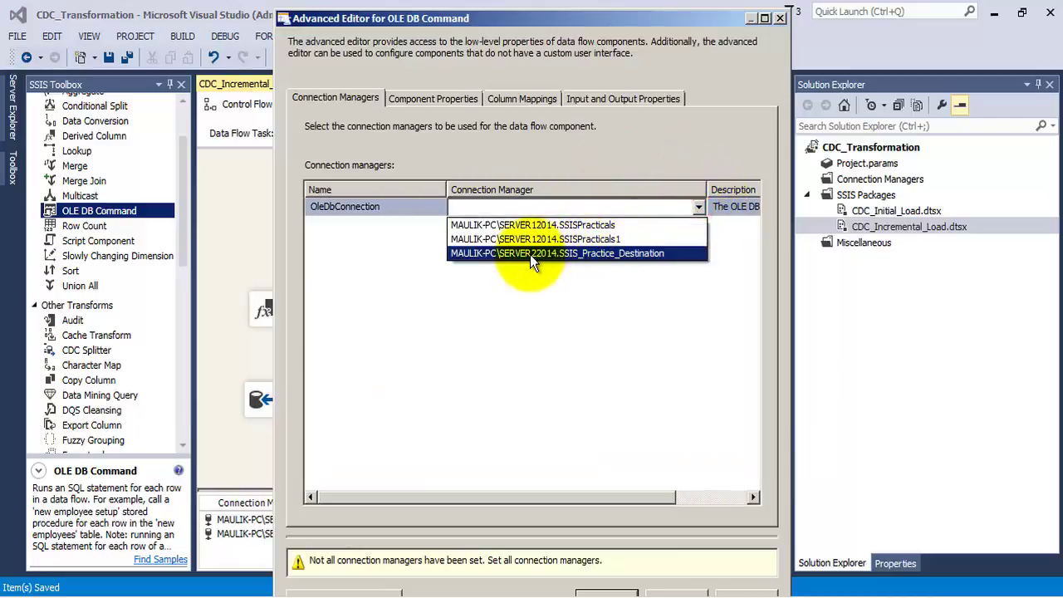
left_click(606, 254)
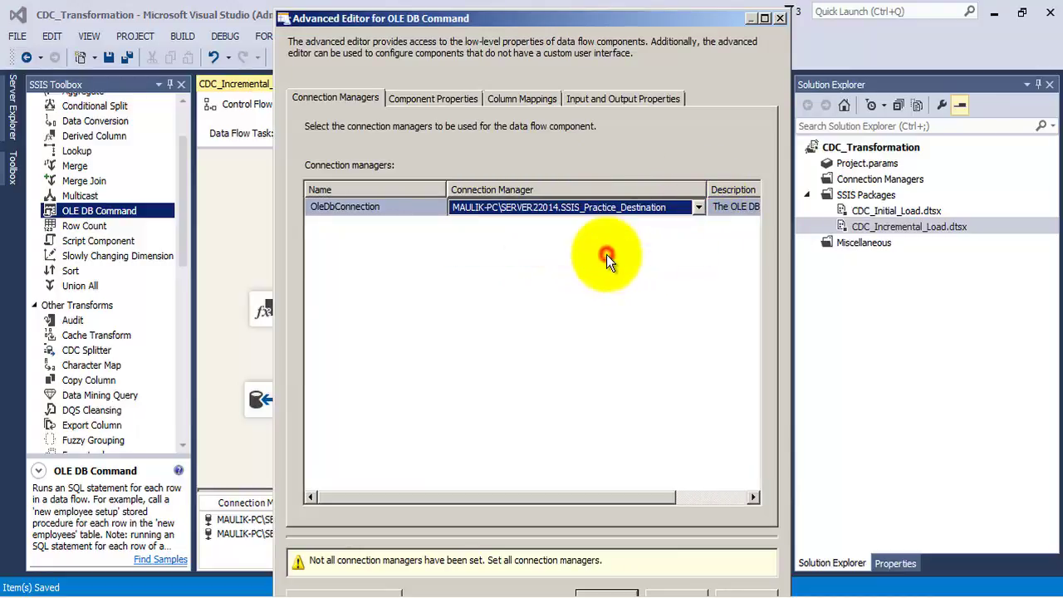
Set the OLE DB Command's SqlCommand to update DIM_PRODUCT_TABLE with ProductName = ?, CALENDAR YEAR 1 to 4 = ?, ETL_END_DATE = GETDATE() WHERE ProductID = ?
left_click(447, 97)
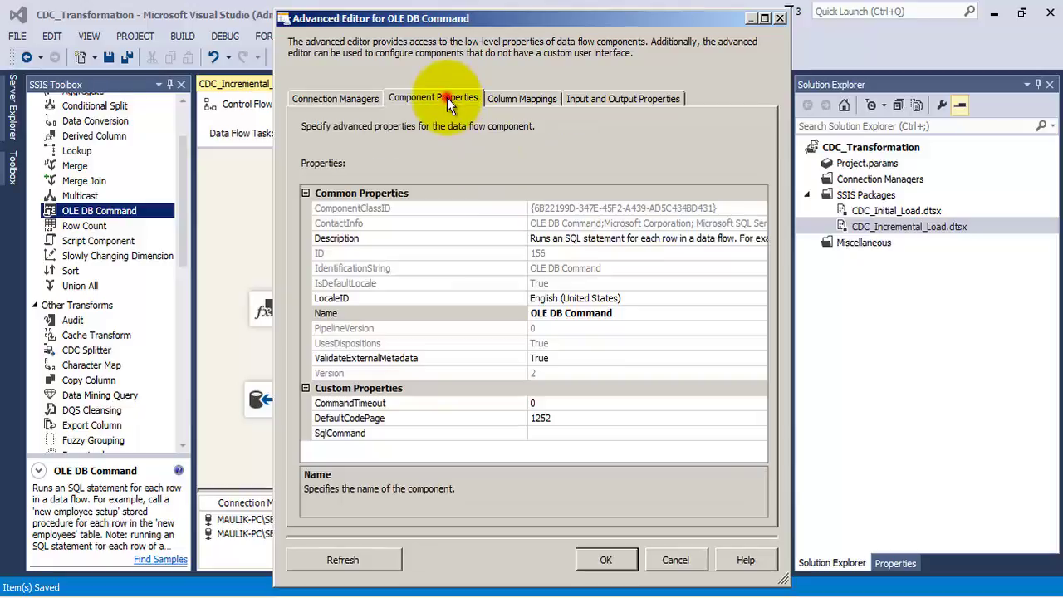
left_click(476, 434)
left_click(761, 433)
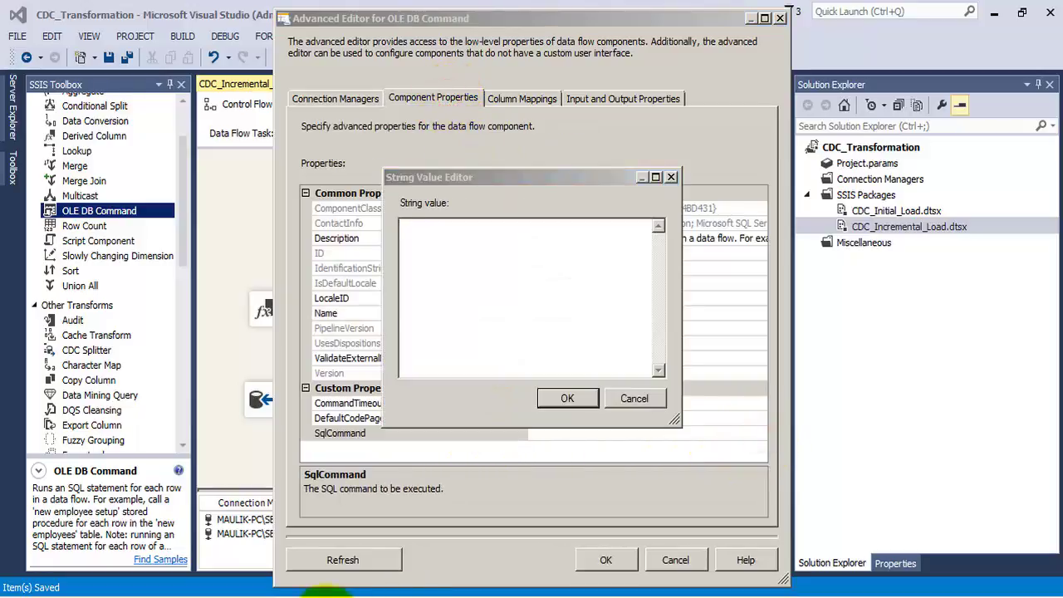
type("UPDATE DIM_PRODUCT_TABLE SET ProductName = ?, [CALENDAR YEAR 1] = ?, [CALENDAR YEAR 2] = ?, [CALENDAR YEAR 3] = ?, [CALENDAR YEAR 4] = ?, ETL_END_DATE = GETDATE() WHERE ProductID = ?")
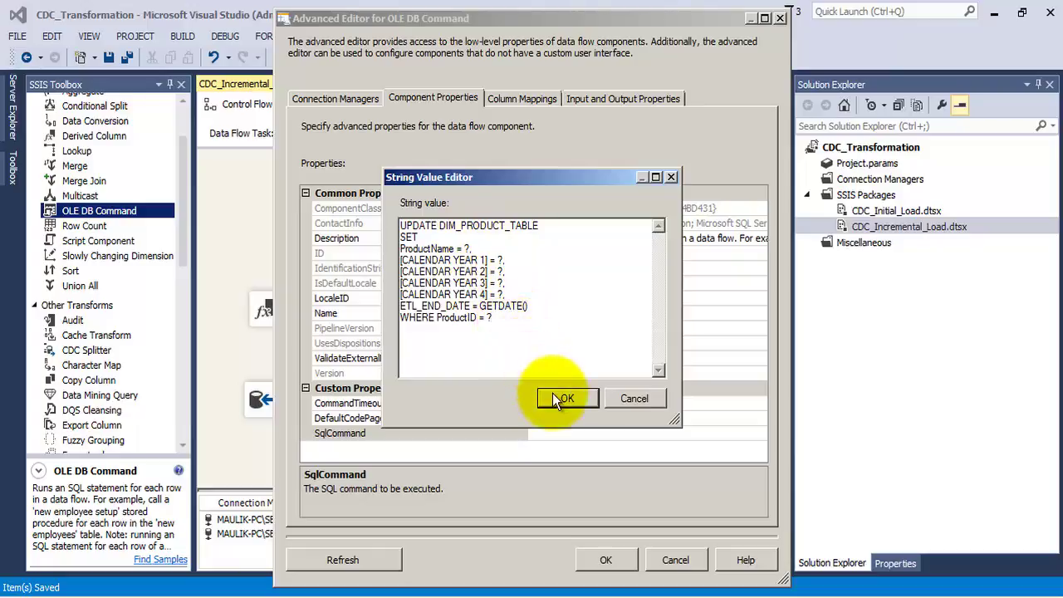
left_click_drag(492, 318, 435, 319)
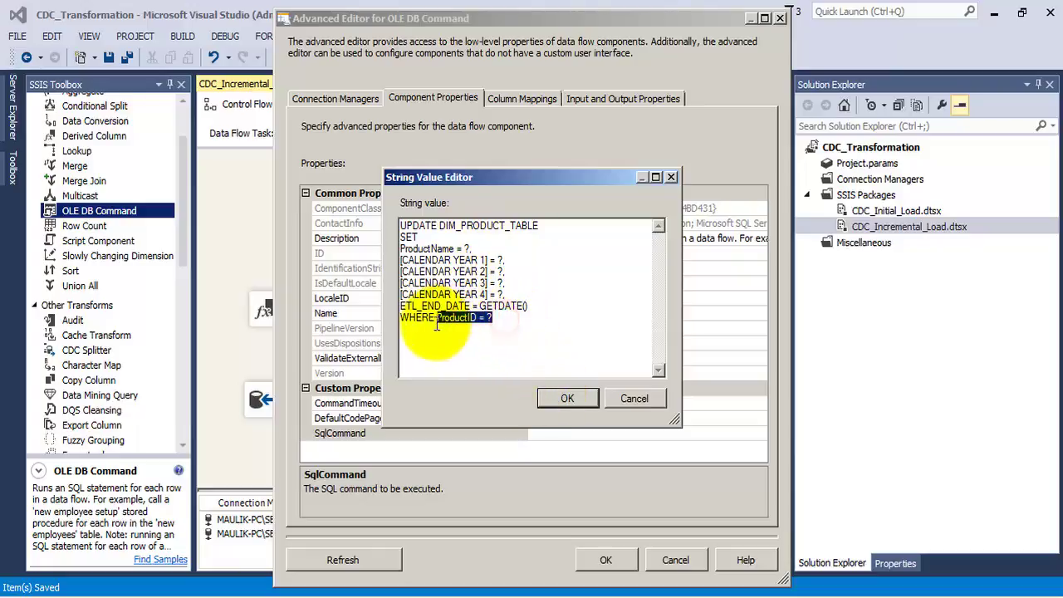
left_click(535, 327)
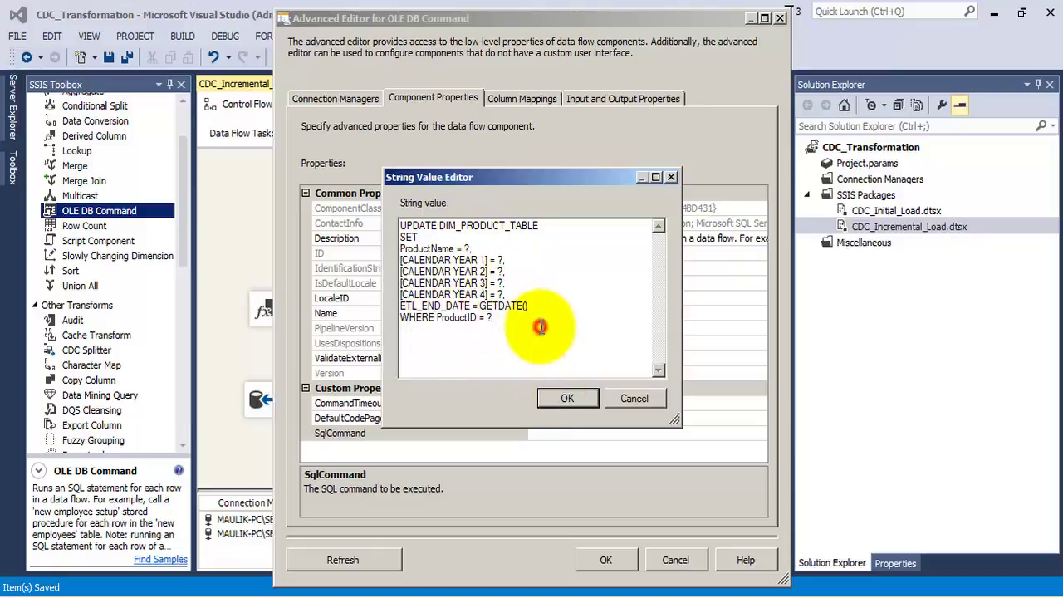
left_click(562, 401)
Map ProductName to Param_0, CALENDAR YEAR 1 to 4 to Param_1 to Param_4, and ProductID to Param_5, accept the command settings, and save all files.
left_click(514, 98)
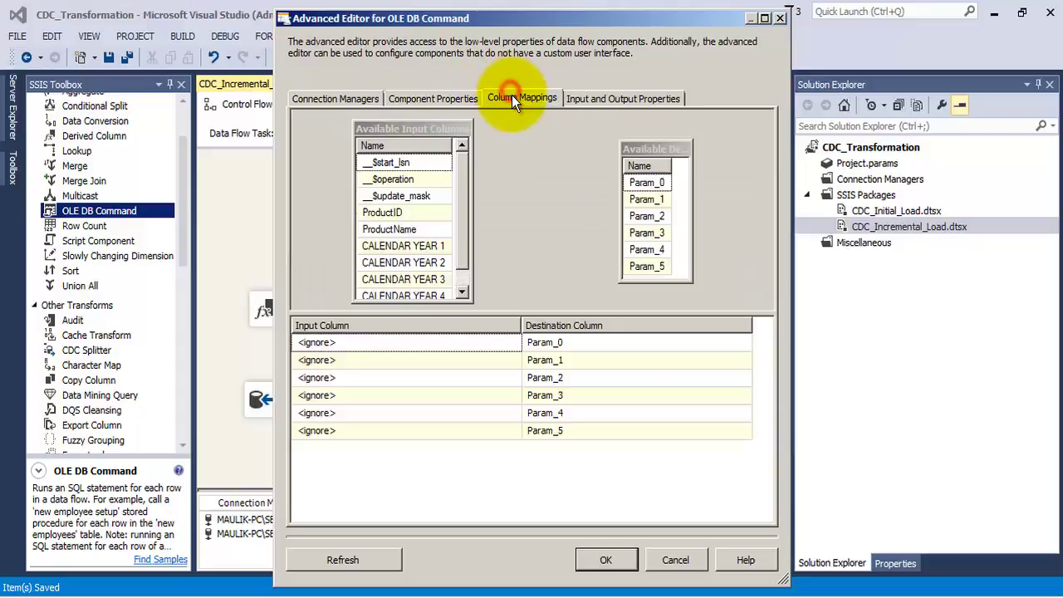
left_click(646, 266)
left_click(408, 212)
left_click_drag(409, 210, 637, 270)
left_click_drag(391, 229, 635, 184)
left_click_drag(432, 247, 638, 200)
left_click_drag(440, 265, 646, 217)
left_click_drag(442, 278, 641, 246)
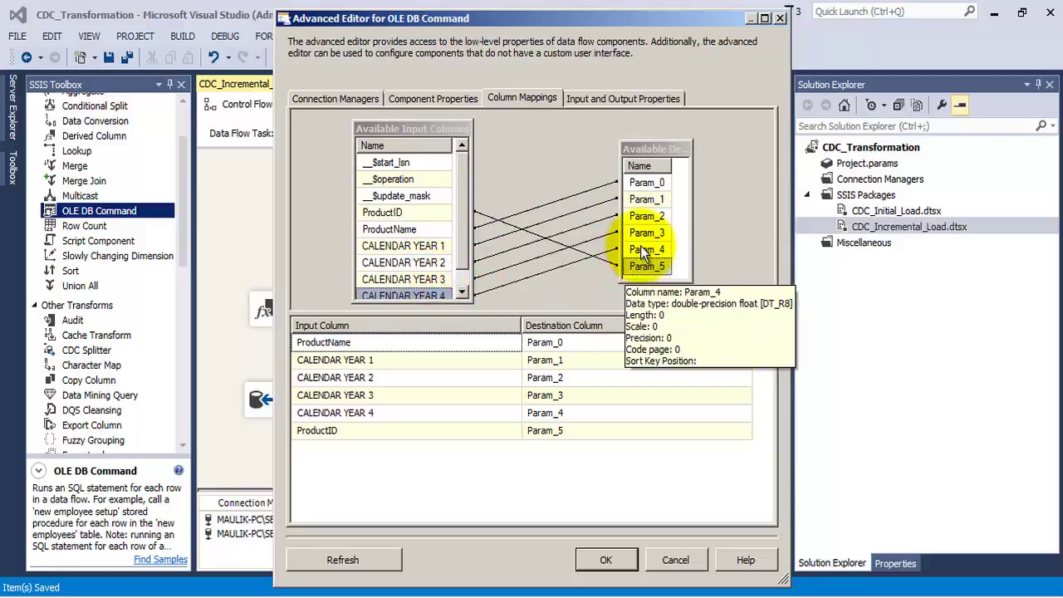
left_click_drag(463, 208, 459, 250)
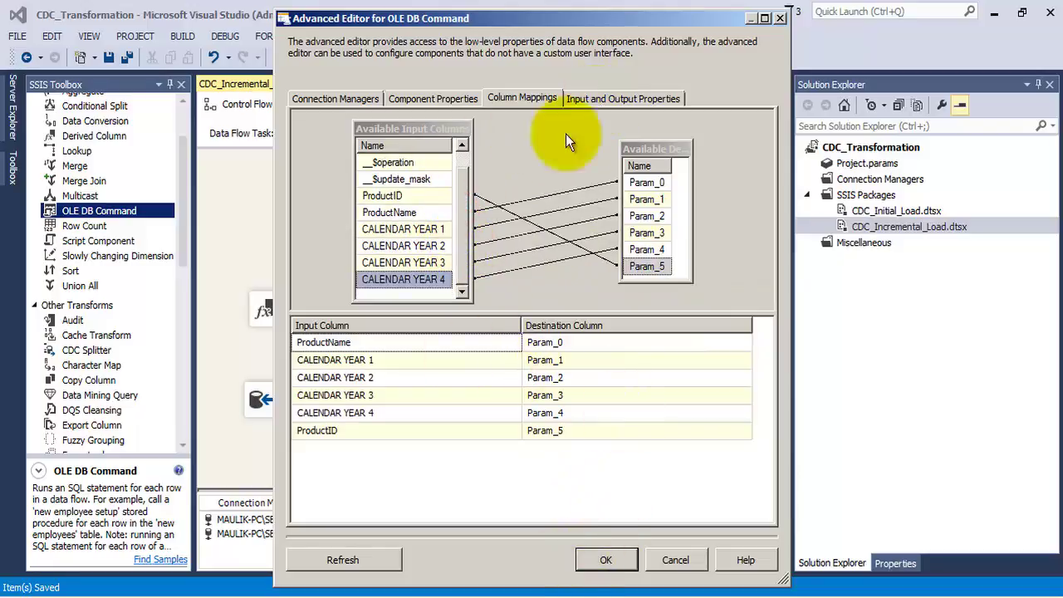
left_click(581, 96)
left_click(538, 96)
left_click(603, 559)
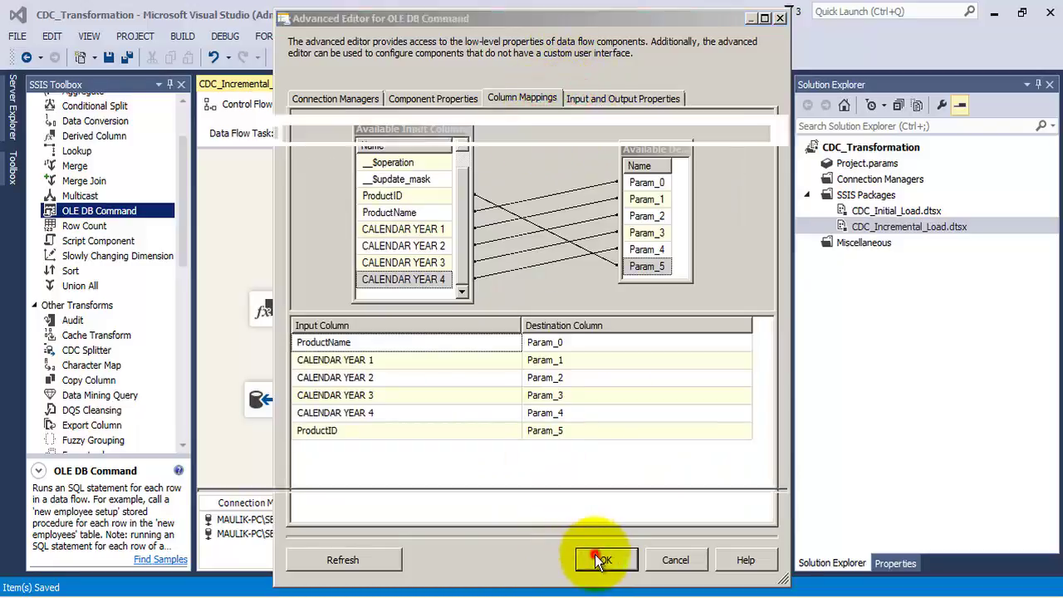
left_click(127, 58)
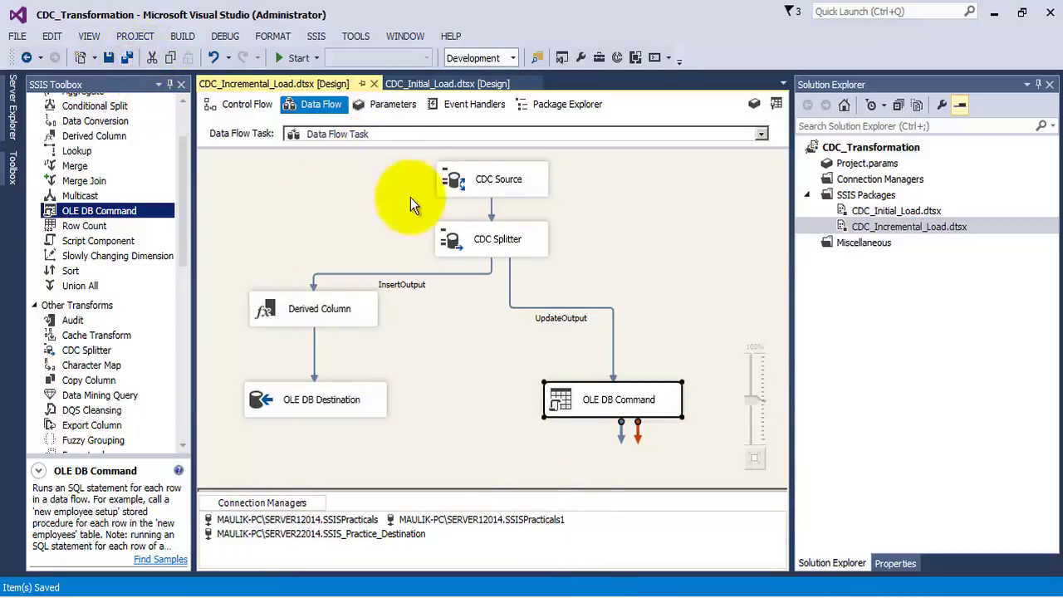
left_click(635, 262)
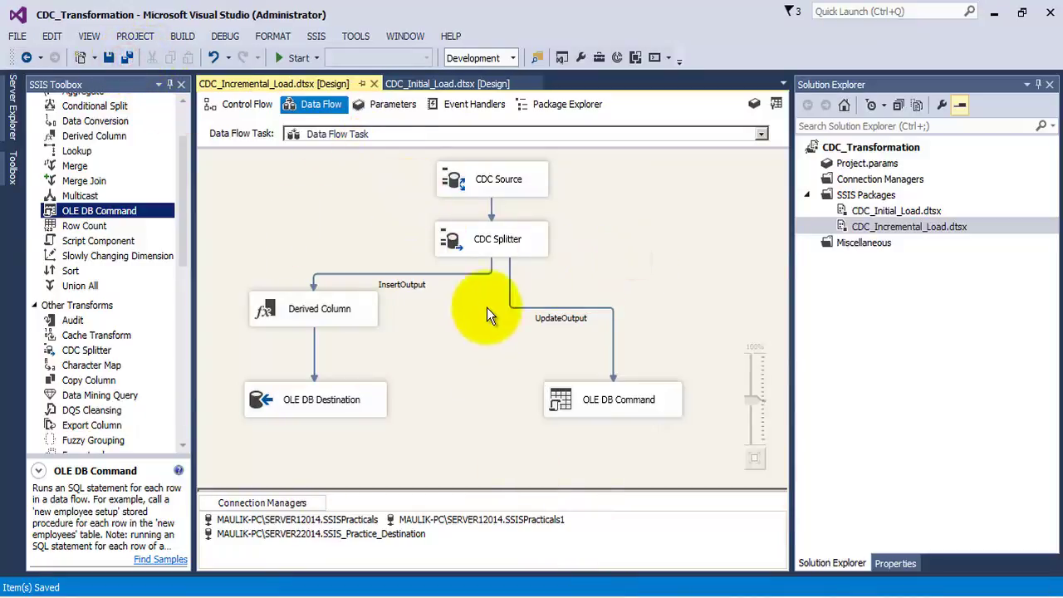
Switch to SQL Server Management Studio and open dbo.OLTP_PRODUCT_TABLE in the SERVER12014 SSISPracticals database for row editing.
left_click(242, 596)
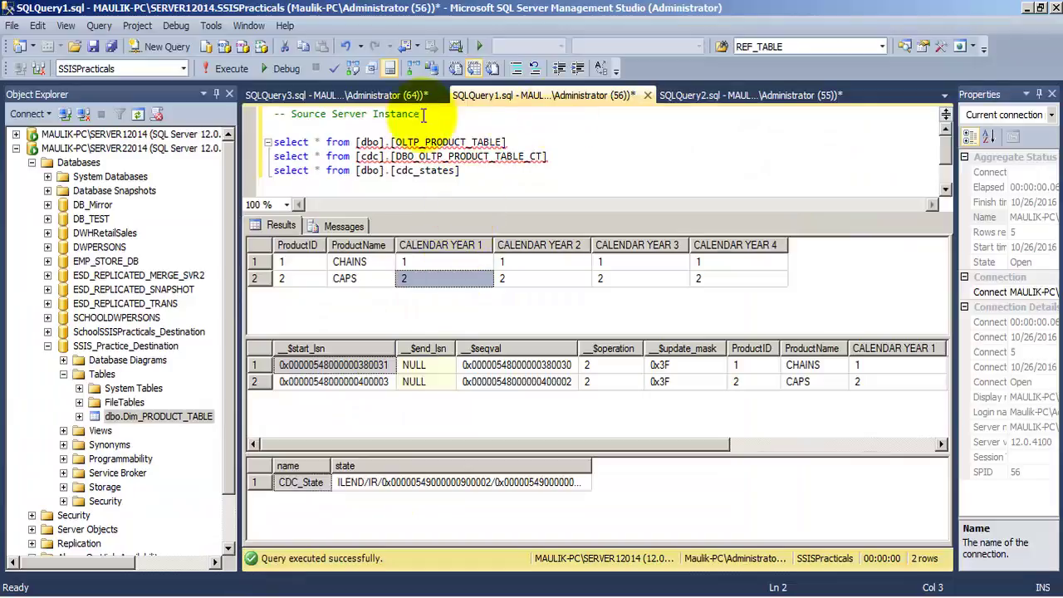
left_click(677, 96)
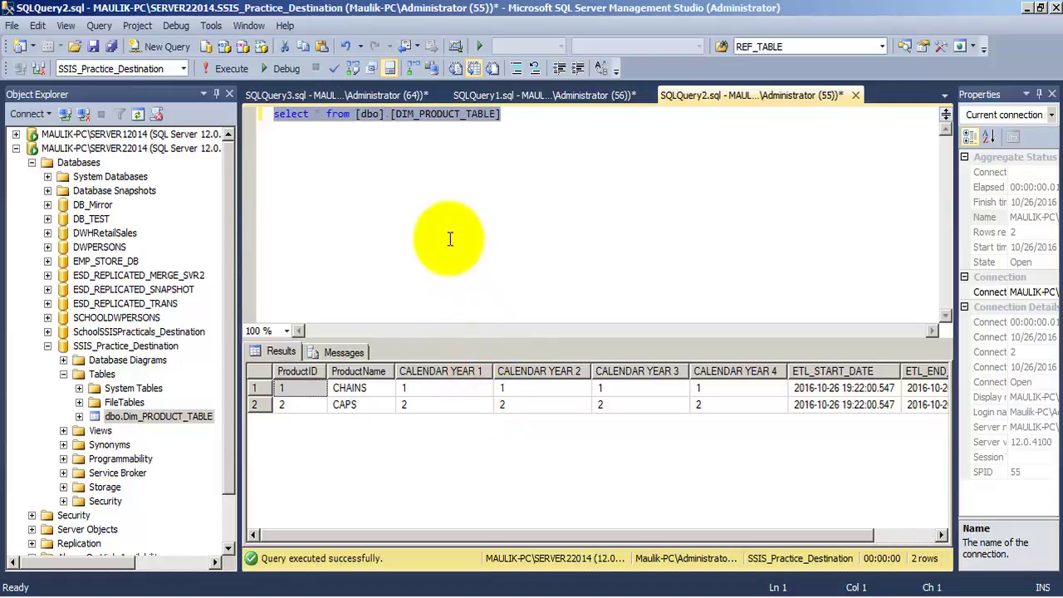
left_click(17, 135)
scroll(180, 377, "down", 5)
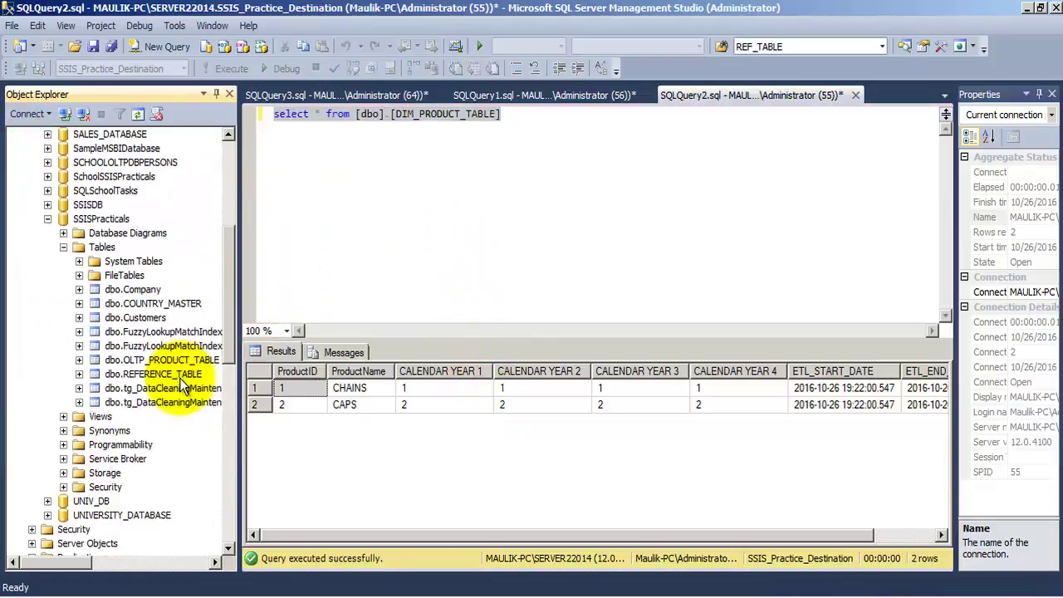
left_click(148, 359)
right_click(148, 360)
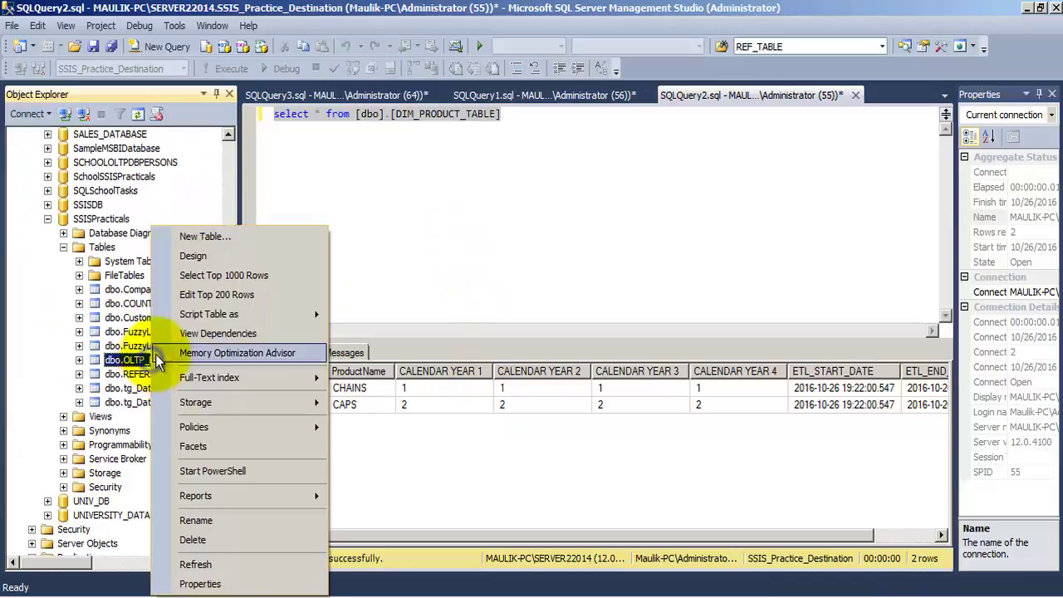
left_click(211, 298)
Add a row to OLTP_PRODUCT_TABLE with ProductID 3, ProductName Toothpaste, and 3 in all four CALENDAR YEAR columns.
left_click(290, 170)
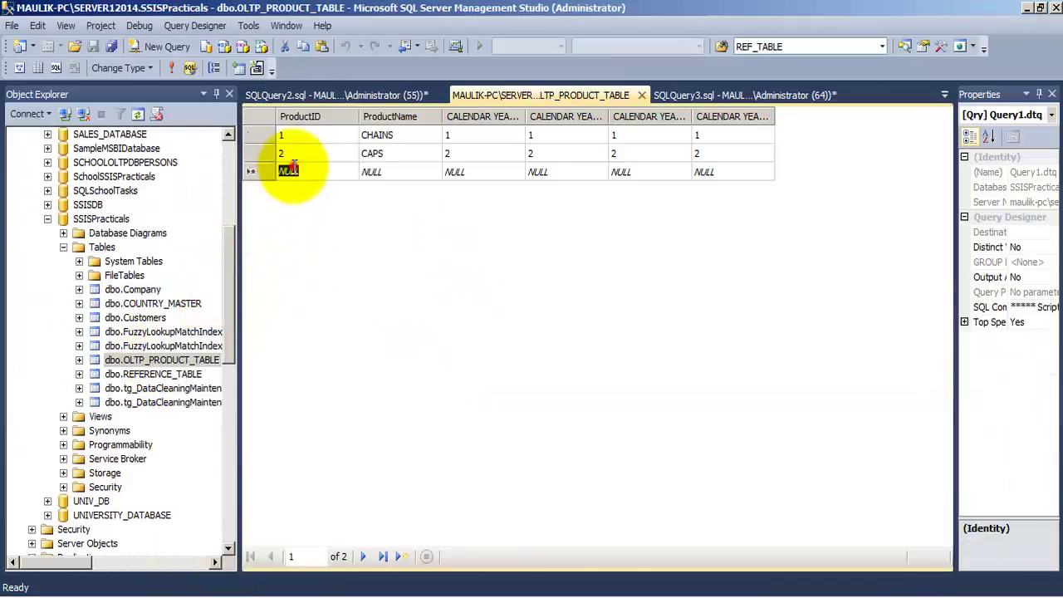
type("3")
key("Tab")
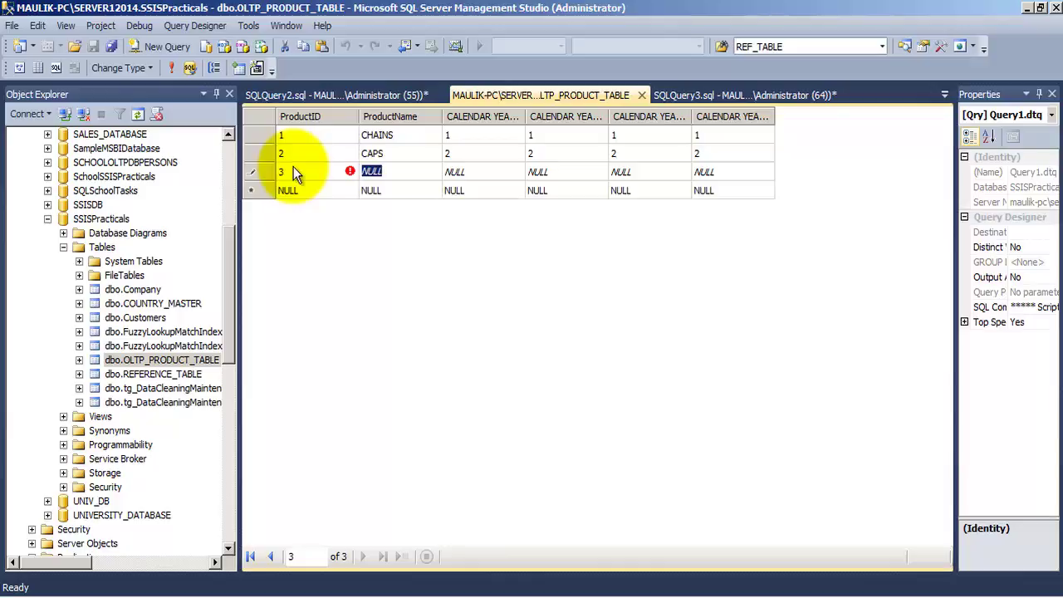
type("Toot")
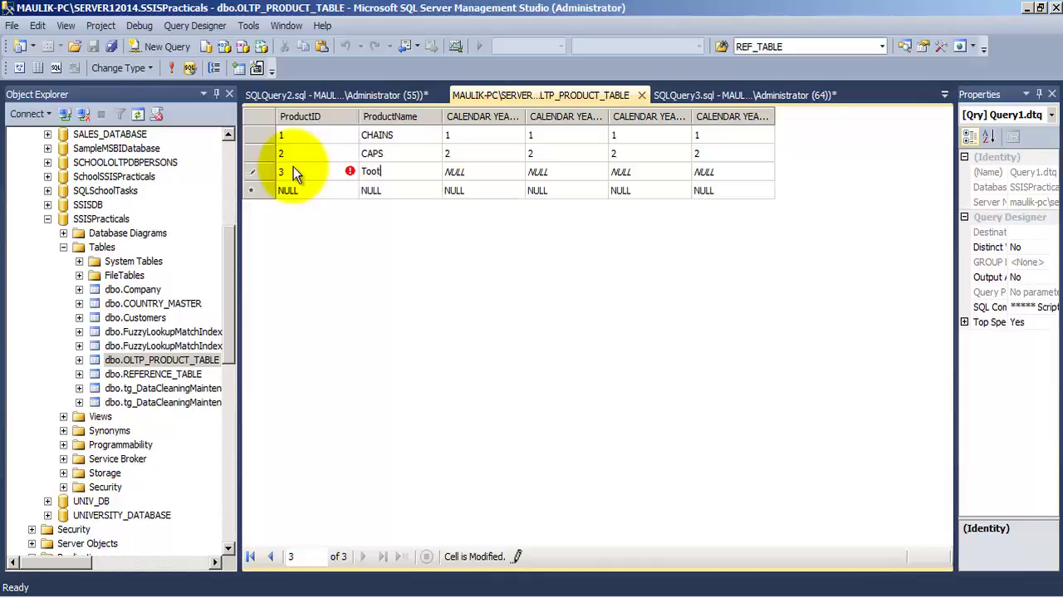
type("hpaste")
key("Tab")
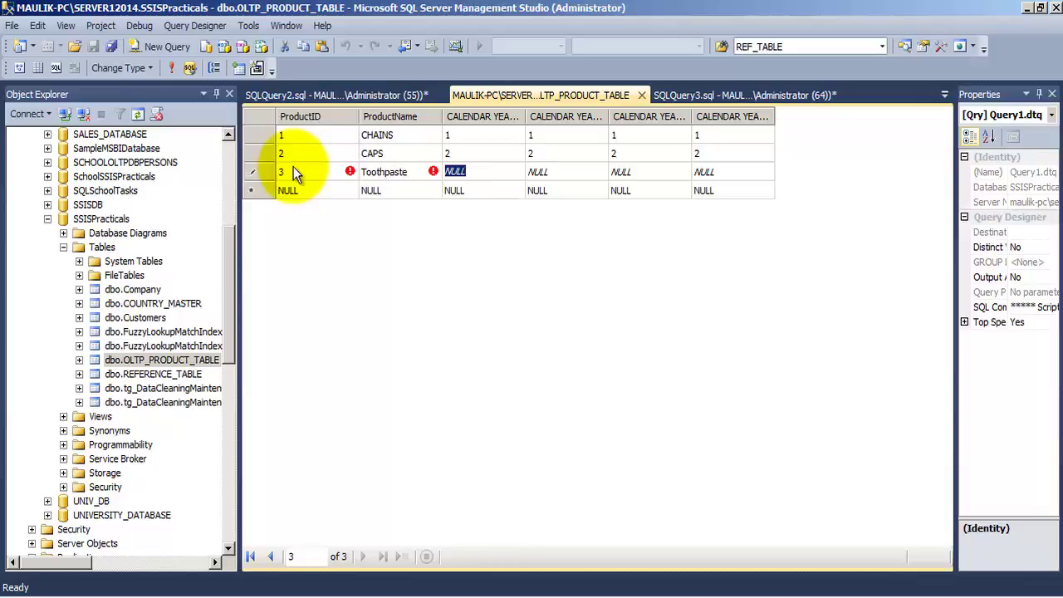
type("3")
key("Tab")
type("3")
key("Tab")
type("3")
key("Tab")
type("3")
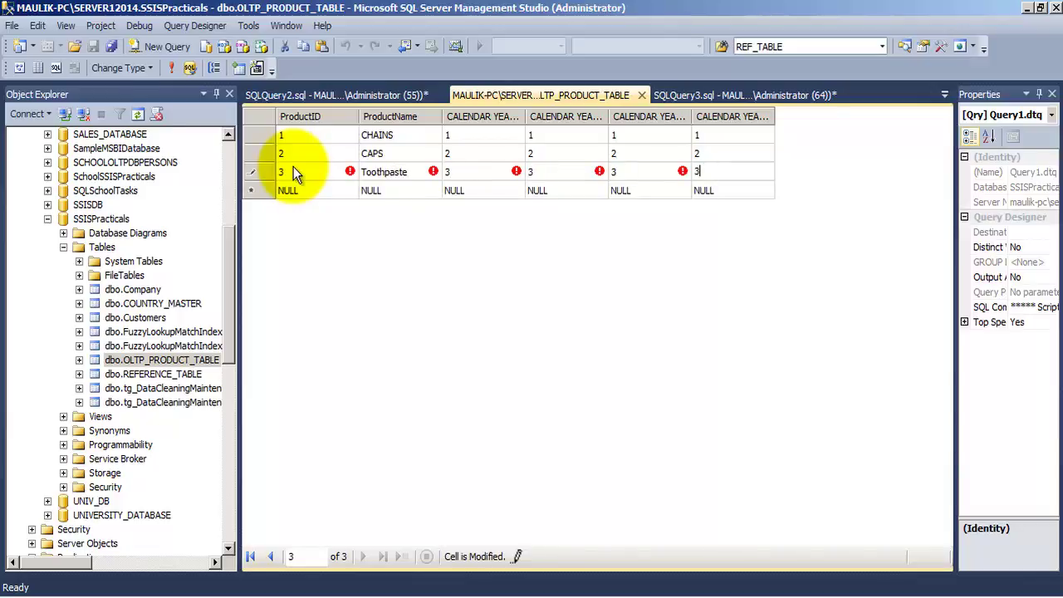
Change the ProductName of ProductID 2 to UpdatedCAPS, refresh the table rows, and close the row editor.
key("Up")
key("shift+Tab")
key("shift+Tab")
key("shift+Tab")
key("shift+Tab")
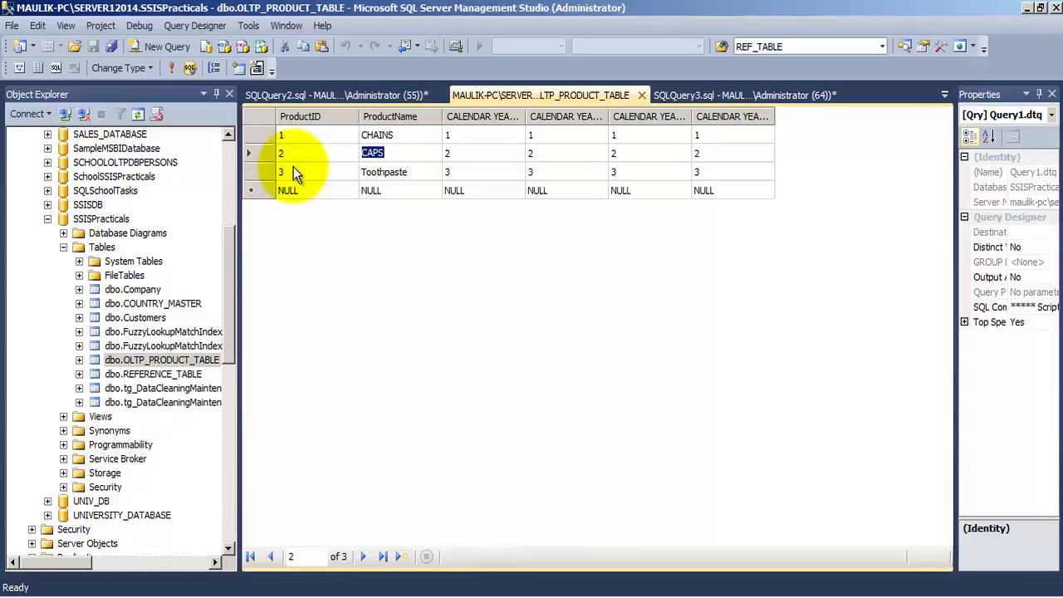
key("F2")
key("Home")
type("Upda")
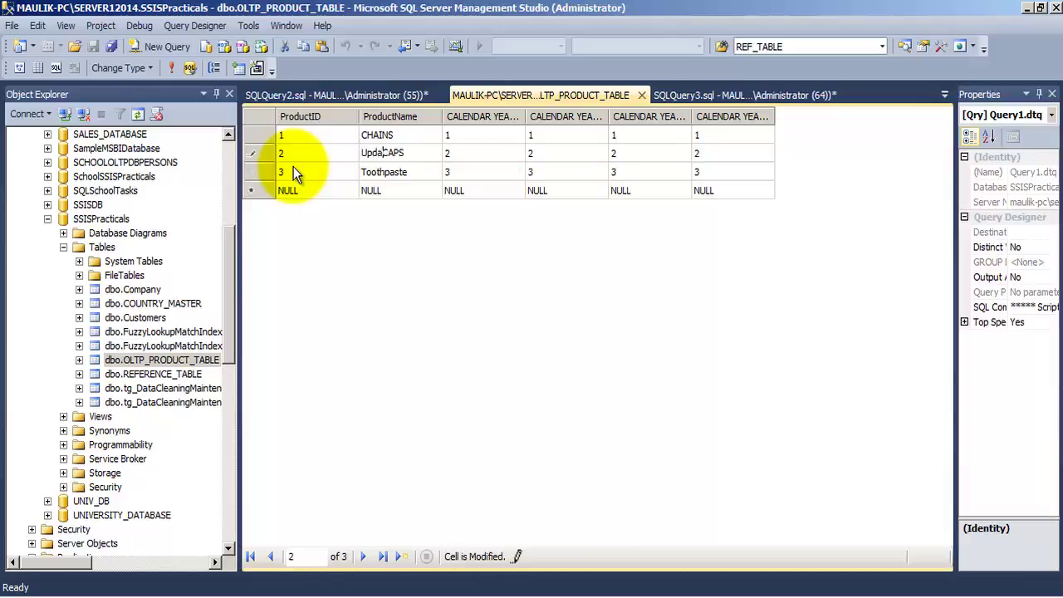
type("ted")
key("Tab")
key("Tab")
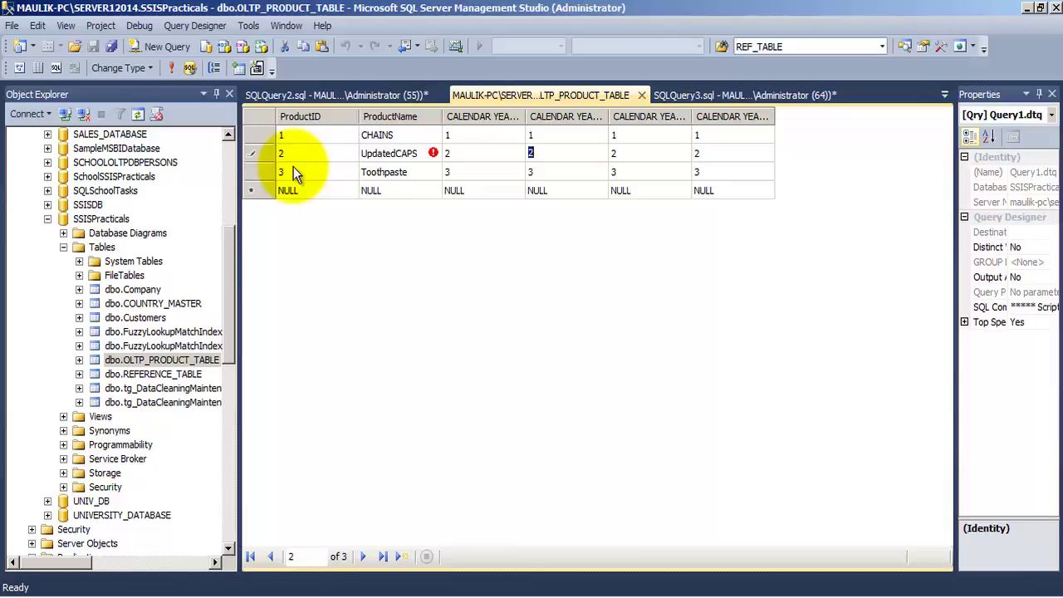
left_click(386, 172)
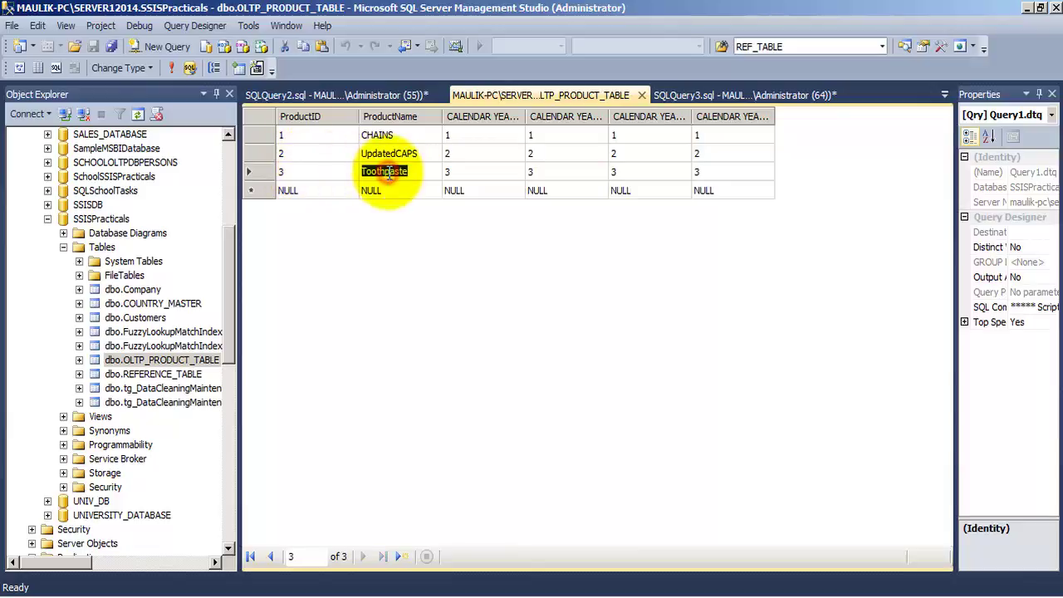
left_click(170, 68)
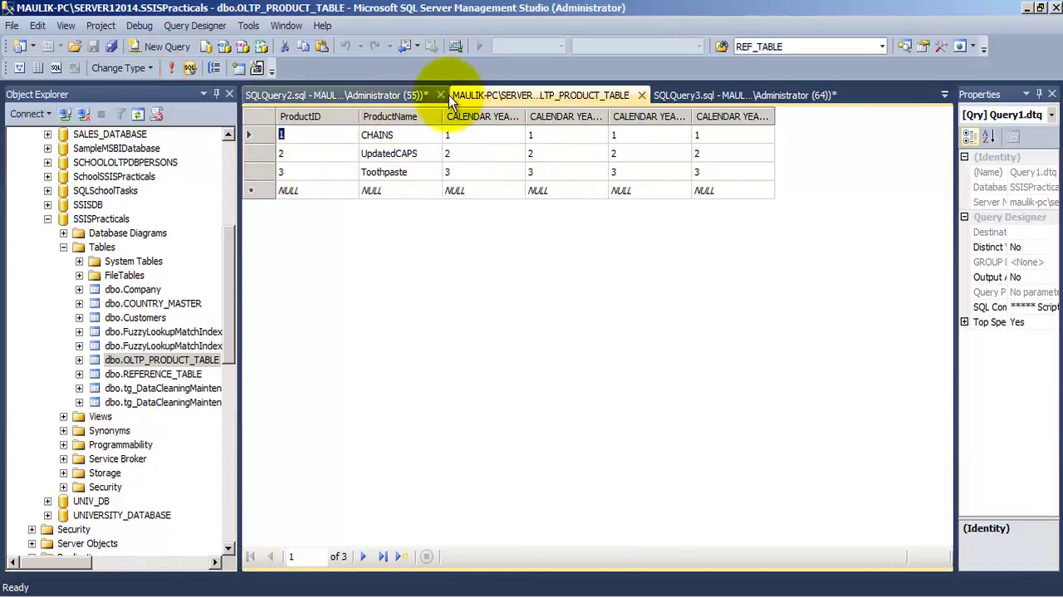
left_click(641, 95)
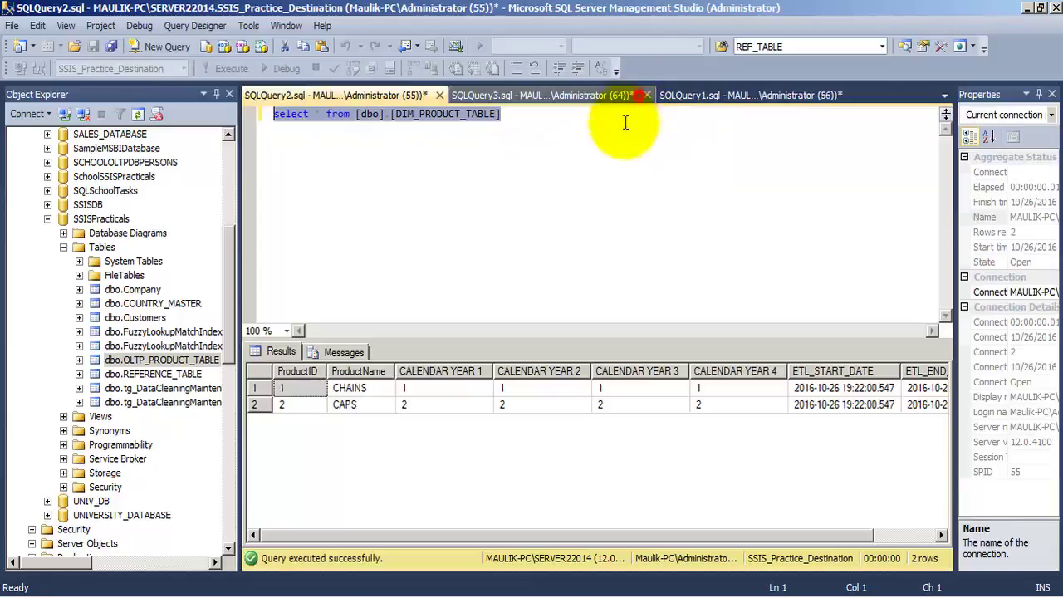
Run the three source-server select queries on OLTP_PRODUCT_TABLE, DBO_OLTP_PRODUCT_TABLE_CT and cdc_states in SQLQuery1.sql.
left_click(541, 96)
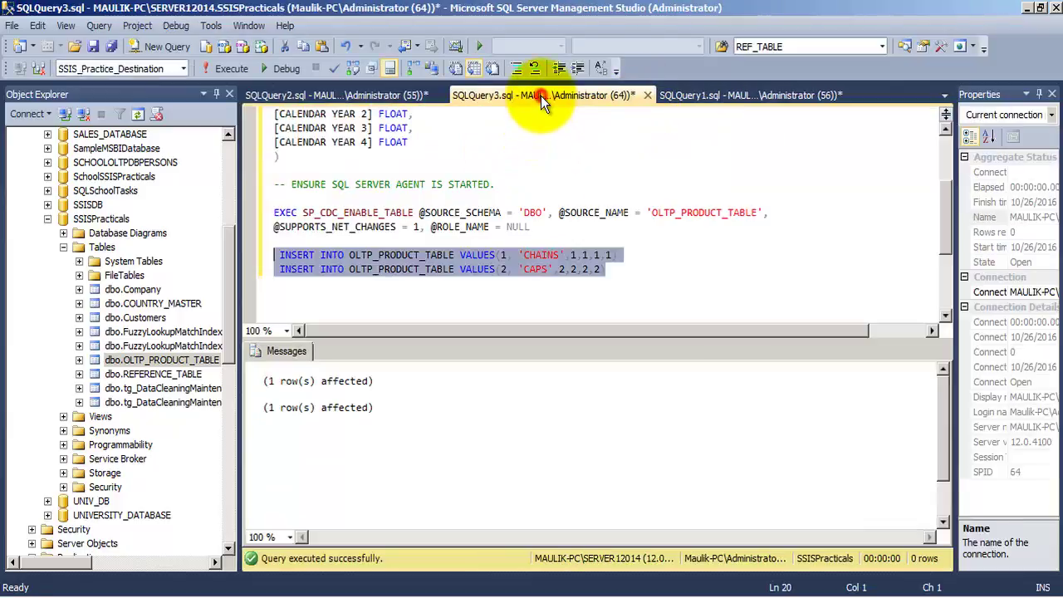
left_click(708, 89)
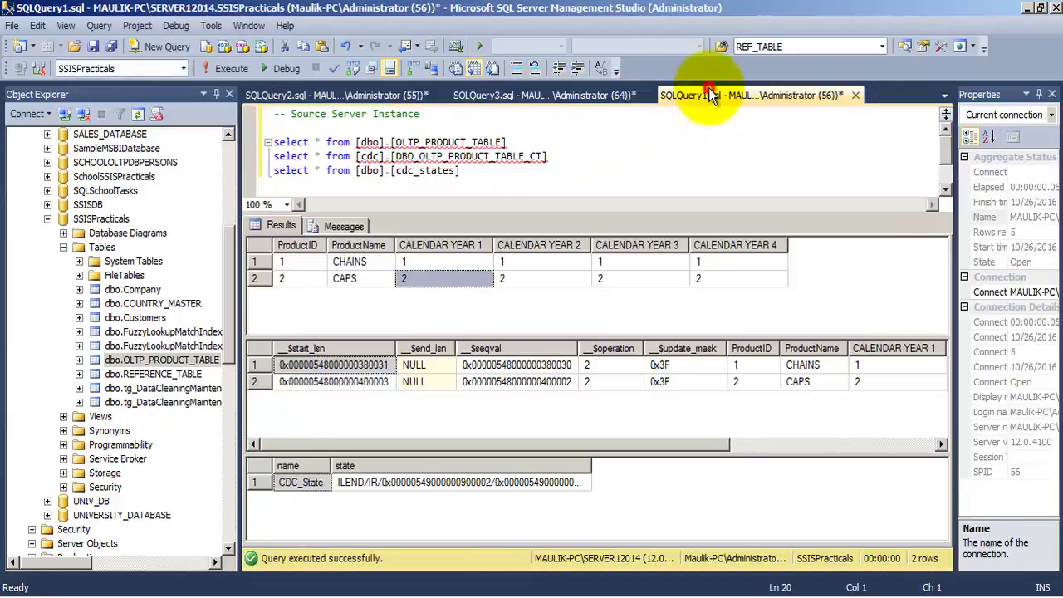
left_click_drag(498, 176, 199, 152)
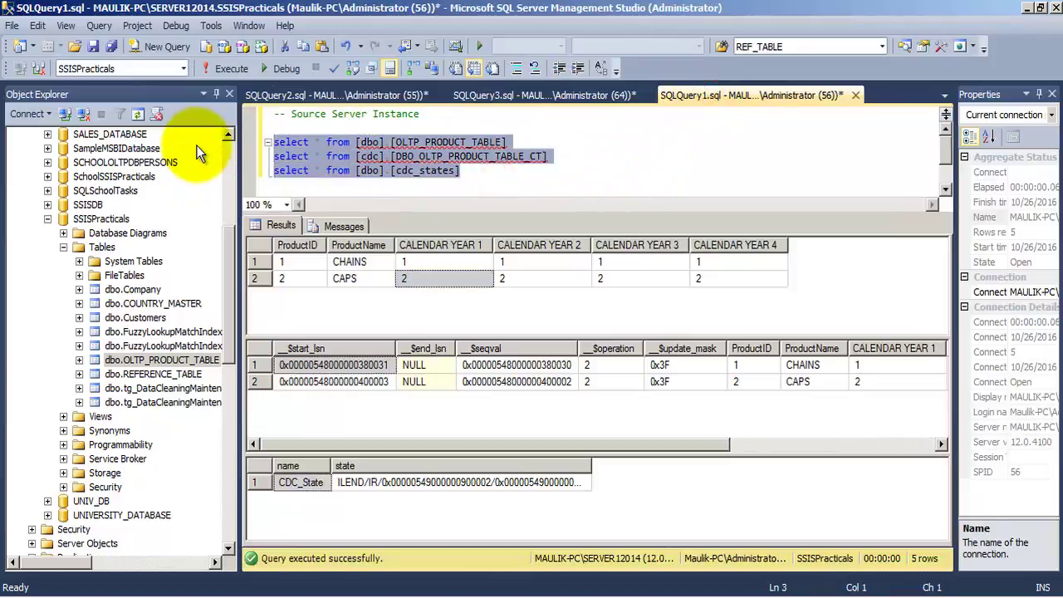
key("F5")
left_click(231, 68)
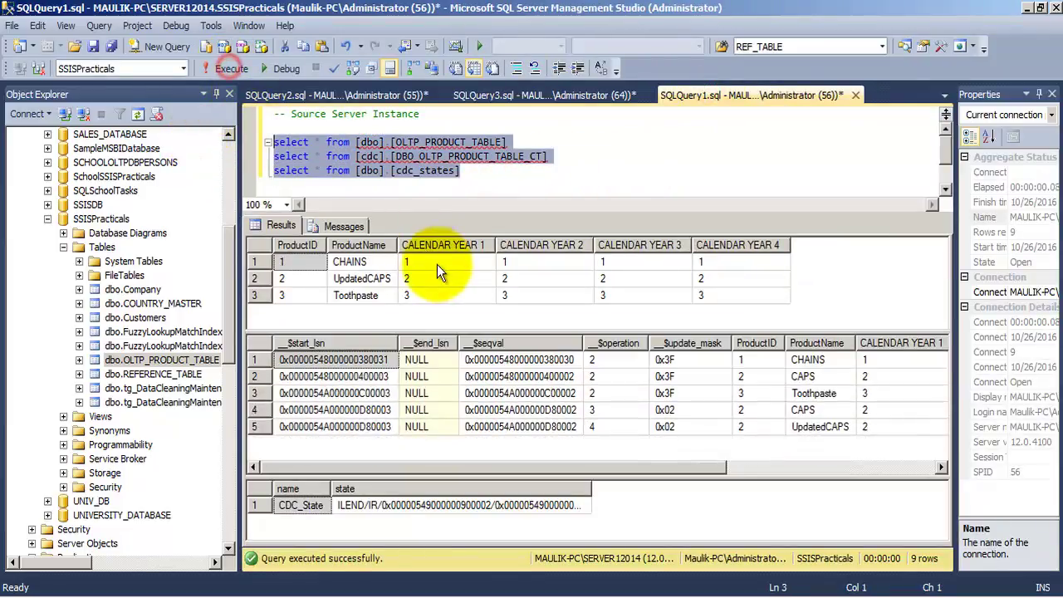
Examine the source product rows and the __$operation codes recorded for the Toothpaste insert and the CAPS update in the change table.
left_click(353, 264)
left_click(366, 279)
left_click(372, 297)
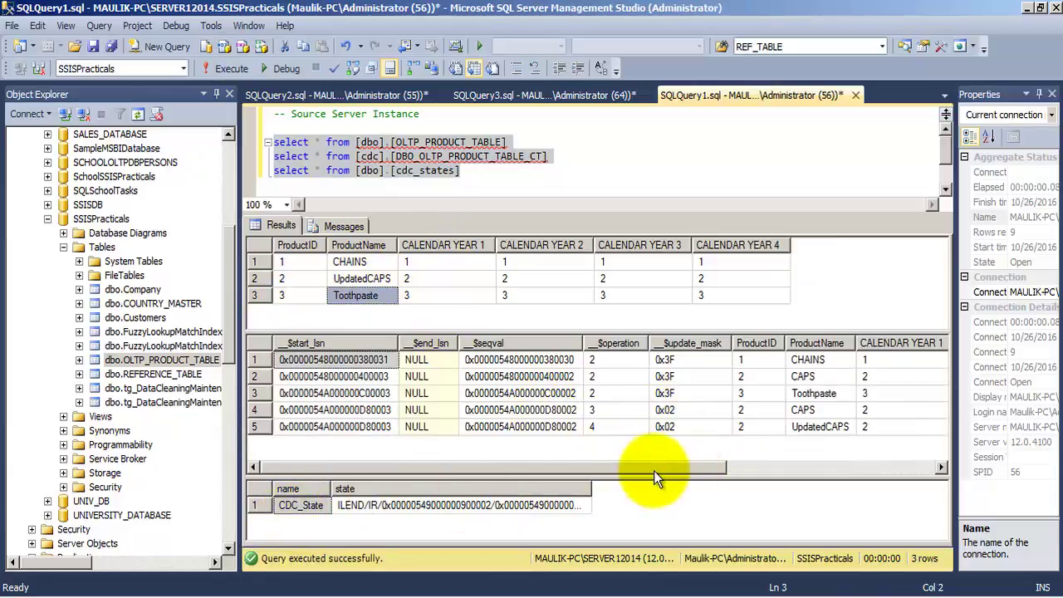
left_click_drag(653, 471, 783, 470)
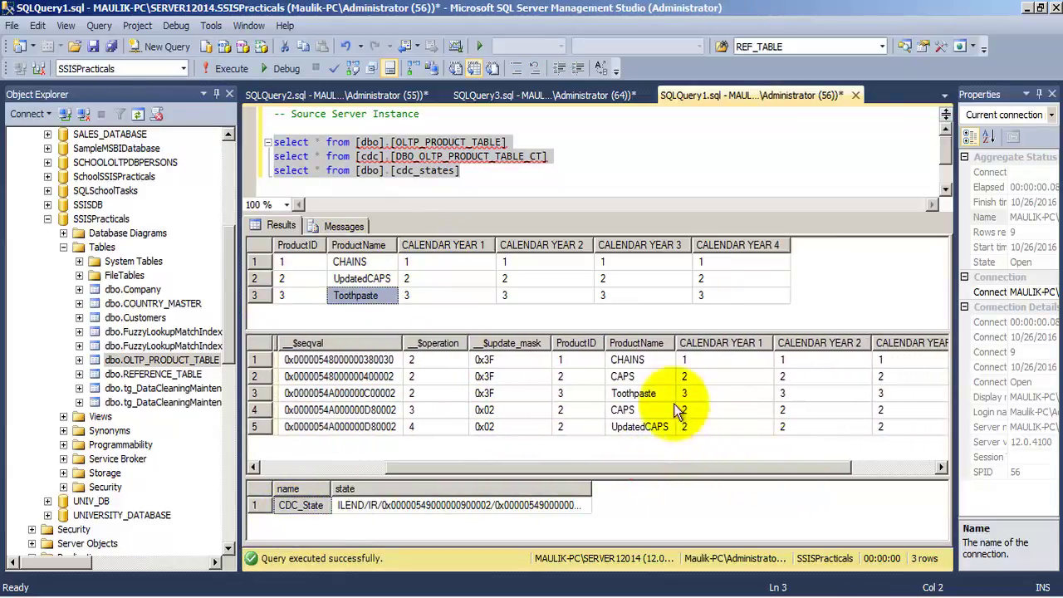
left_click(433, 363)
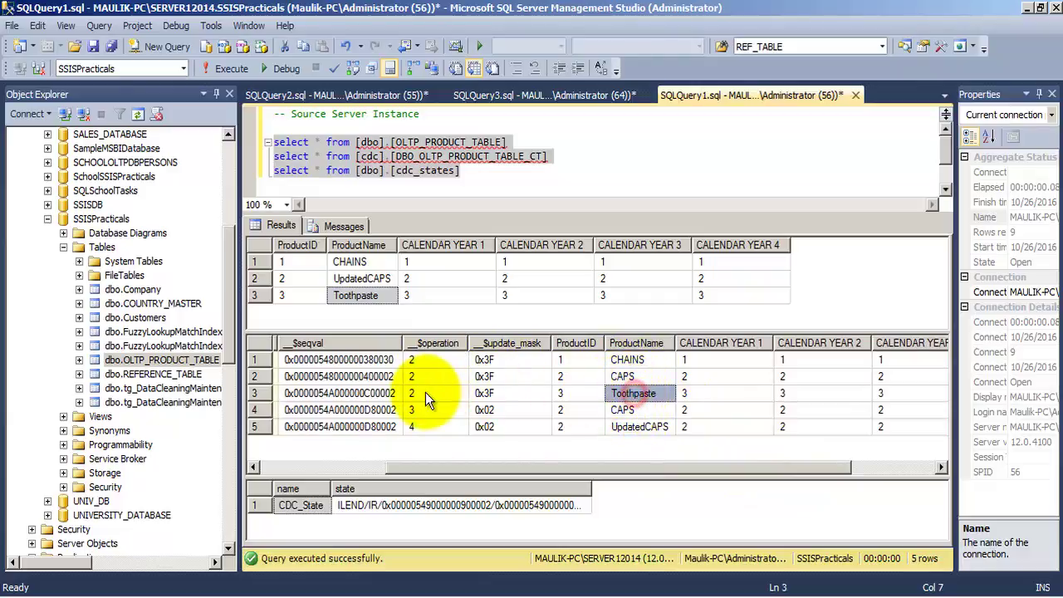
left_click(625, 408)
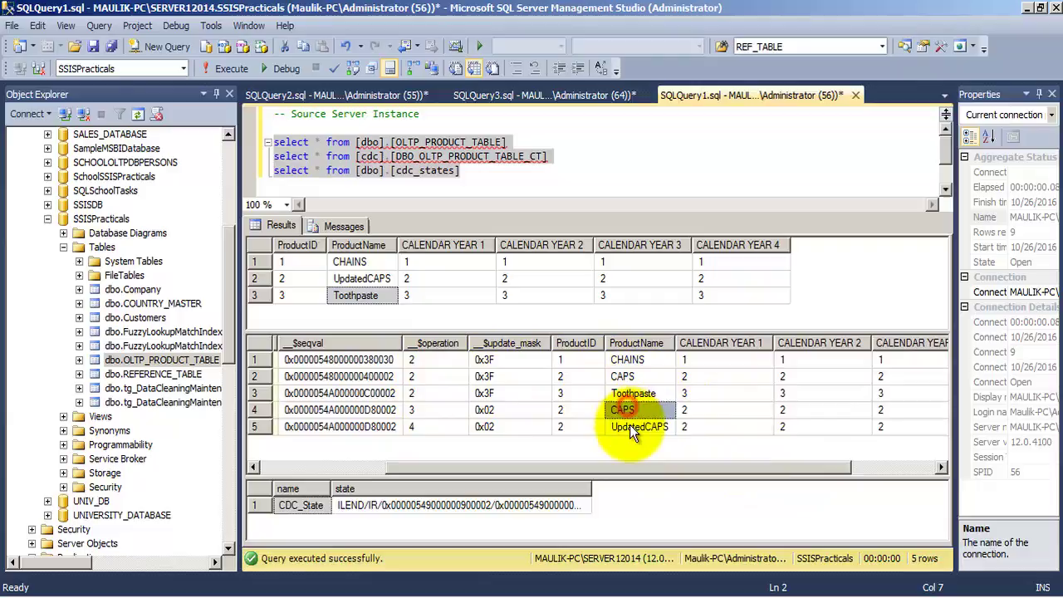
left_click(412, 359)
left_click(415, 408)
left_click(425, 428)
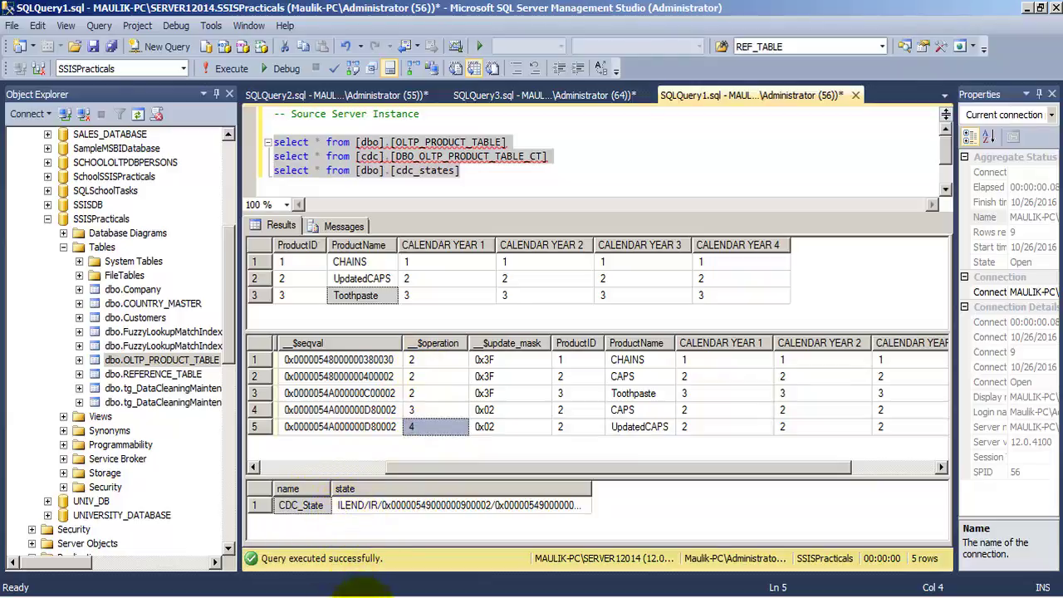
Switch to Visual Studio and enable data viewers on the CDC Source to CDC Splitter path and the UpdateOutput path.
left_click(362, 597)
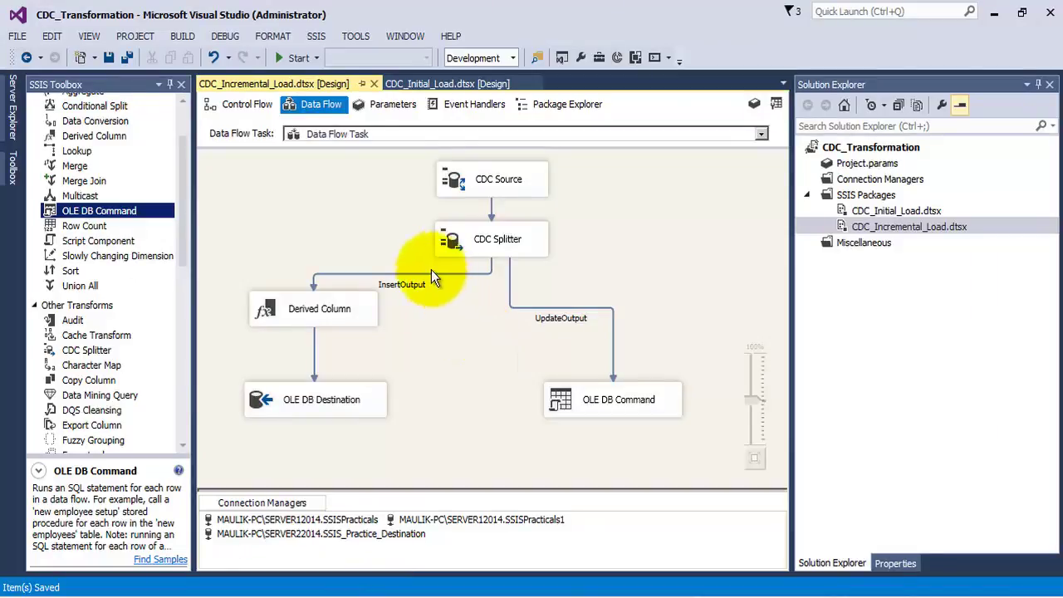
right_click(489, 211)
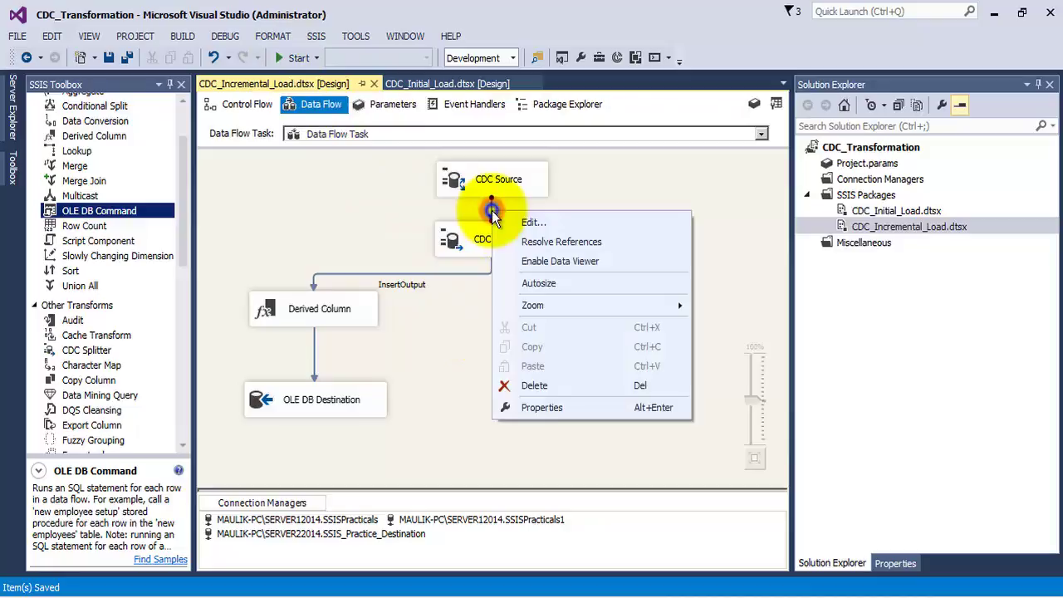
left_click(527, 255)
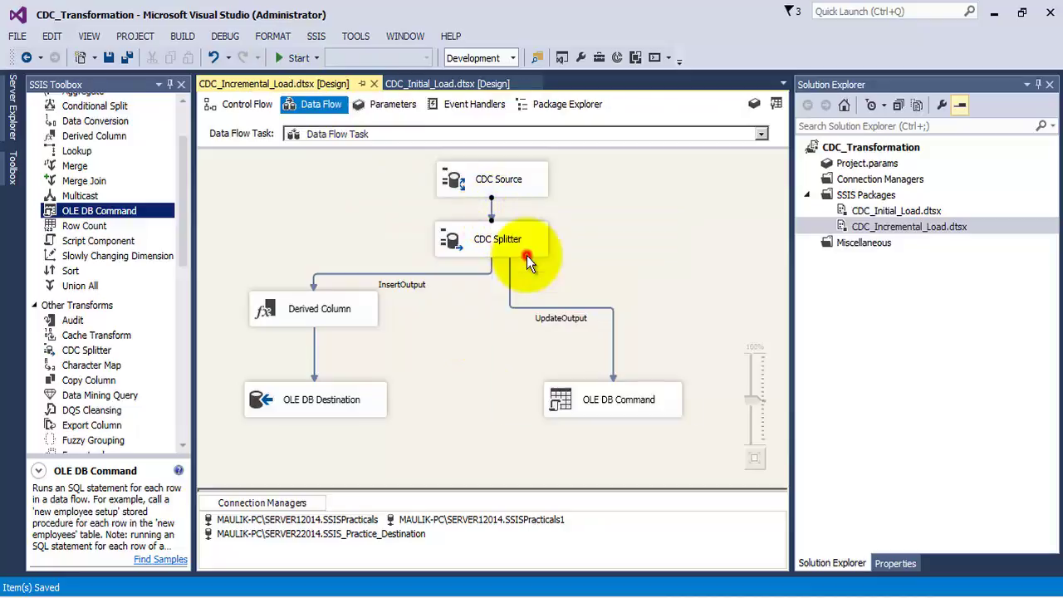
right_click(613, 341)
left_click(665, 391)
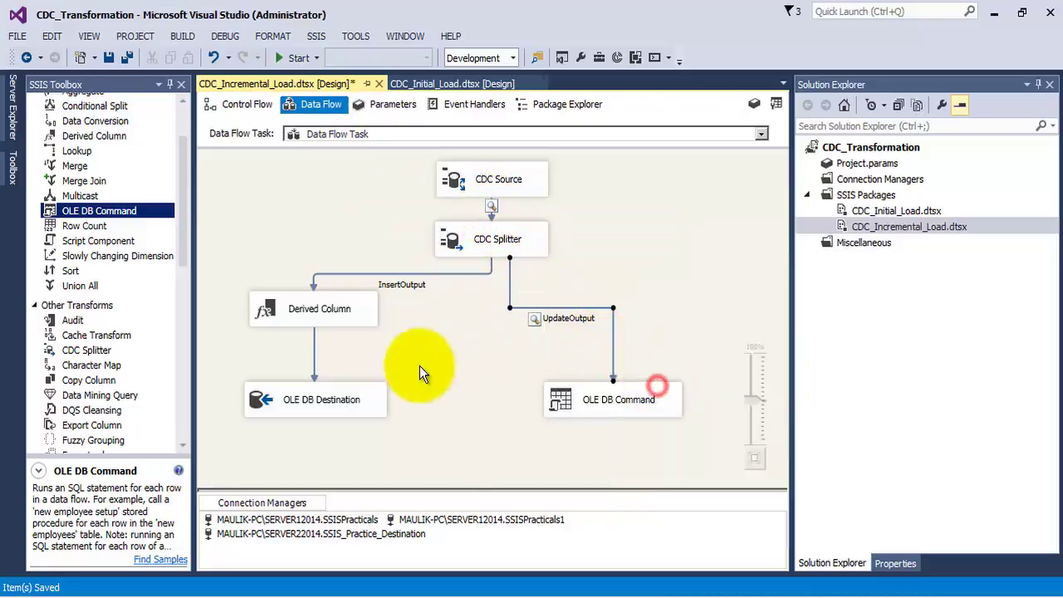
Enable a data viewer on the path from Derived Column to OLE DB Destination.
left_click(316, 357)
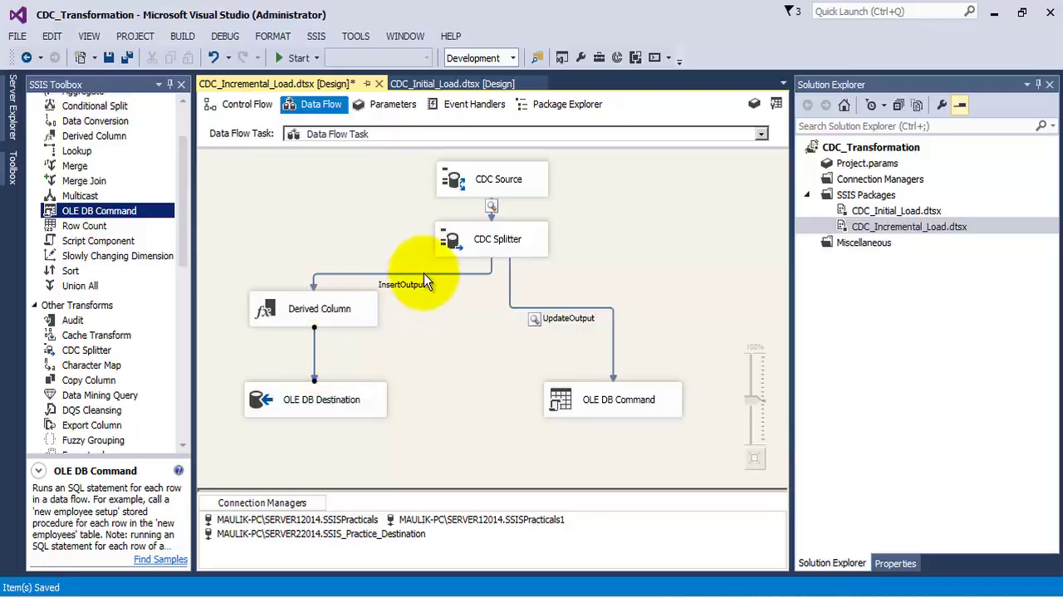
right_click(315, 359)
left_click(318, 363)
right_click(315, 361)
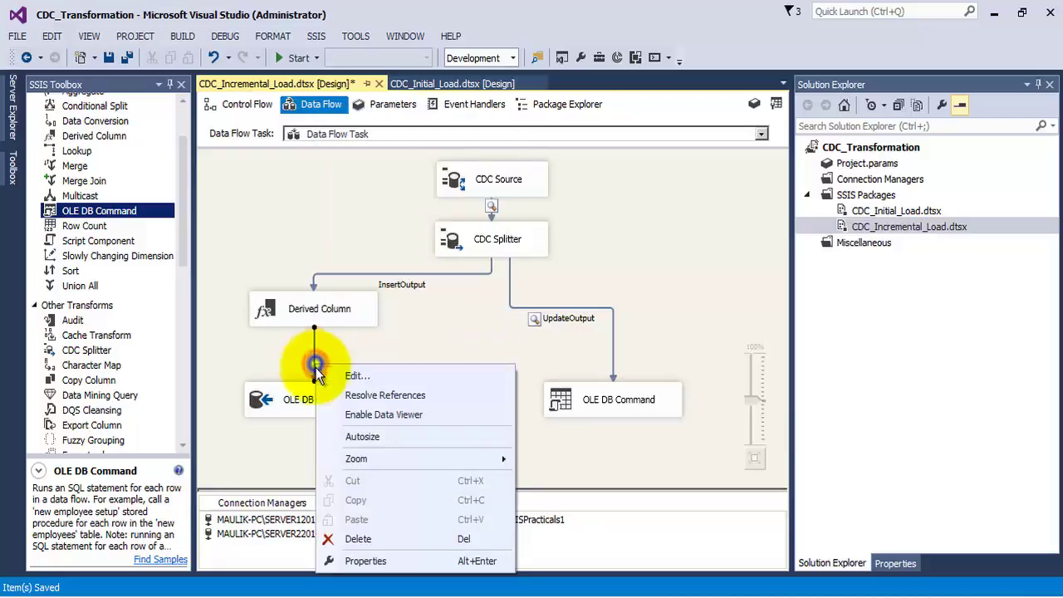
left_click(381, 416)
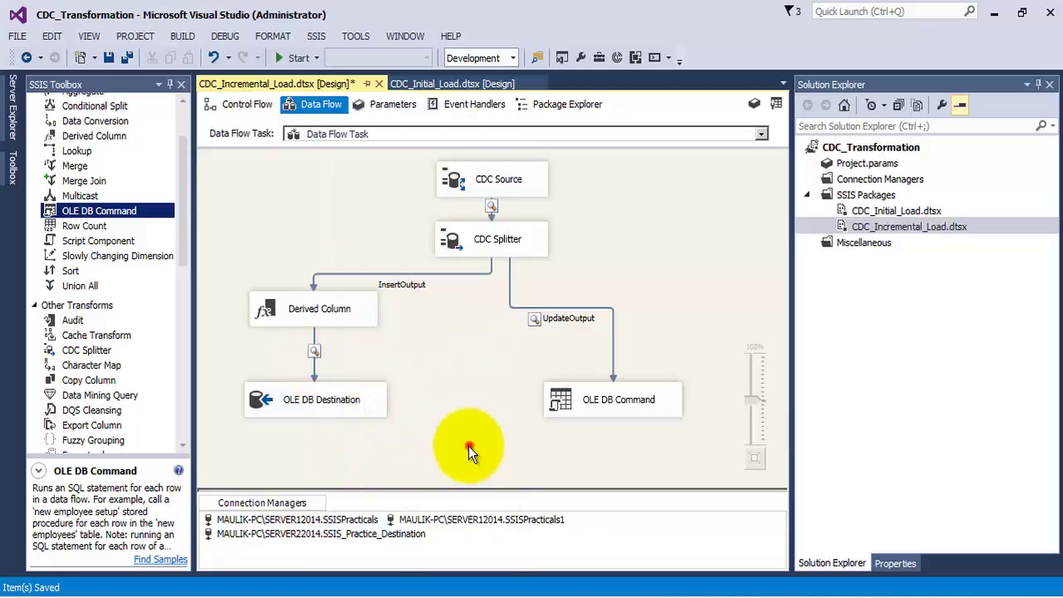
left_click(468, 446)
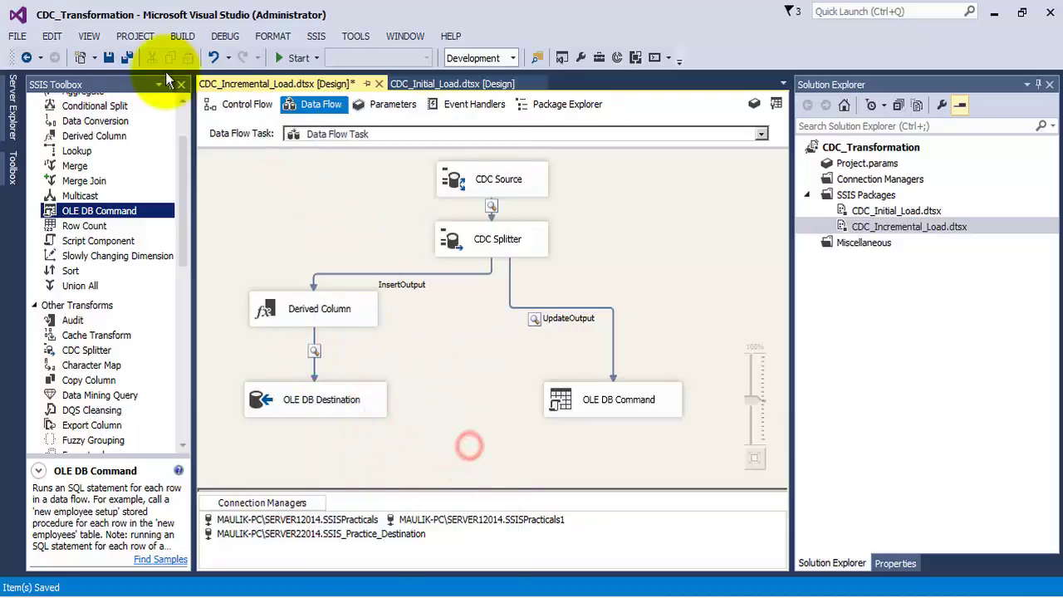
Run the CDC_Incremental_Load package, stop debugging, and run it again.
left_click(282, 56)
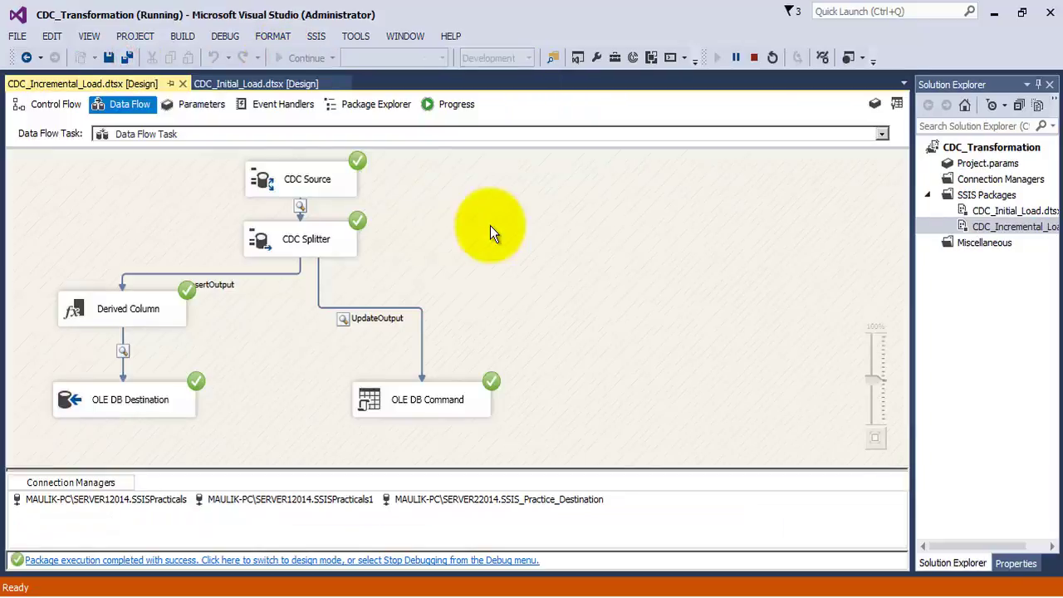
left_click(755, 58)
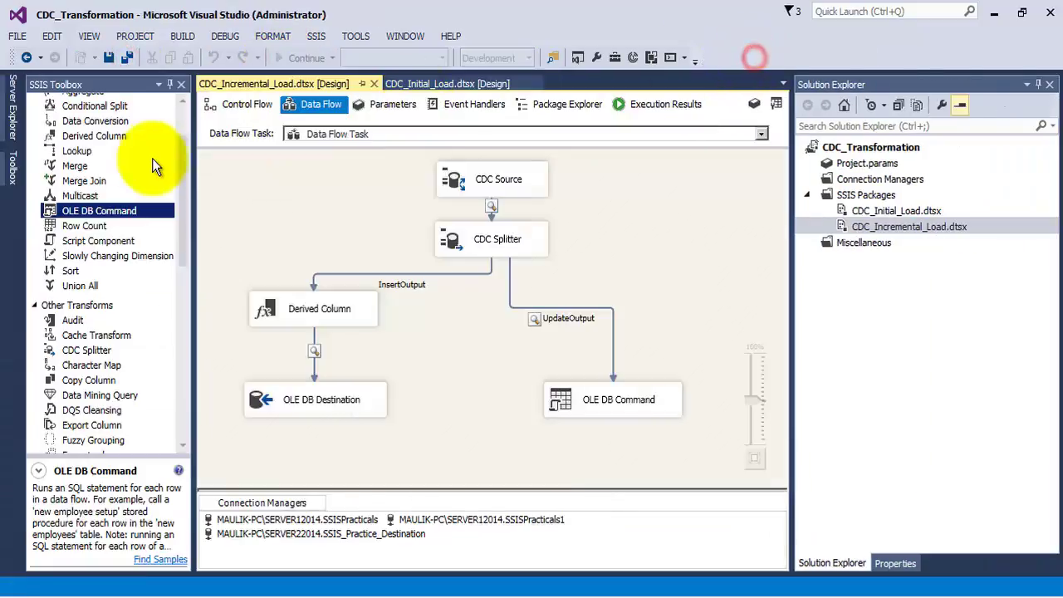
left_click(287, 59)
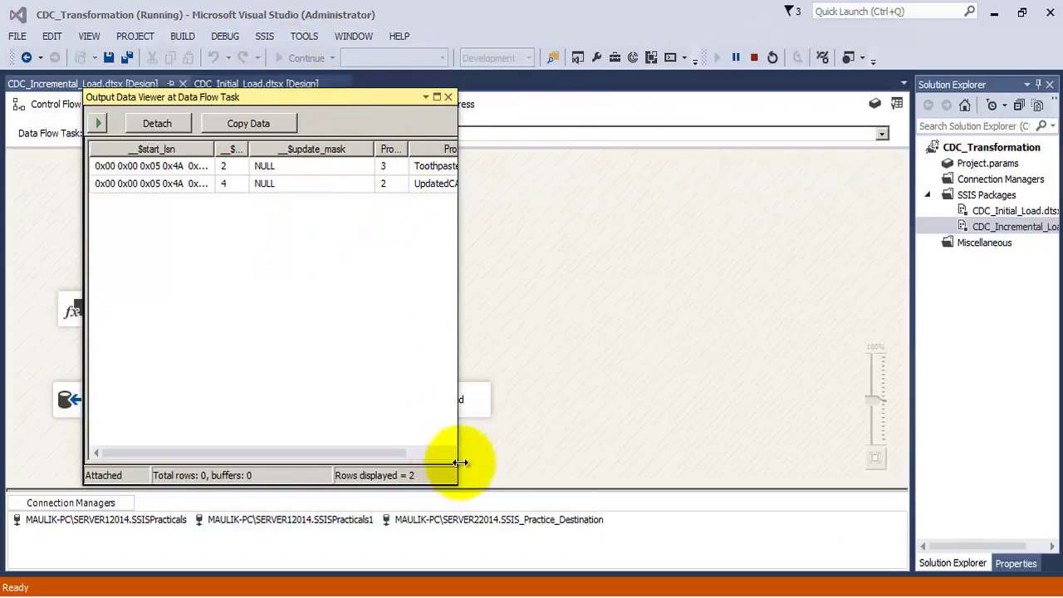
Widen the CDC Source output data viewer, inspect the Toothpaste and UpdatedCAPS rows, and let the data flow continue.
left_click_drag(459, 461, 768, 399)
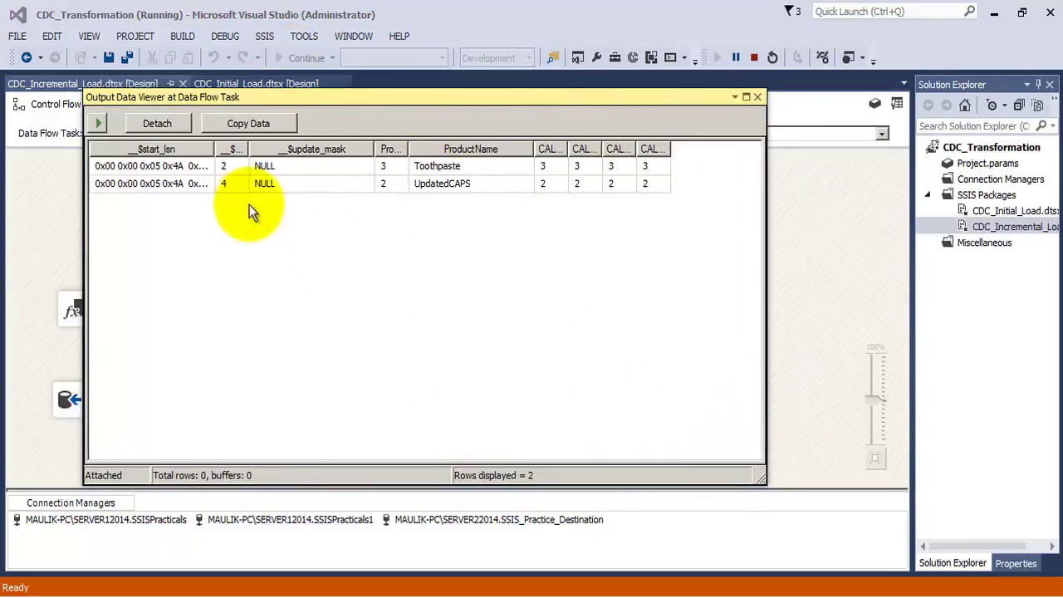
left_click(435, 167)
left_click(441, 183)
left_click(96, 125)
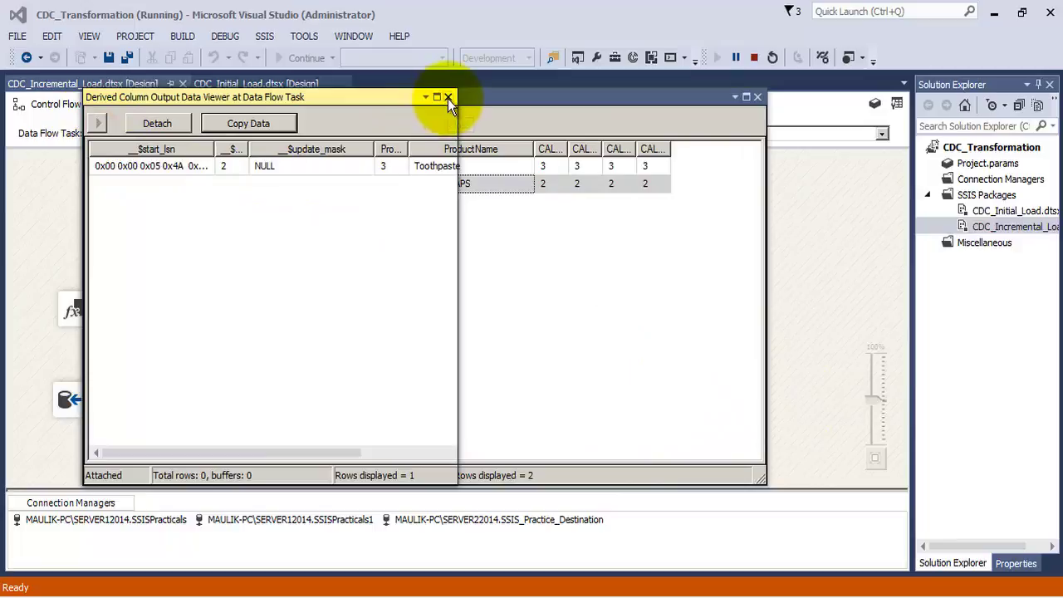
Continue the data flow past the UpdateOutput data viewer, close all the data viewers, and stop debugging.
left_click(448, 98)
left_click(97, 123)
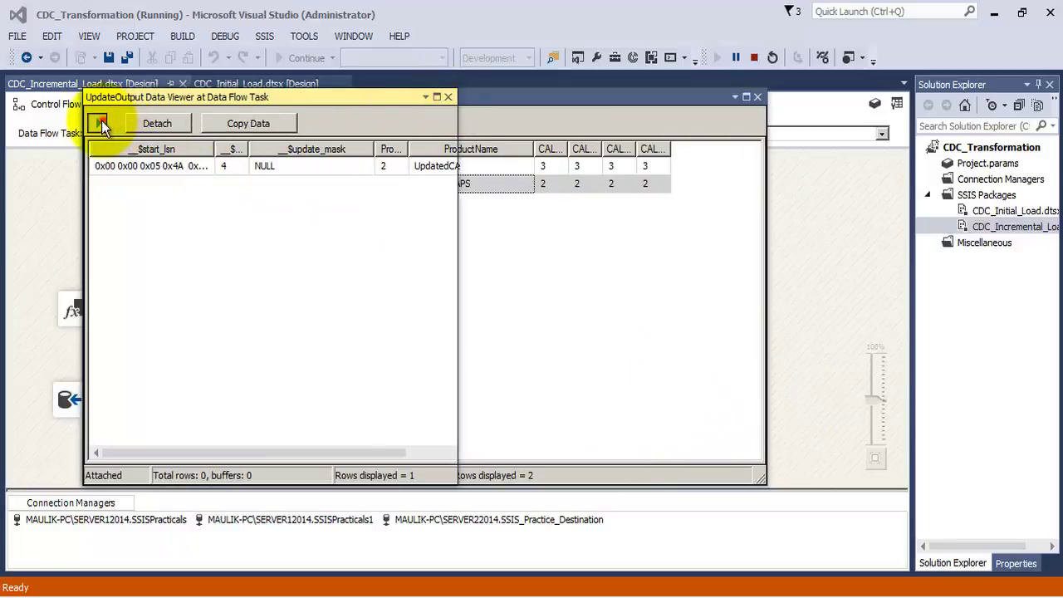
left_click(448, 98)
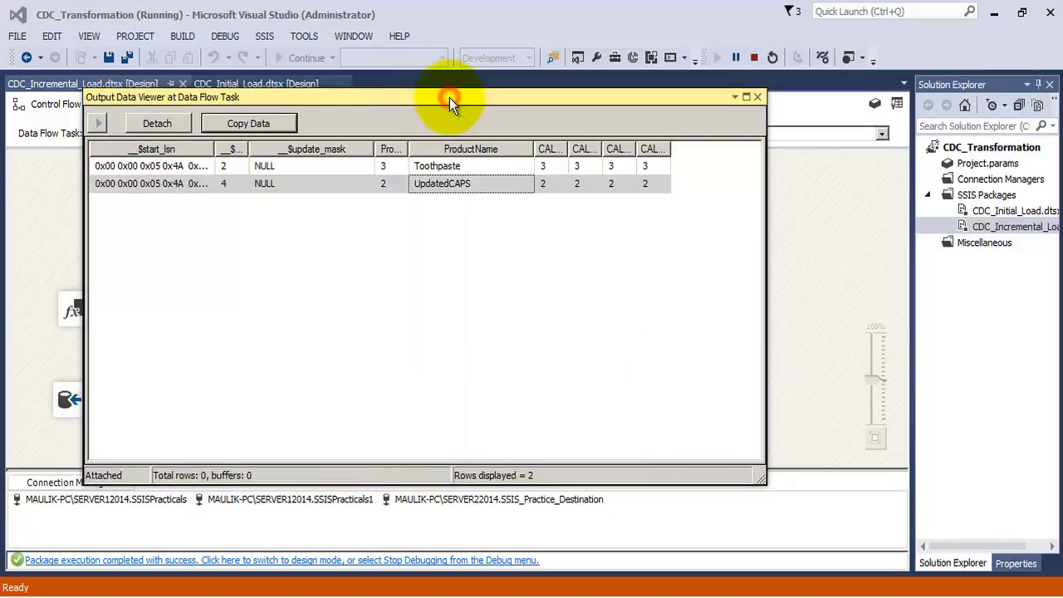
left_click(103, 123)
left_click(758, 97)
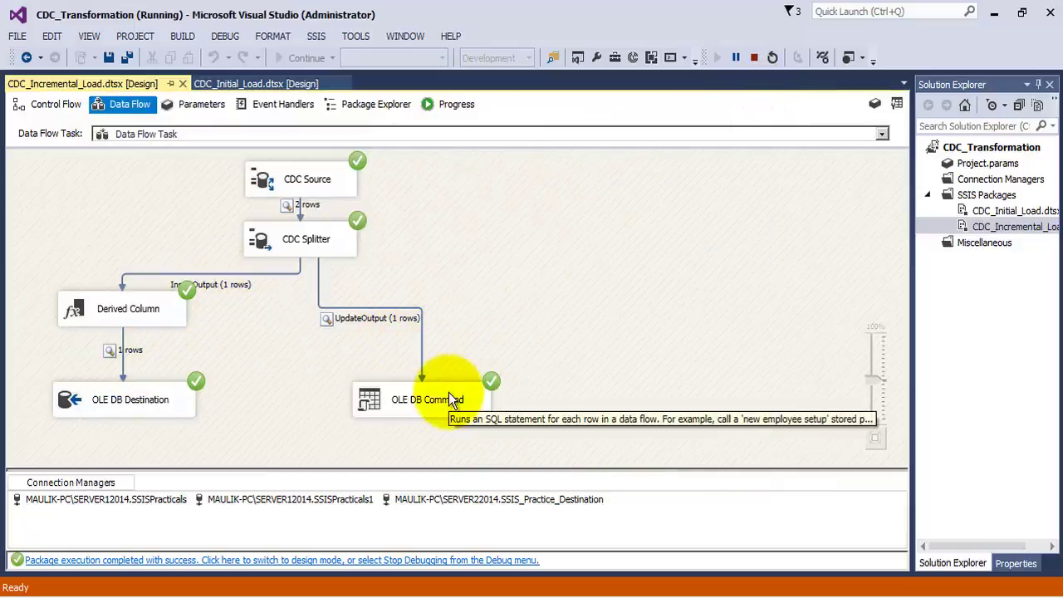
left_click(753, 56)
Switch to SQL Server Management Studio and rerun the DIM_PRODUCT_TABLE select on the destination server in SQLQuery2.sql.
left_click(249, 591)
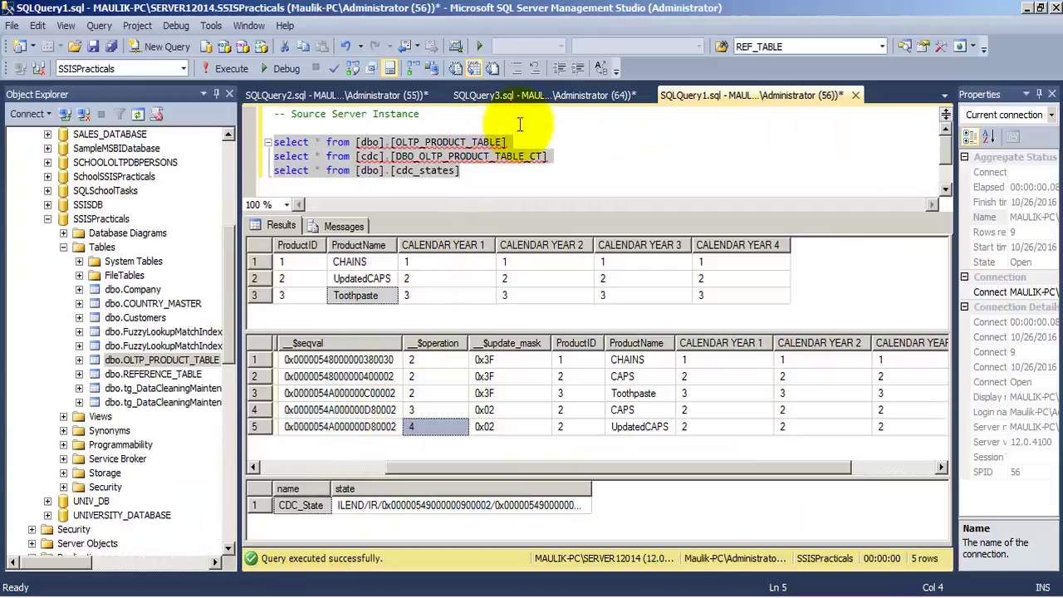
left_click(529, 95)
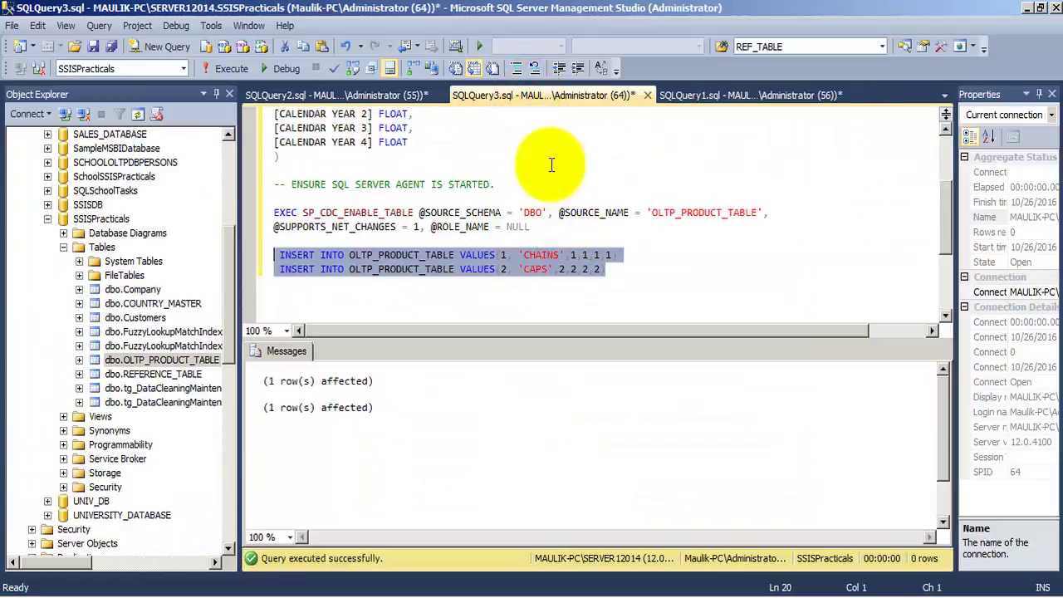
left_click(358, 93)
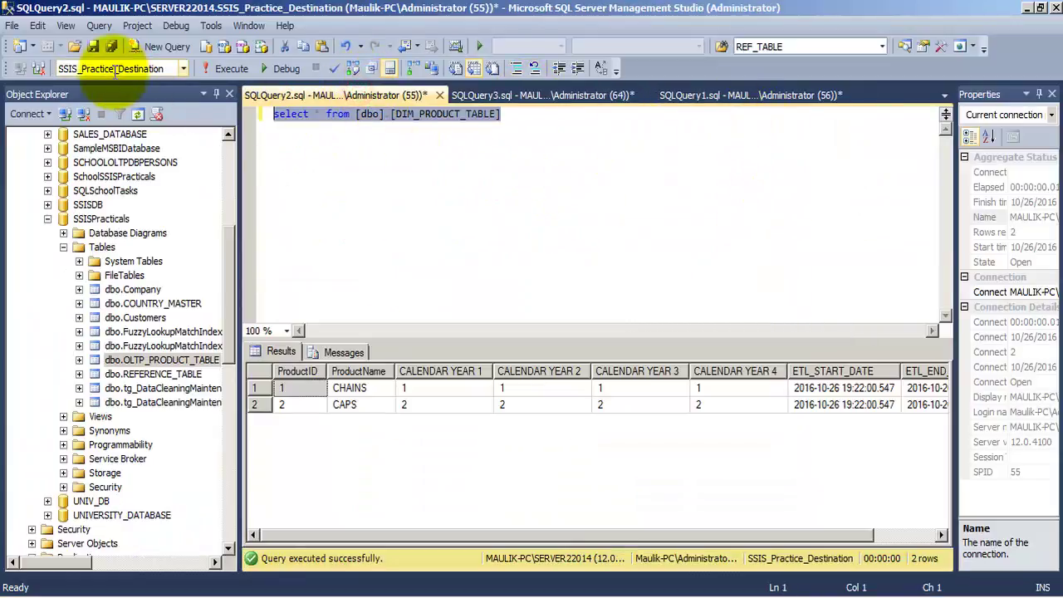
left_click(226, 68)
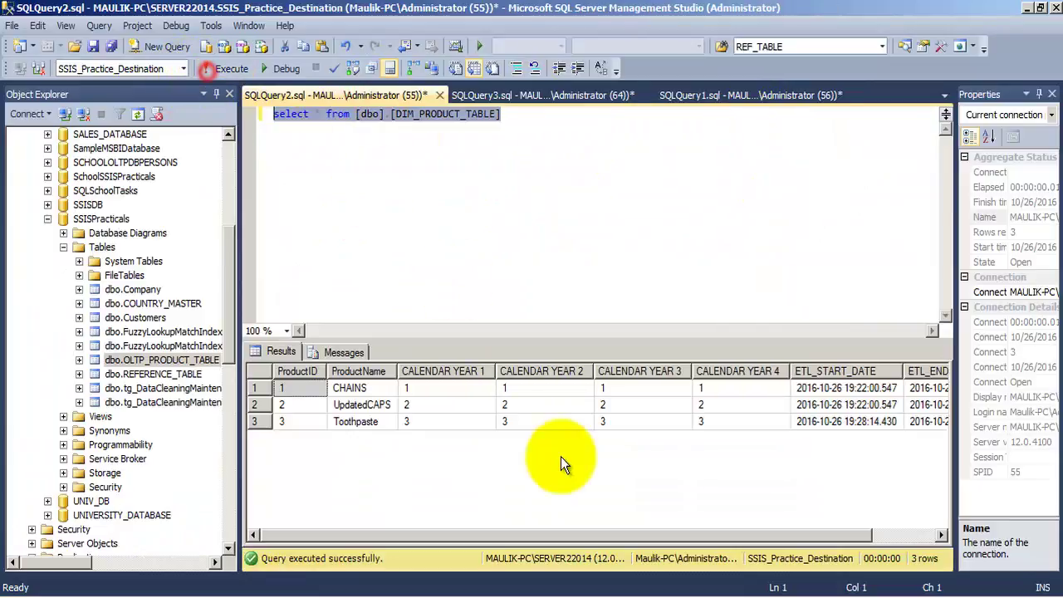
Check the ProductName values of all rows in the DIM_PRODUCT_TABLE results, and switch back to Visual Studio.
left_click(364, 392)
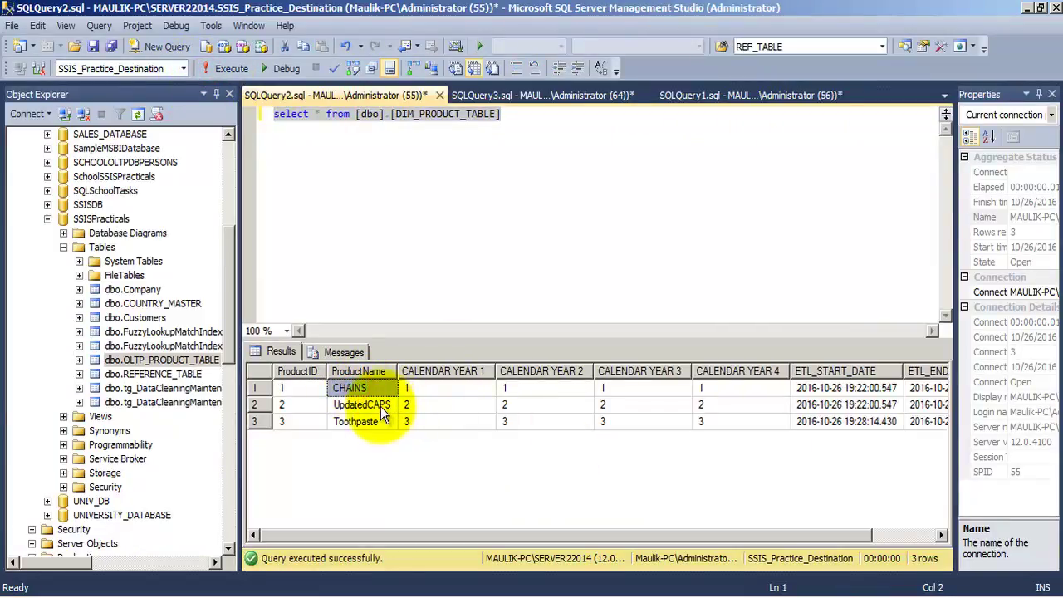
left_click(381, 406)
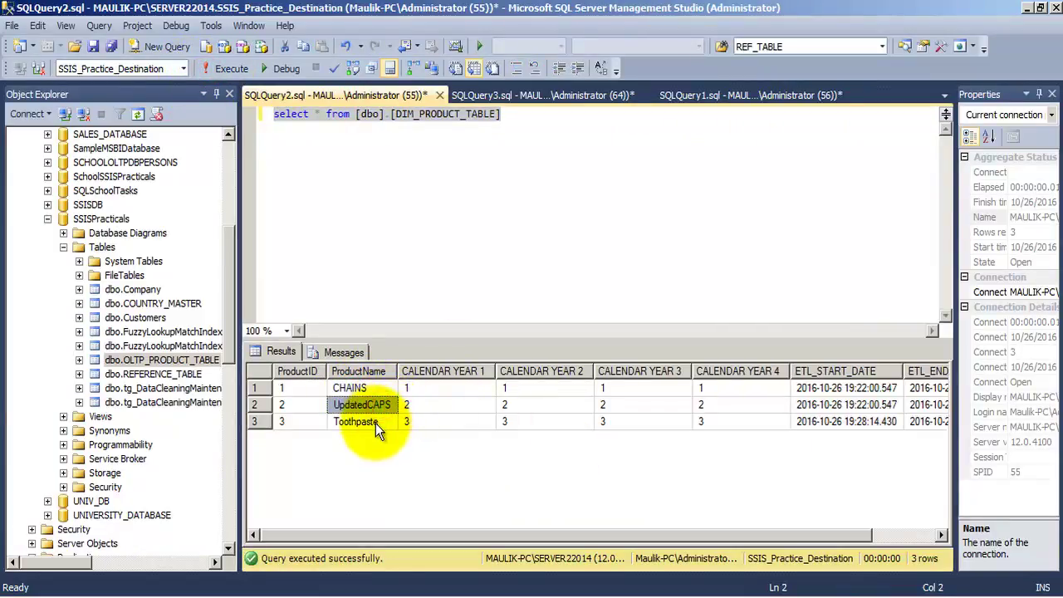
left_click(375, 423)
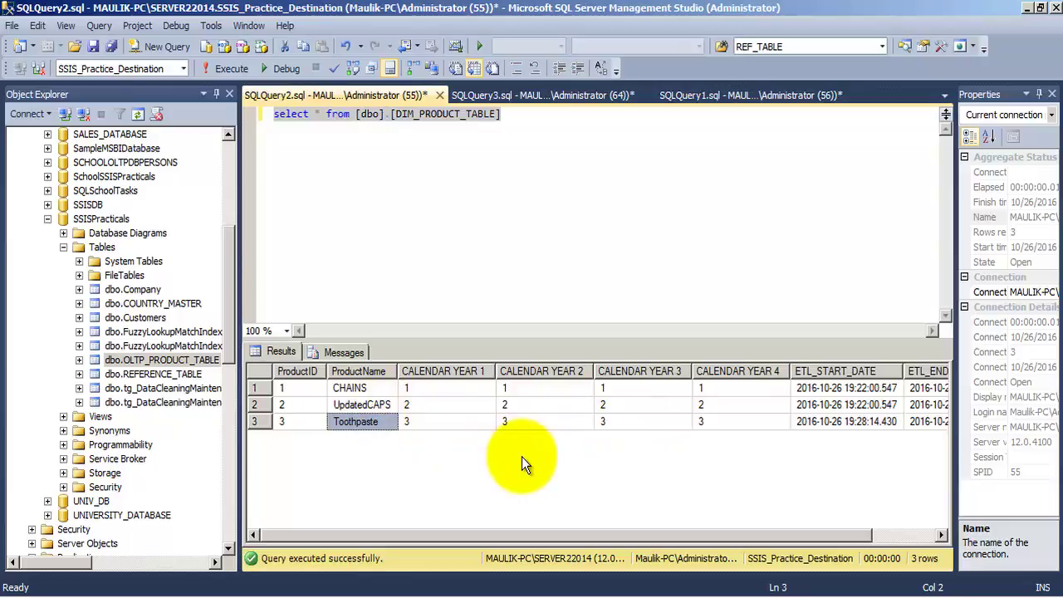
left_click(368, 596)
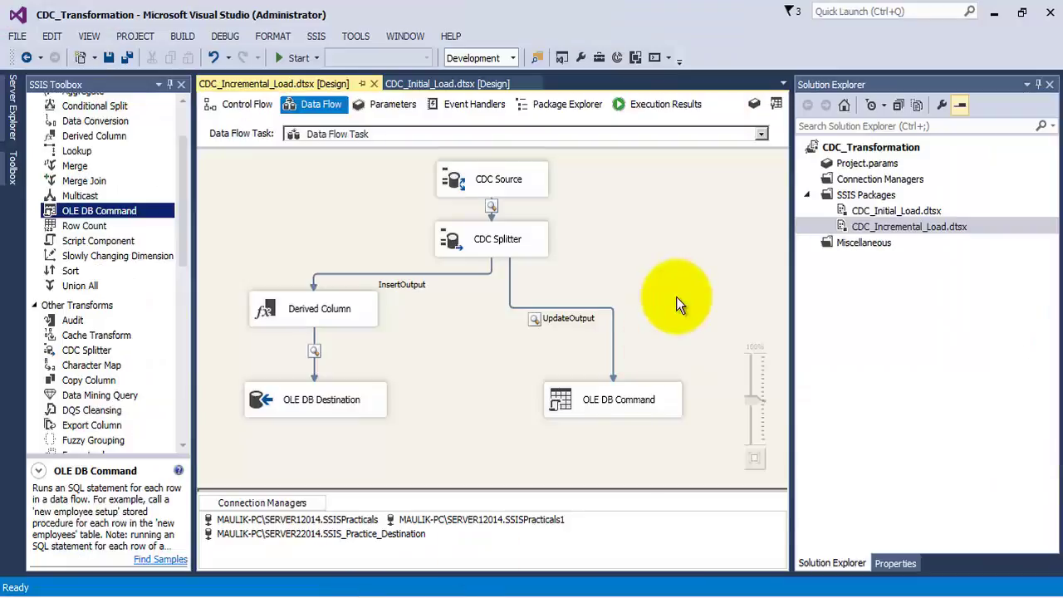